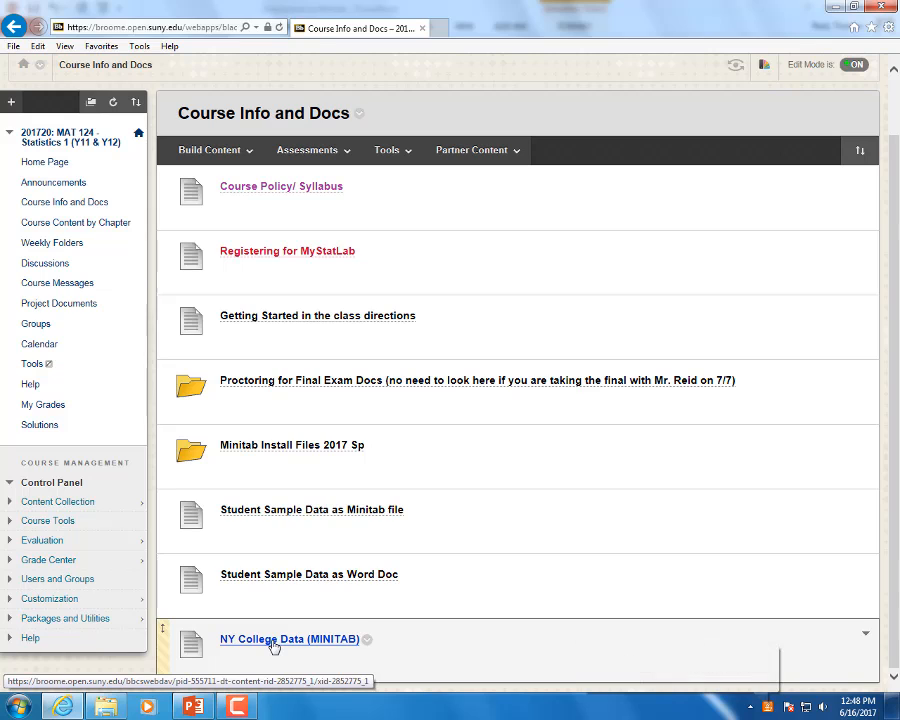
# - Download and open the NY College Data.MPJ project from the course documents in Minitab, and minimize its window
pyautogui.click(273, 643)
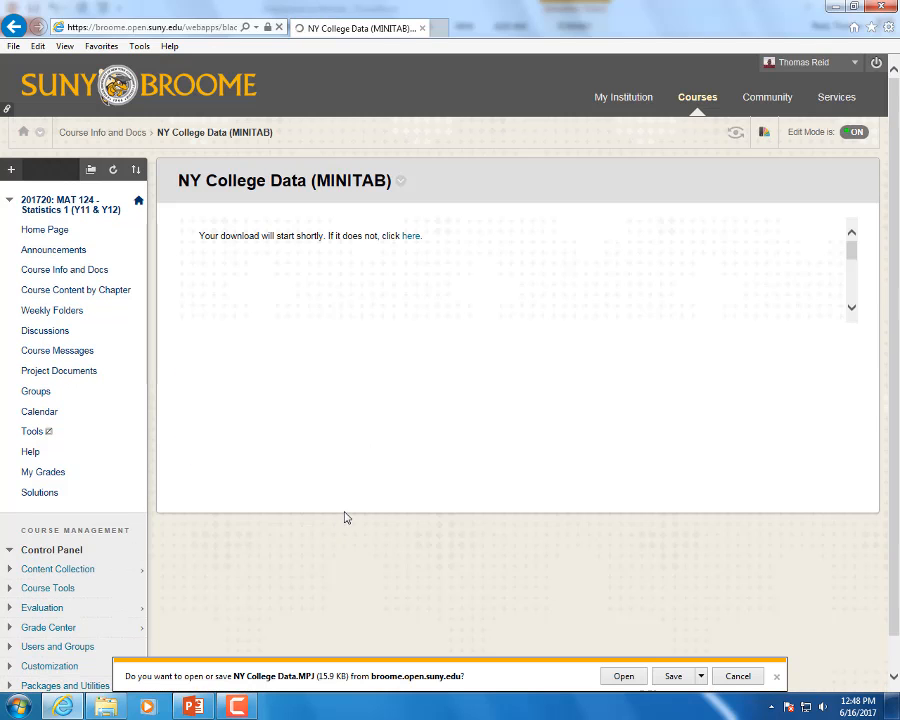
pyautogui.click(641, 679)
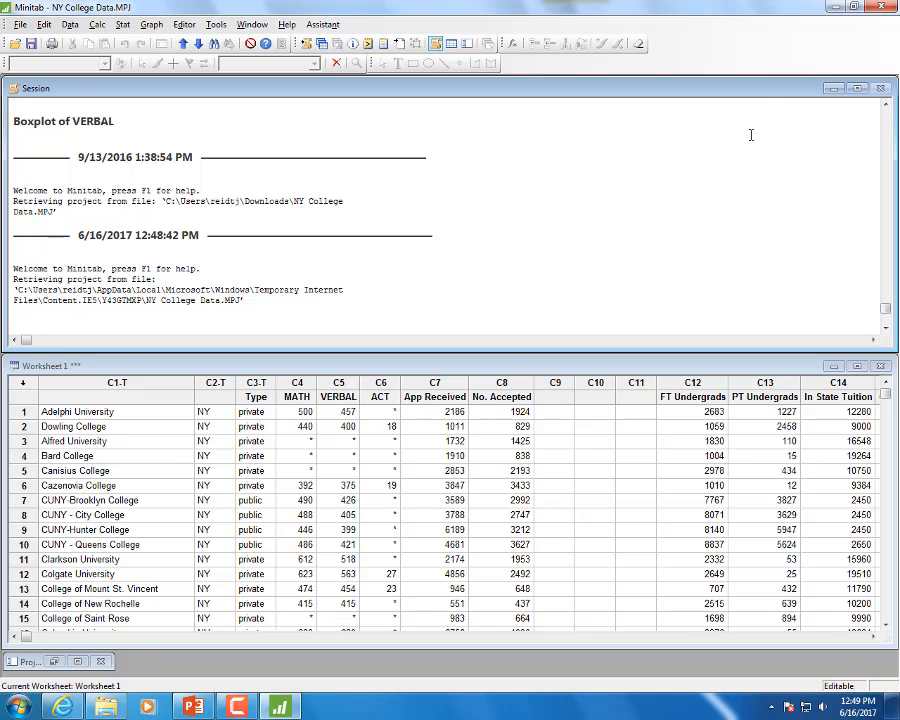
pyautogui.click(835, 9)
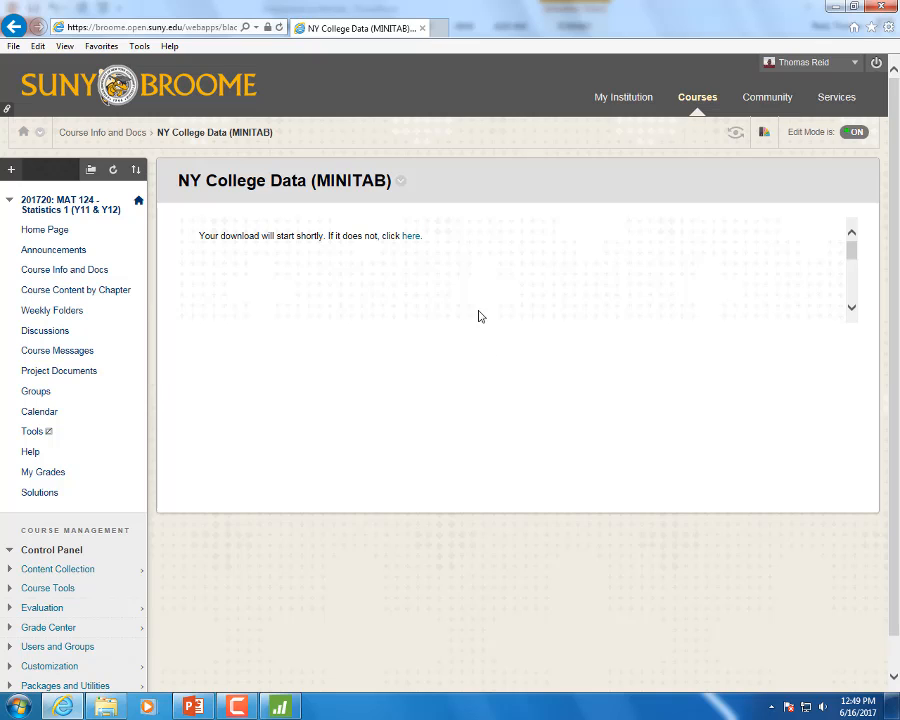
# - Open the college's remote apps portal at apps.sunybroome.edu in a new browser tab
pyautogui.click(440, 27)
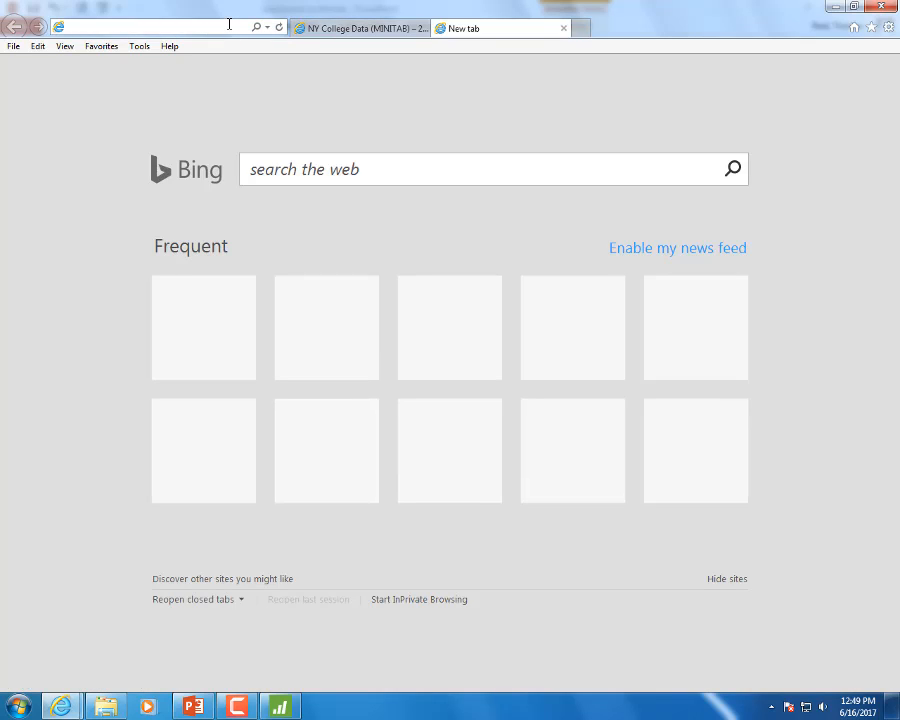
pyautogui.write('apps.sunybroome.')
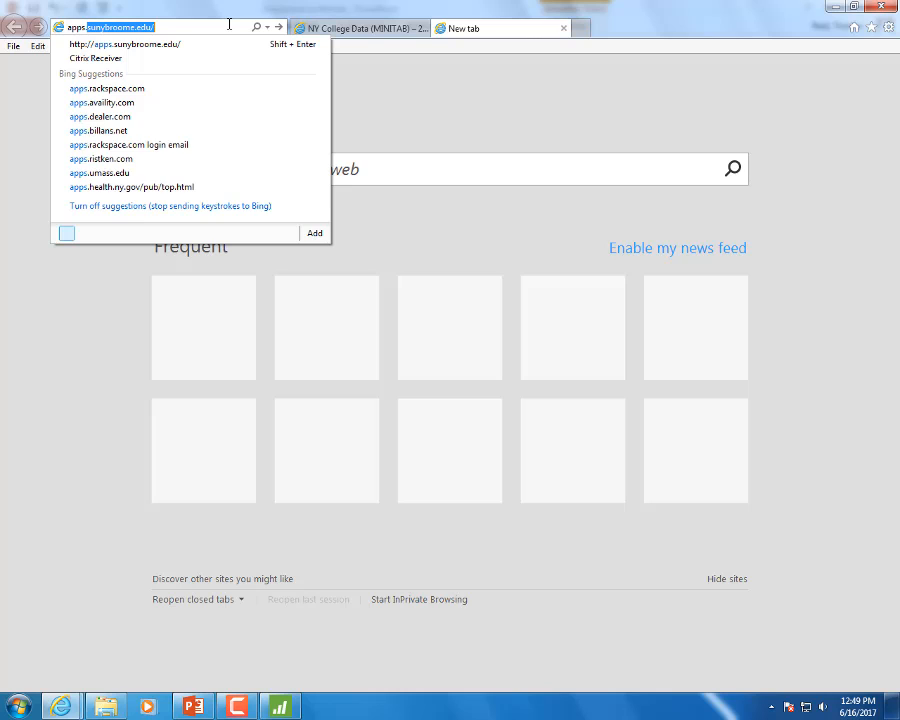
pyautogui.write('edu')
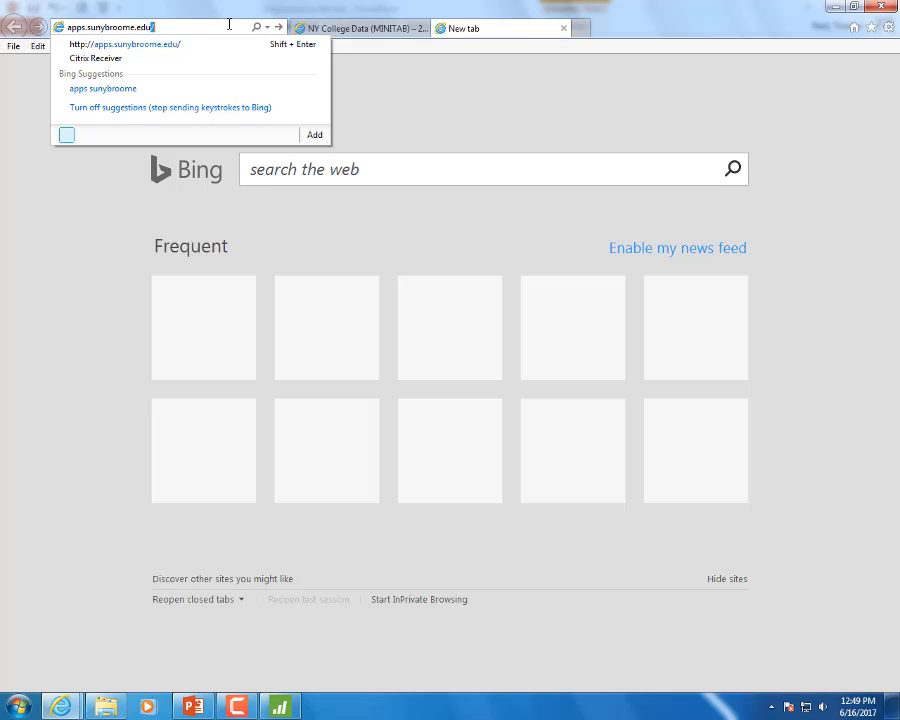
pyautogui.press('Return')
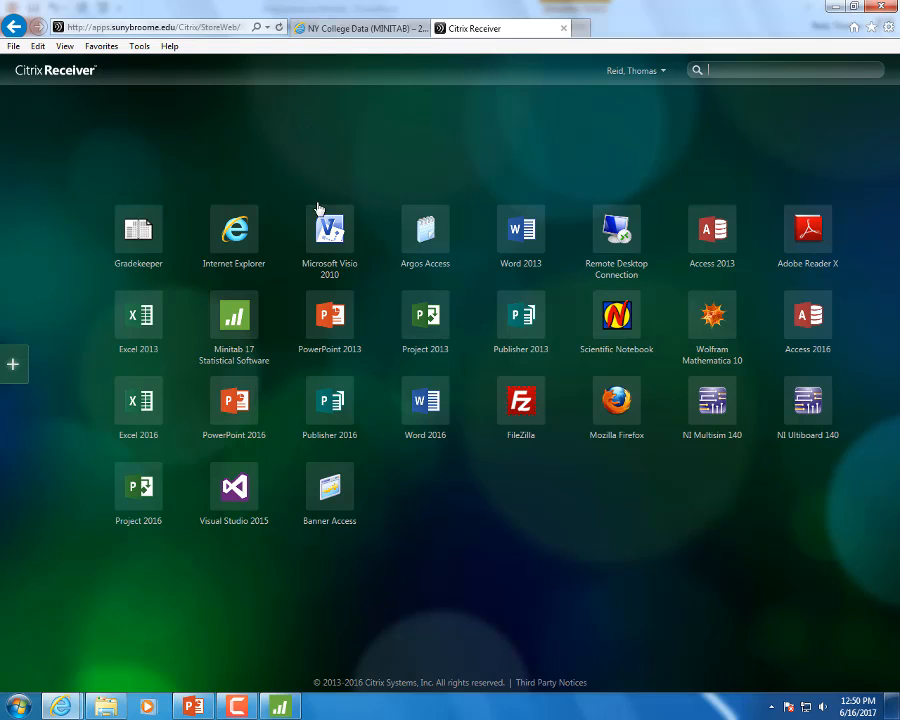
# - Try to launch Internet Explorer from the Citrix portal, leave the connecting page and close the portal
pyautogui.click(244, 247)
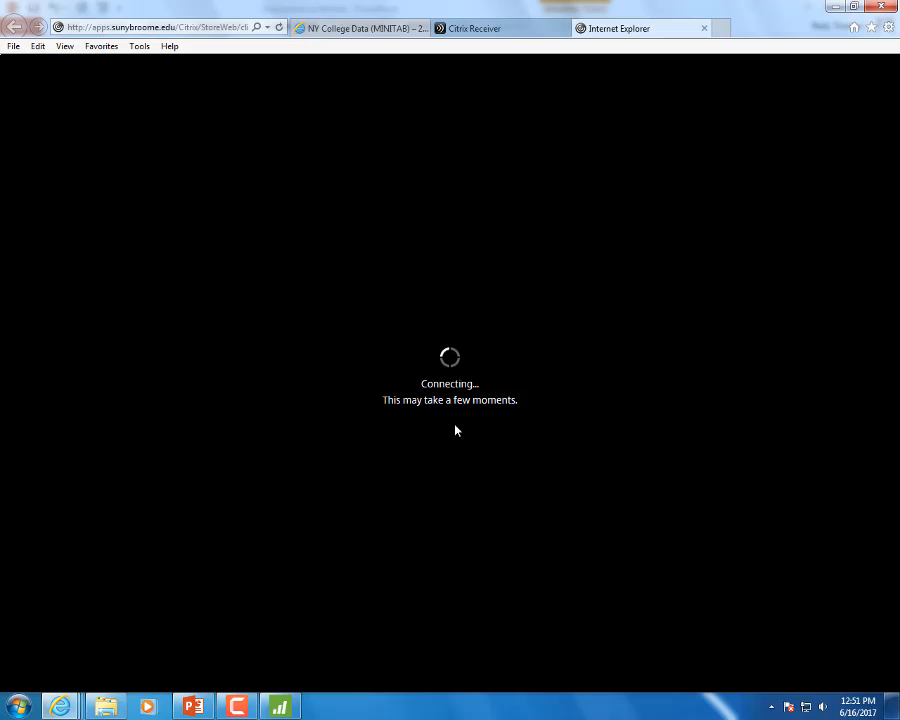
pyautogui.click(704, 30)
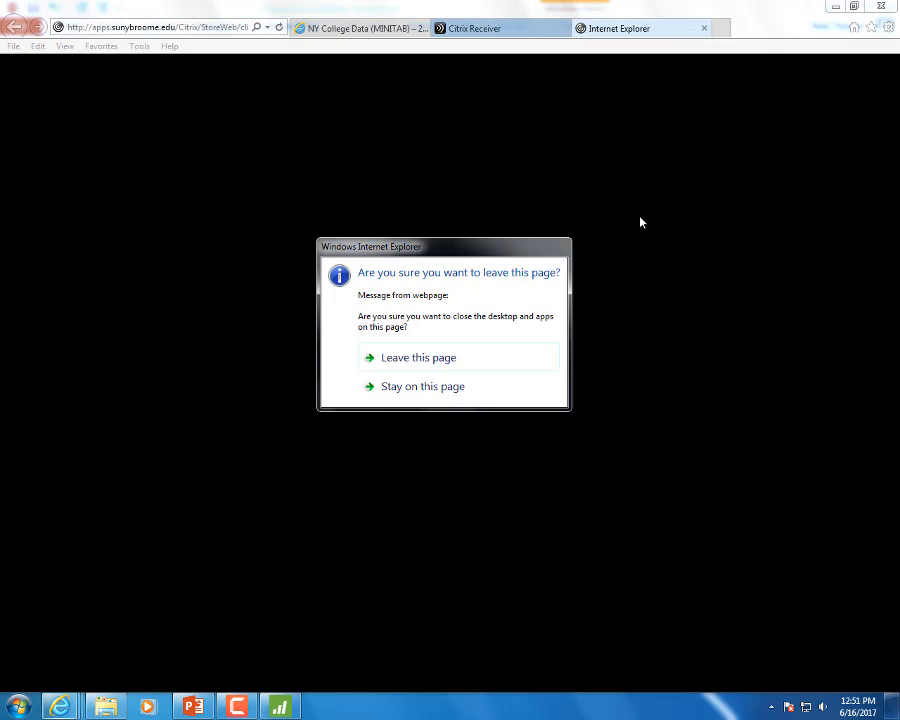
pyautogui.click(420, 358)
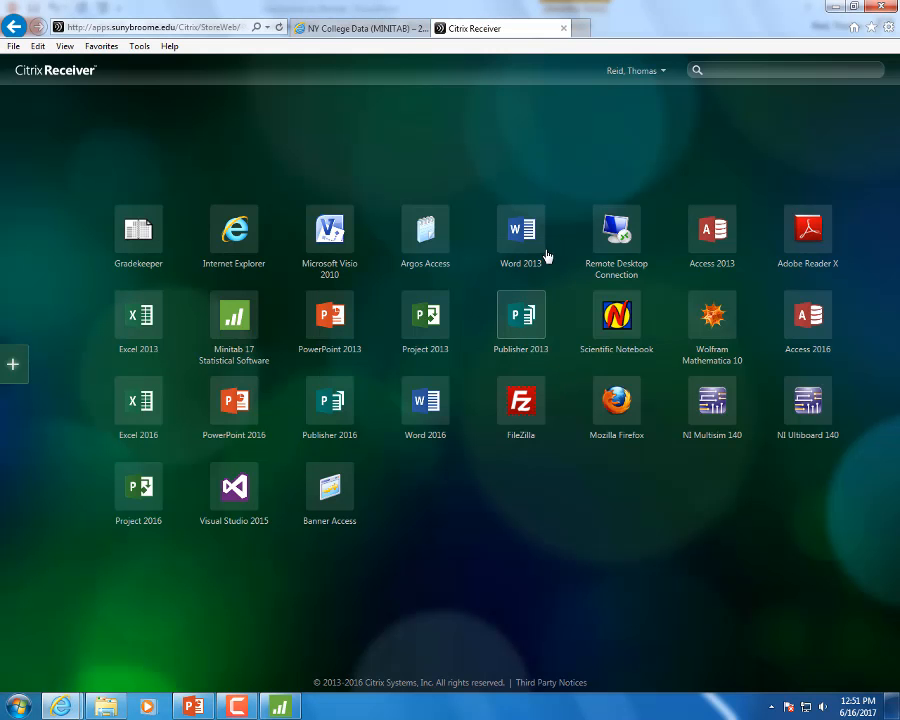
pyautogui.click(565, 31)
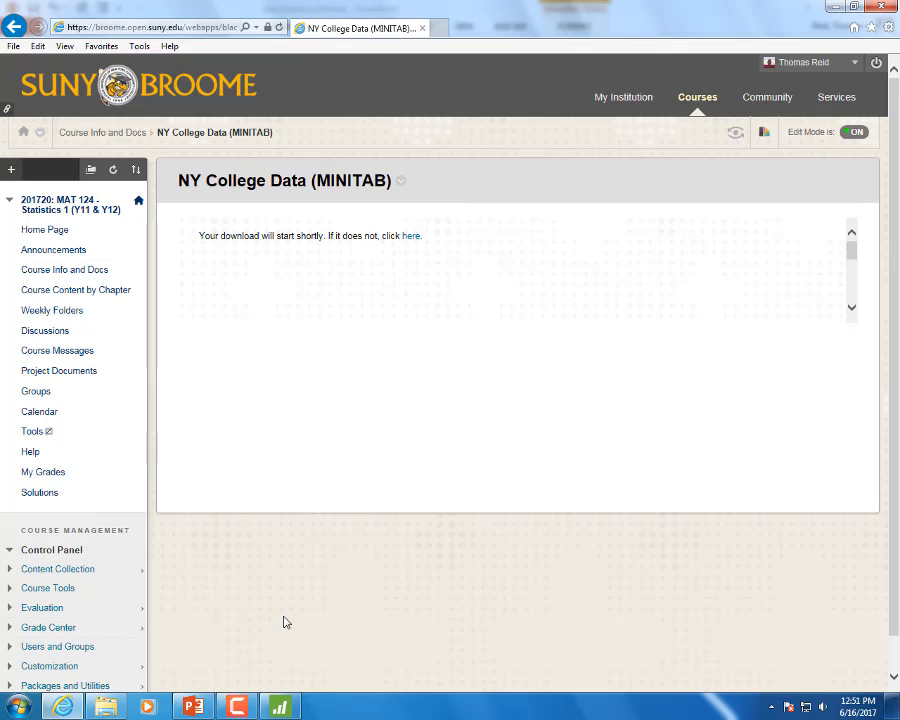
# - Switch to the PowerPoint presentation and view slide 2, "Cells and Entering Data"
pyautogui.click(193, 707)
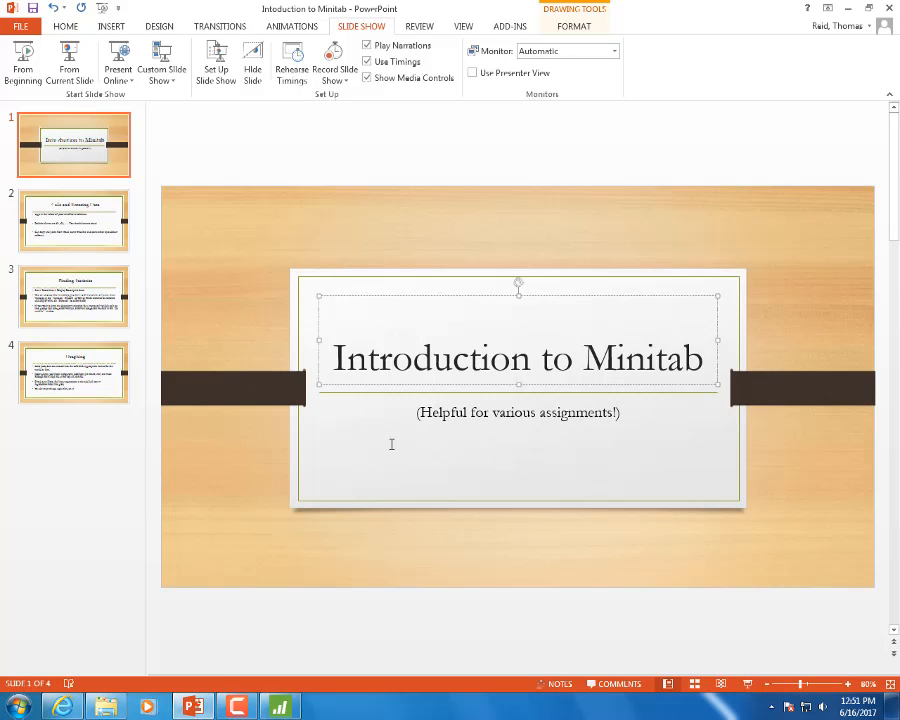
pyautogui.click(90, 229)
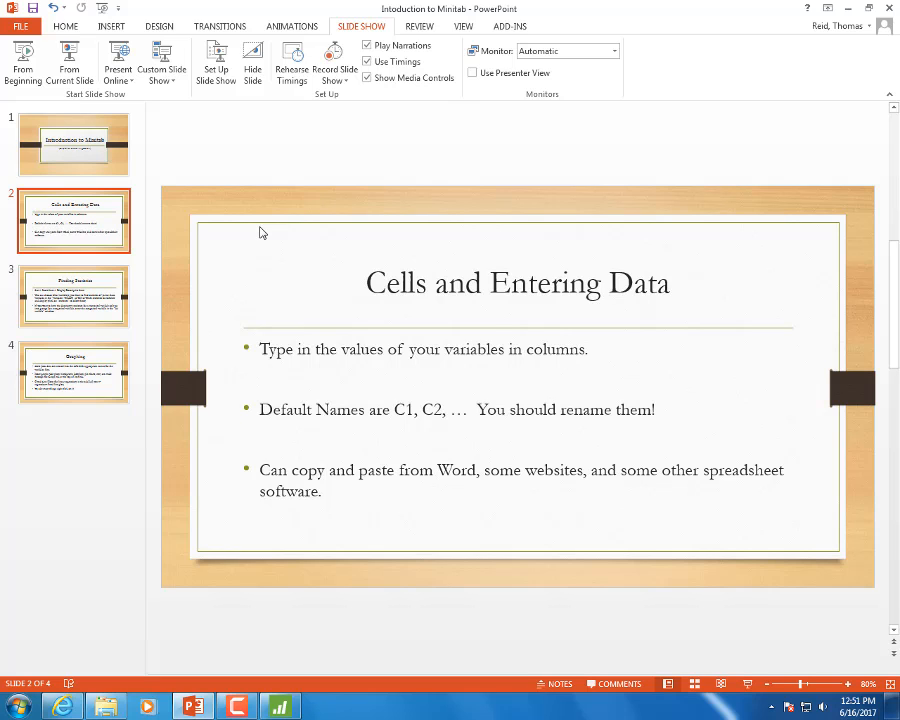
# - Minimize the presentation and browser windows and start a new Minitab 17 session from the desktop
pyautogui.click(847, 7)
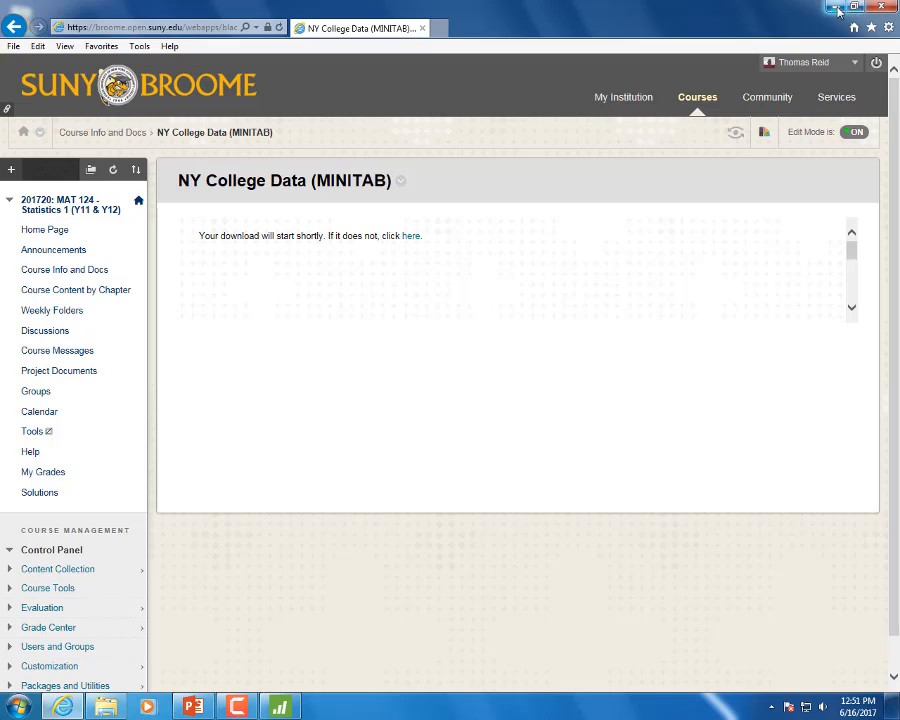
pyautogui.click(836, 7)
pyautogui.doubleClick(47, 374)
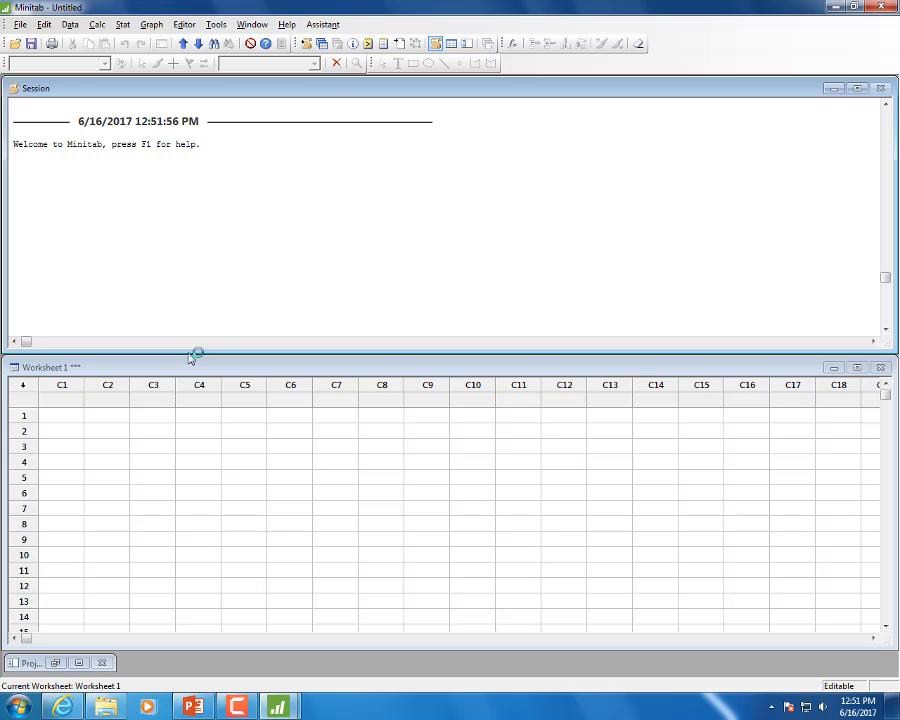
# - Name worksheet column C1 "Minutes" and column C2 "Genre"
pyautogui.click(64, 416)
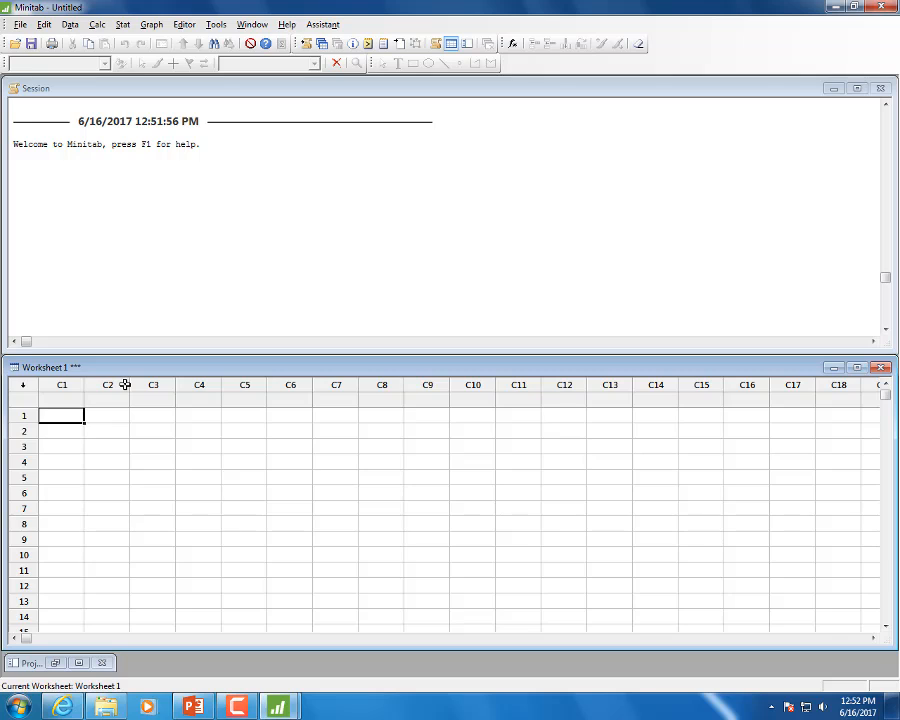
pyautogui.click(61, 387)
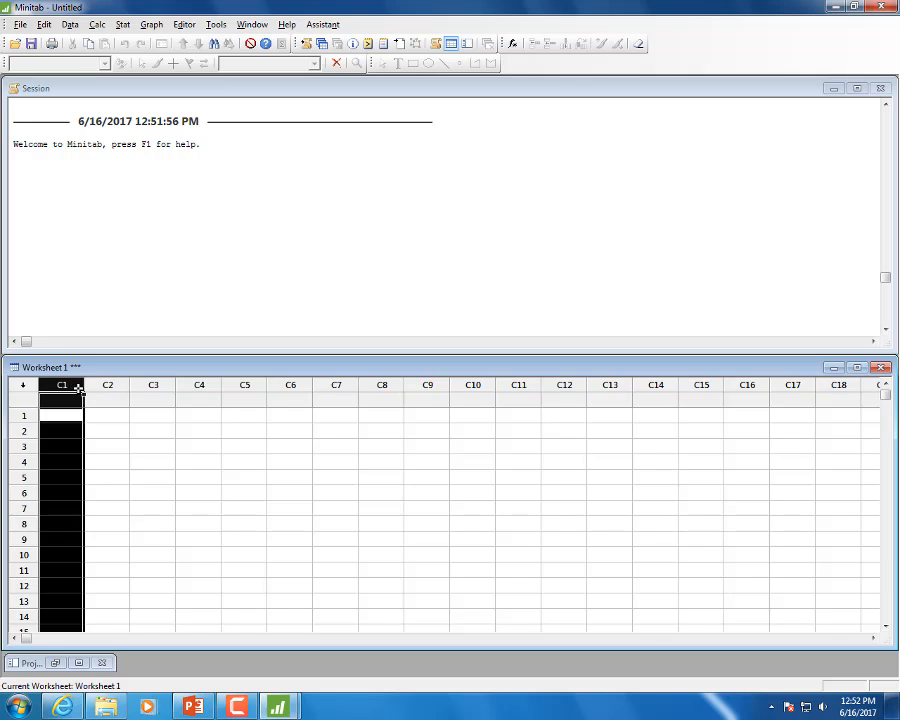
pyautogui.moveTo(91, 391); pyautogui.dragTo(108, 388)
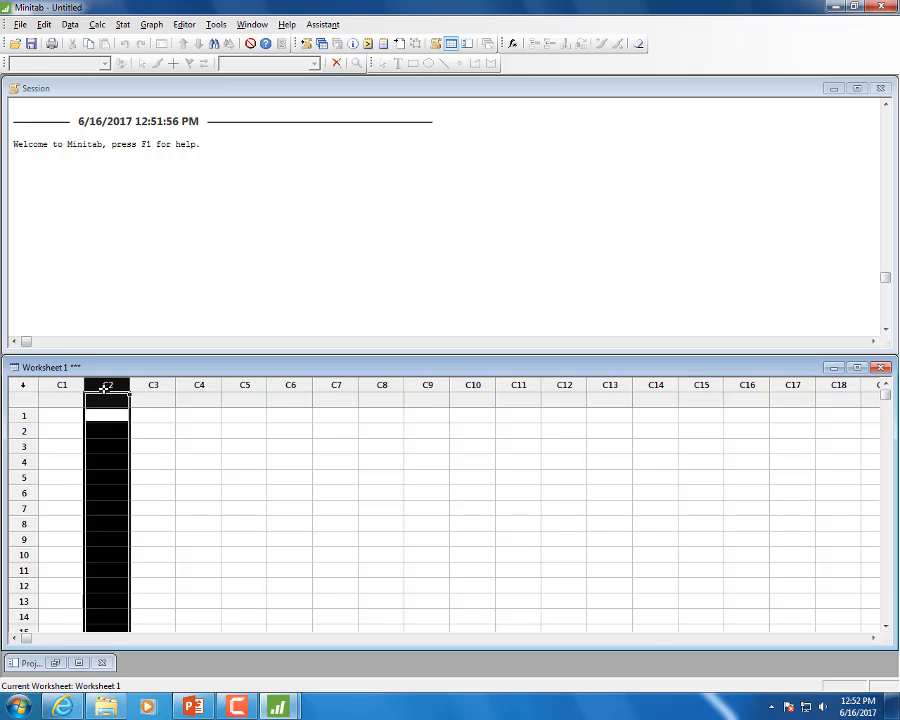
pyautogui.click(52, 400)
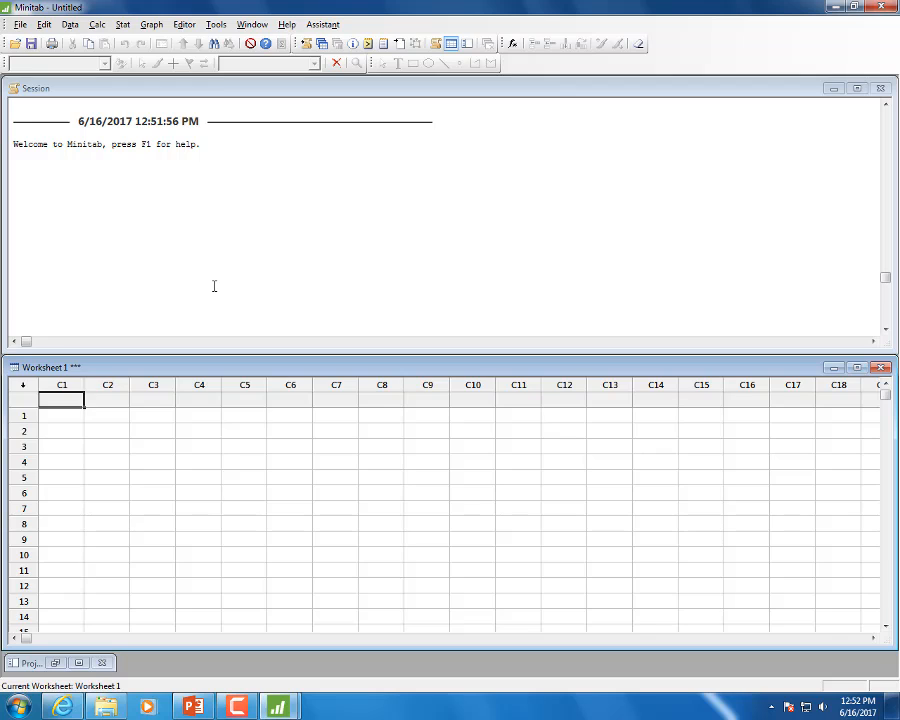
pyautogui.write('Minutes')
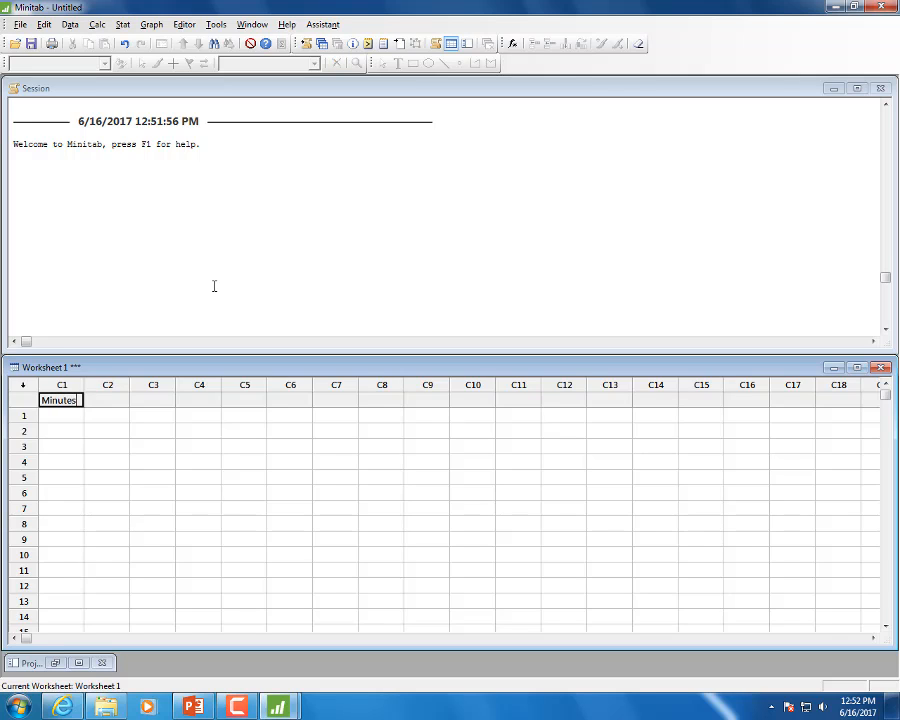
pyautogui.press('Tab')
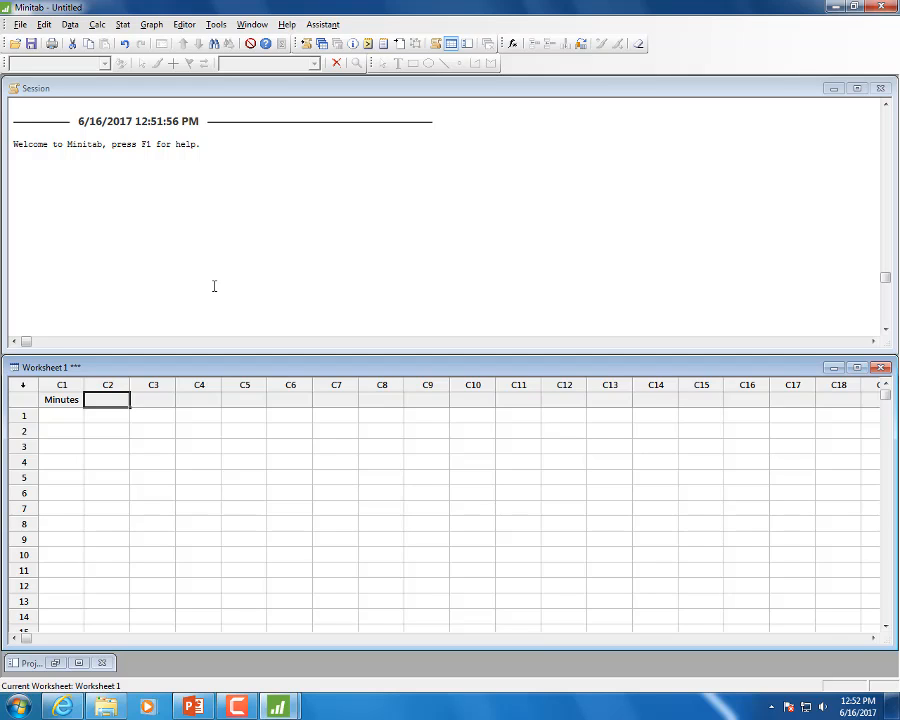
pyautogui.write('Genre')
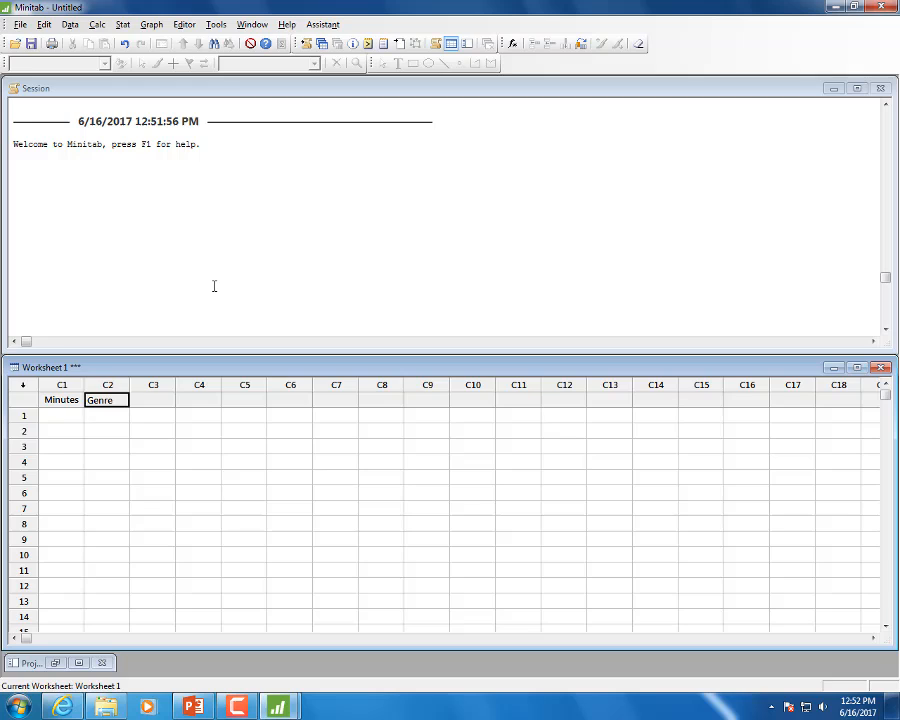
pyautogui.press('Return')
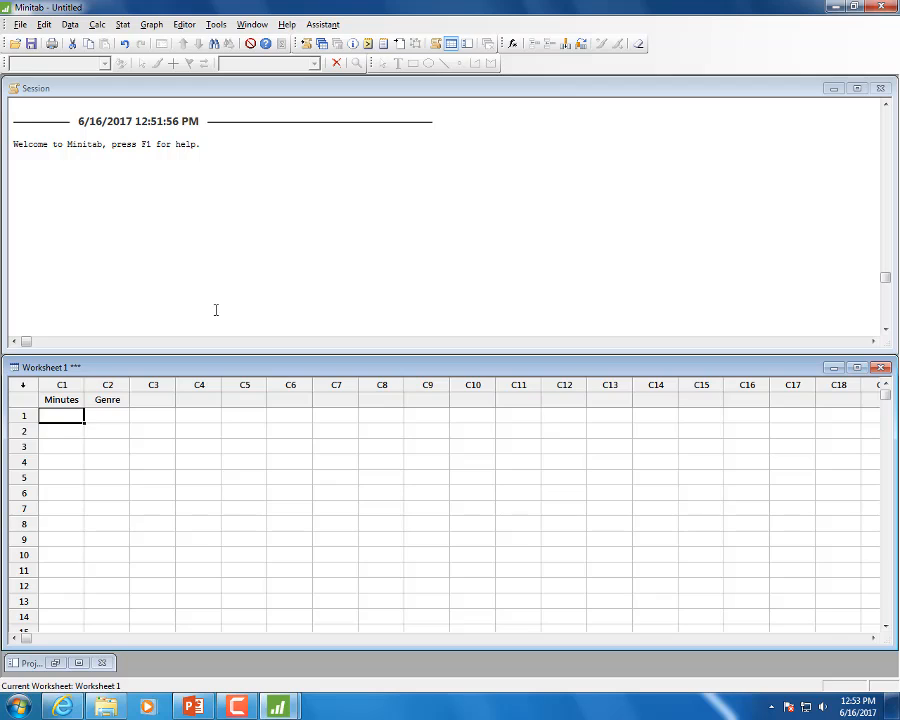
# - Enter 123 minutes with genre Drama in row 1 and 108 minutes with genre Comedy in row 2
pyautogui.write('123')
pyautogui.press('Tab')
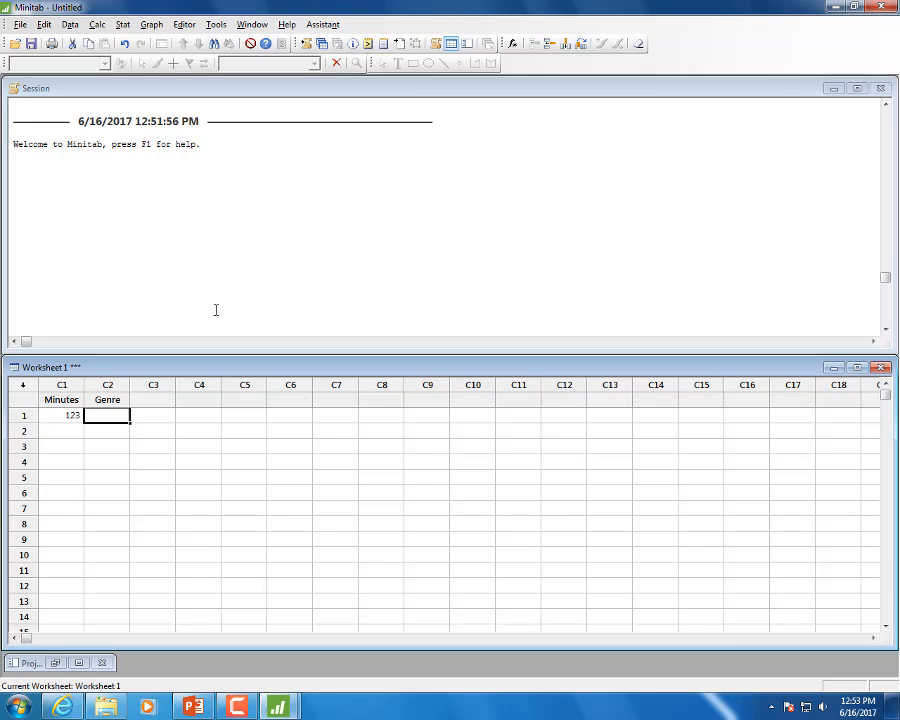
pyautogui.write('Drama')
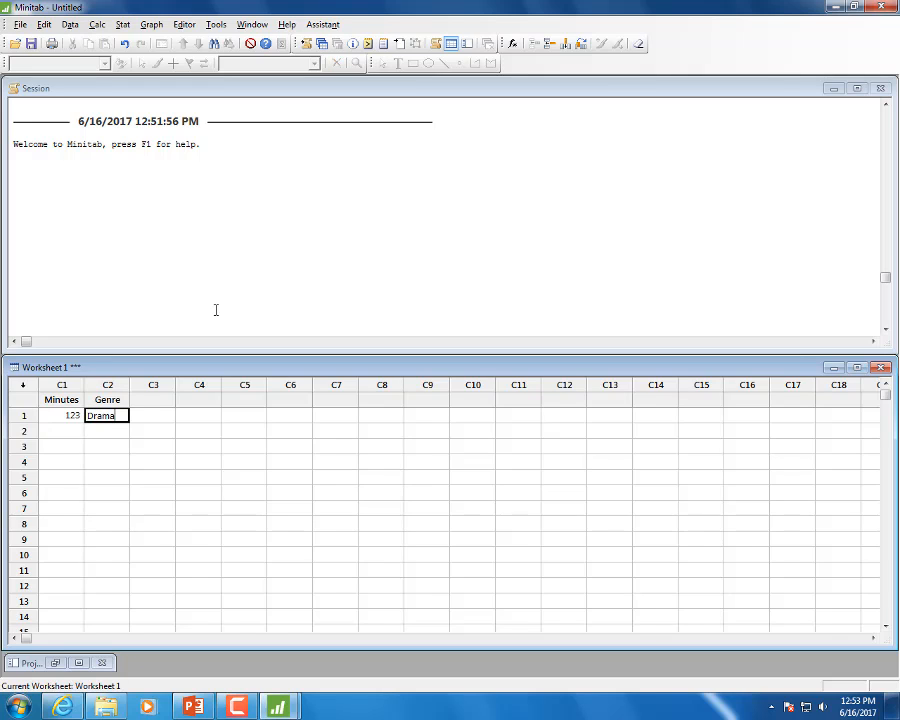
pyautogui.press('Return')
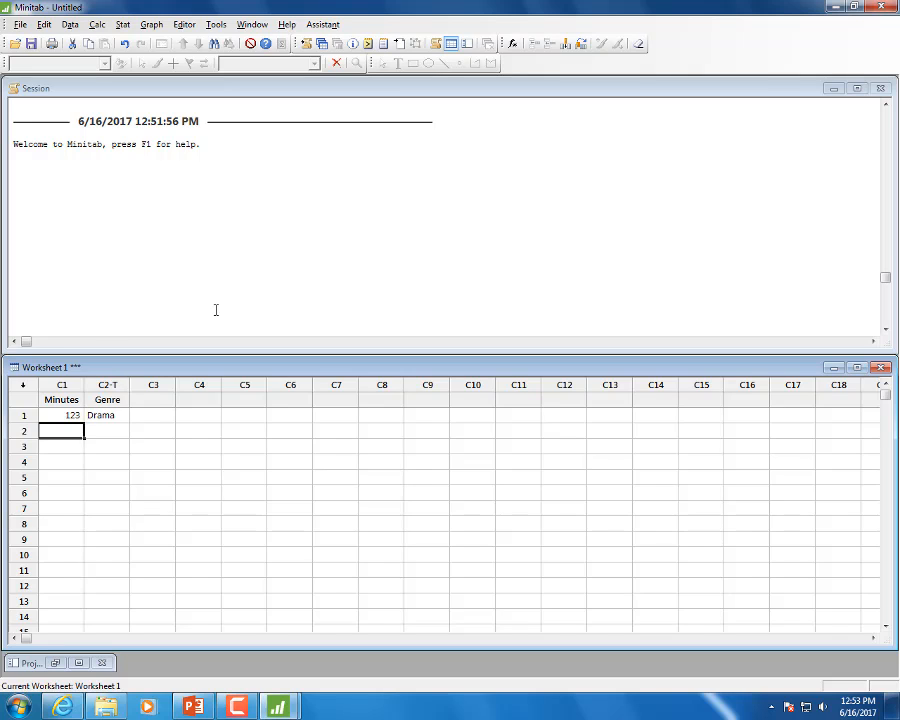
pyautogui.write('108')
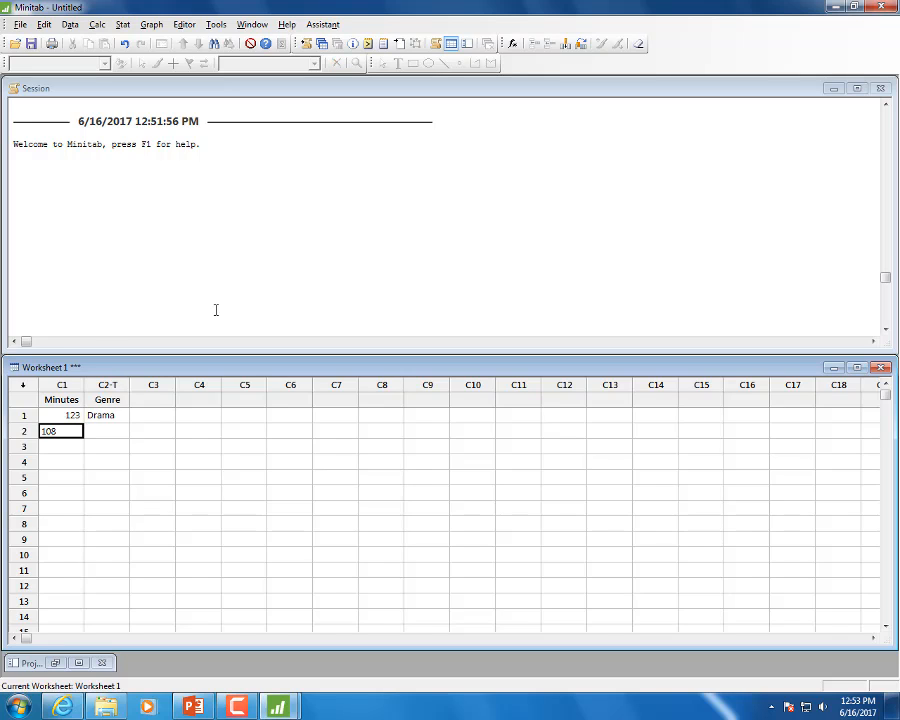
pyautogui.press('Tab')
pyautogui.write('Comedy')
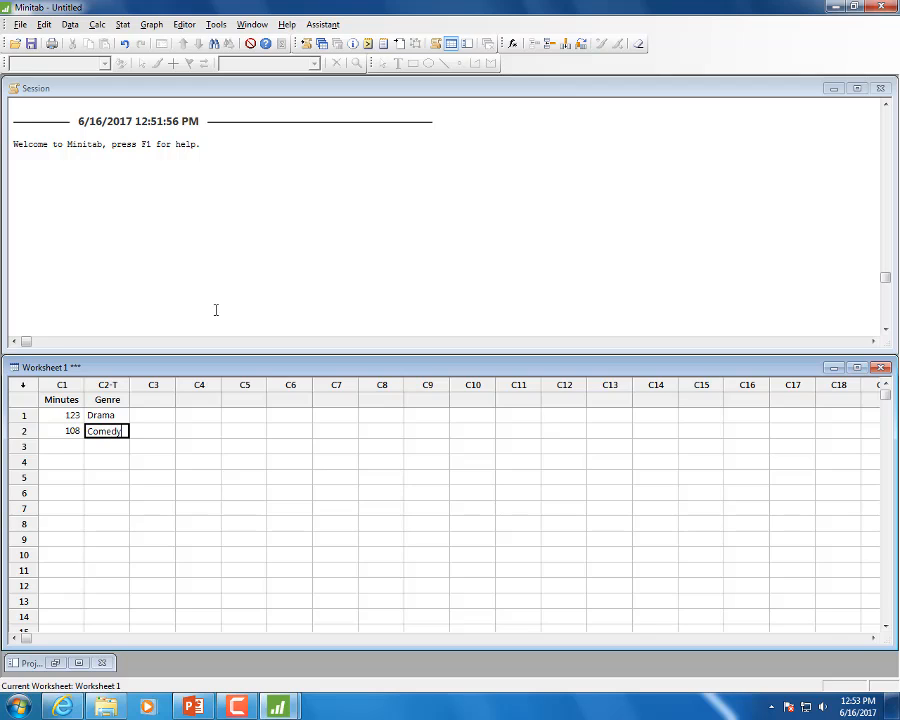
pyautogui.press('Down')
pyautogui.press('Down')
pyautogui.press('Left')
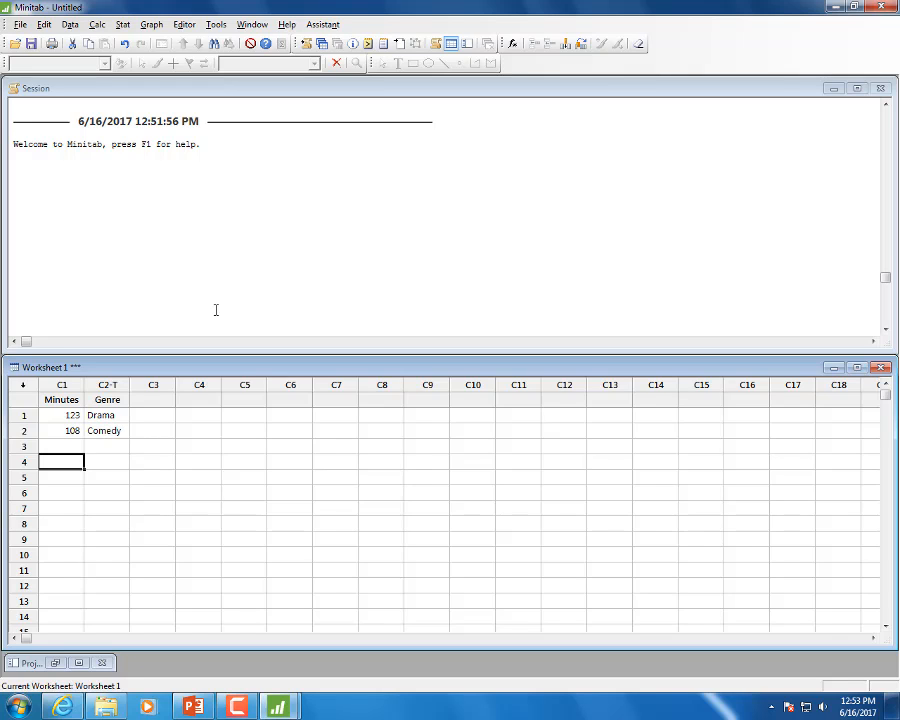
pyautogui.press('Up')
pyautogui.press('Right')
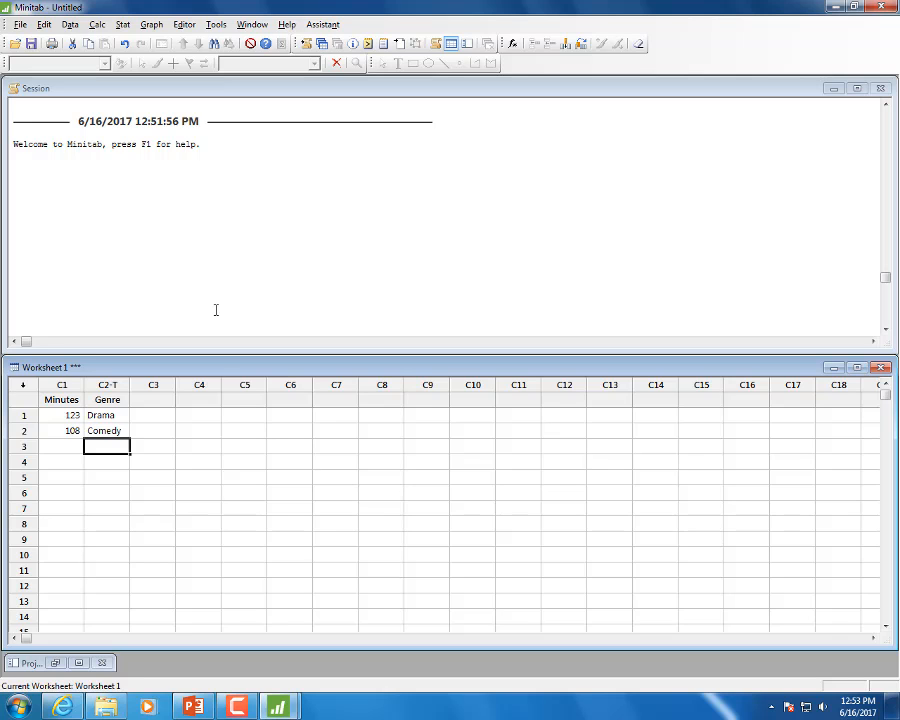
pyautogui.moveTo(135, 366)
pyautogui.mouseDown()
pyautogui.moveTo(102, 381)
pyautogui.moveTo(105, 396)
pyautogui.moveTo(128, 361)
pyautogui.mouseUp()
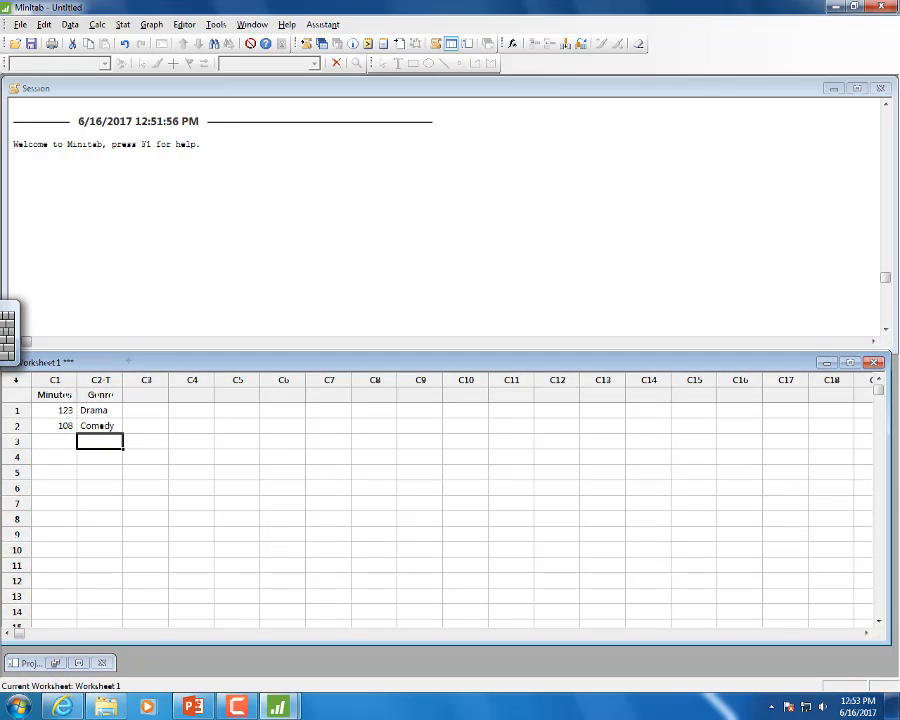
pyautogui.click(89, 377)
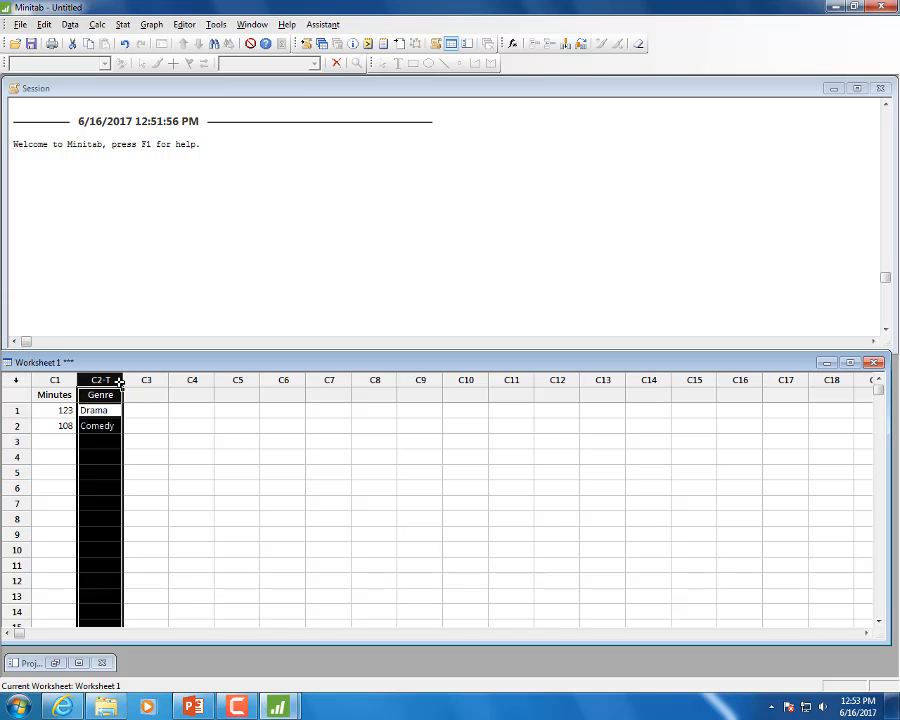
pyautogui.click(141, 320)
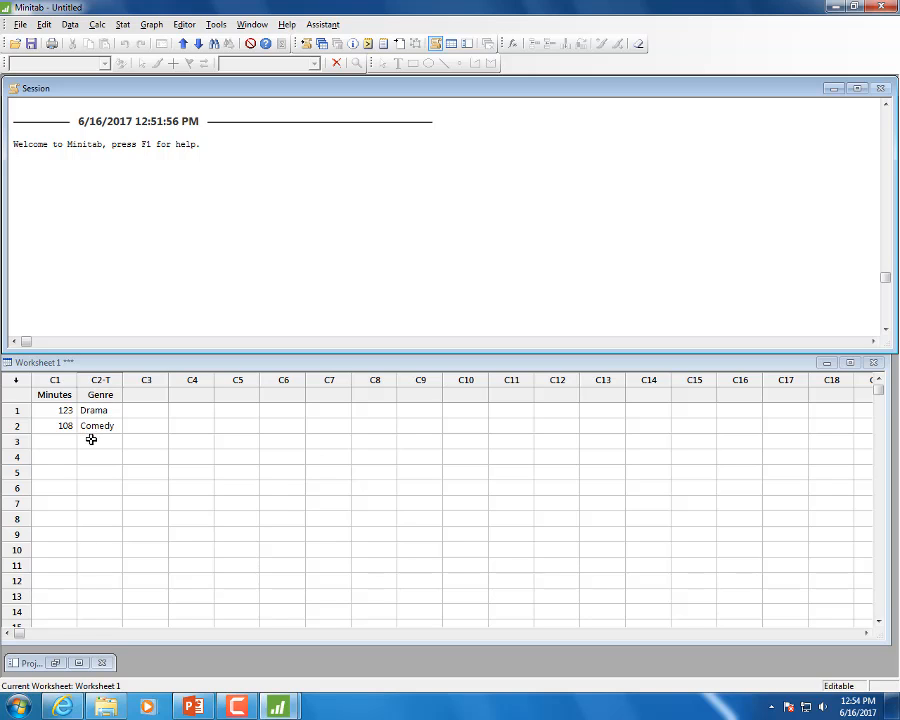
# - Enter lowercase "comedy" in row 3 of the Genre column and minimize the Minitab window
pyautogui.click(90, 442)
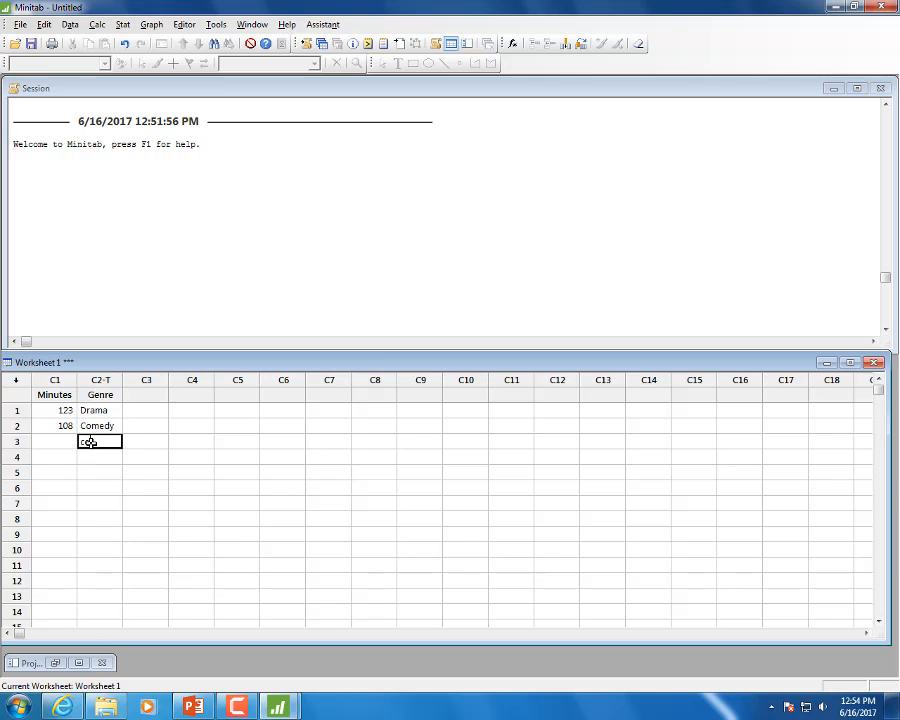
pyautogui.write('comedy')
pyautogui.click(835, 7)
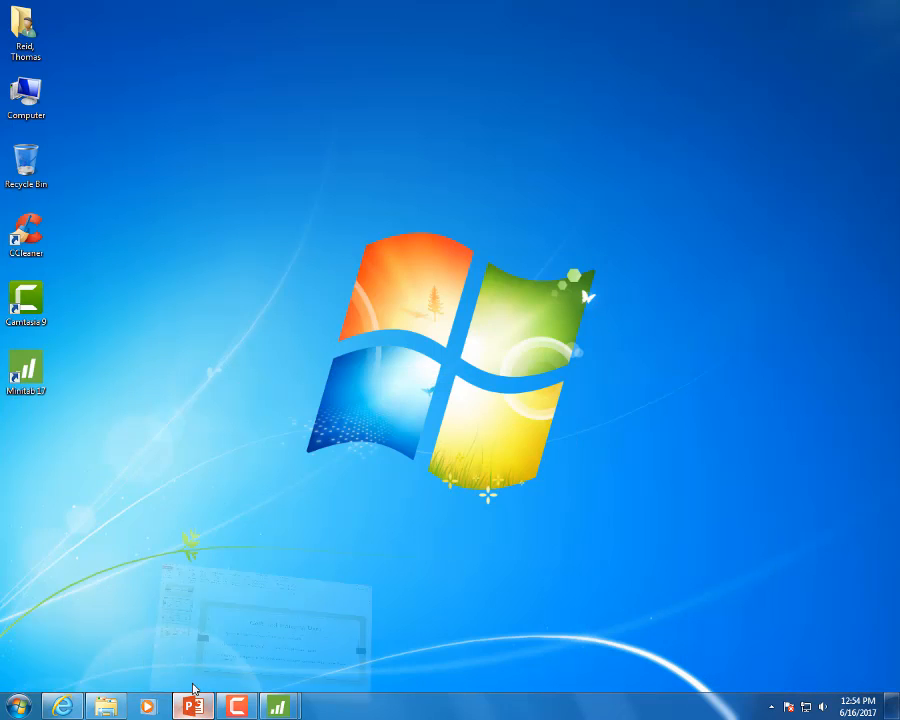
# - Show the Finding Statistics slide in PowerPoint, then switch to the NY College Data project in Minitab
pyautogui.click(193, 707)
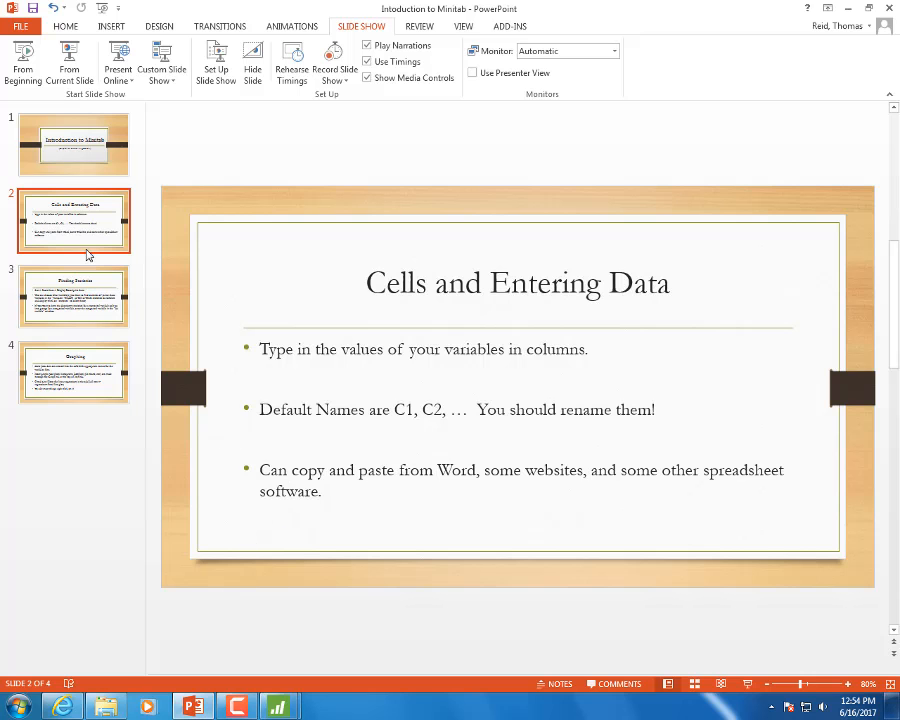
pyautogui.click(71, 278)
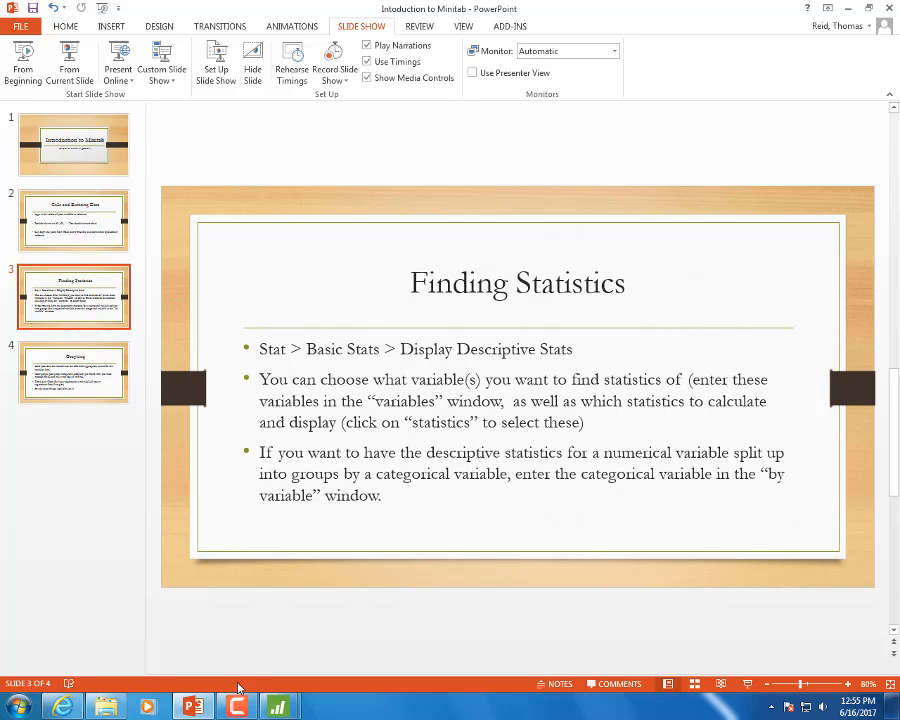
pyautogui.moveTo(280, 708)
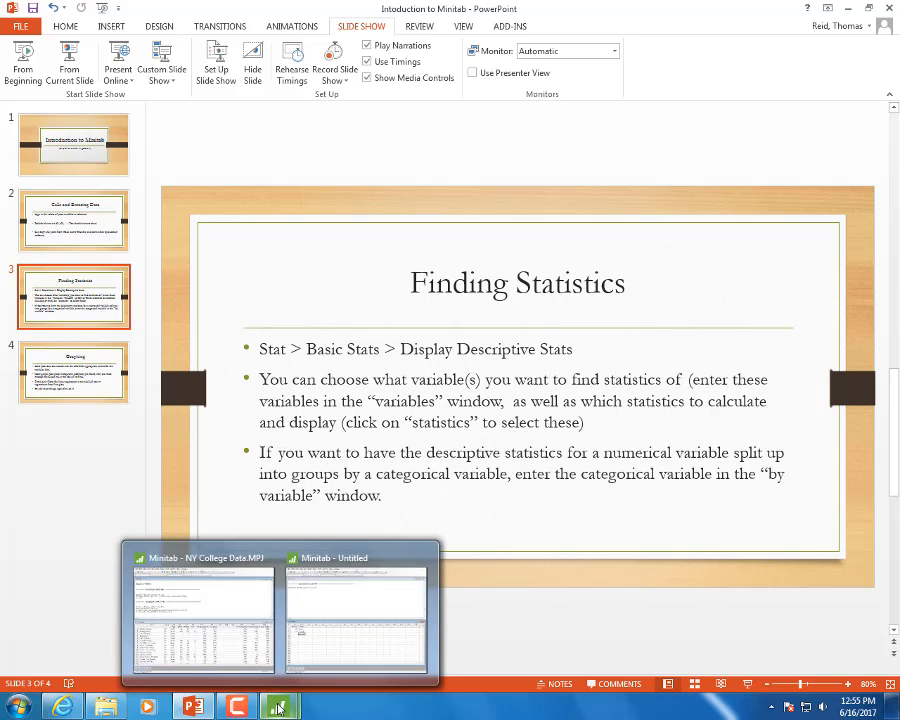
pyautogui.click(255, 639)
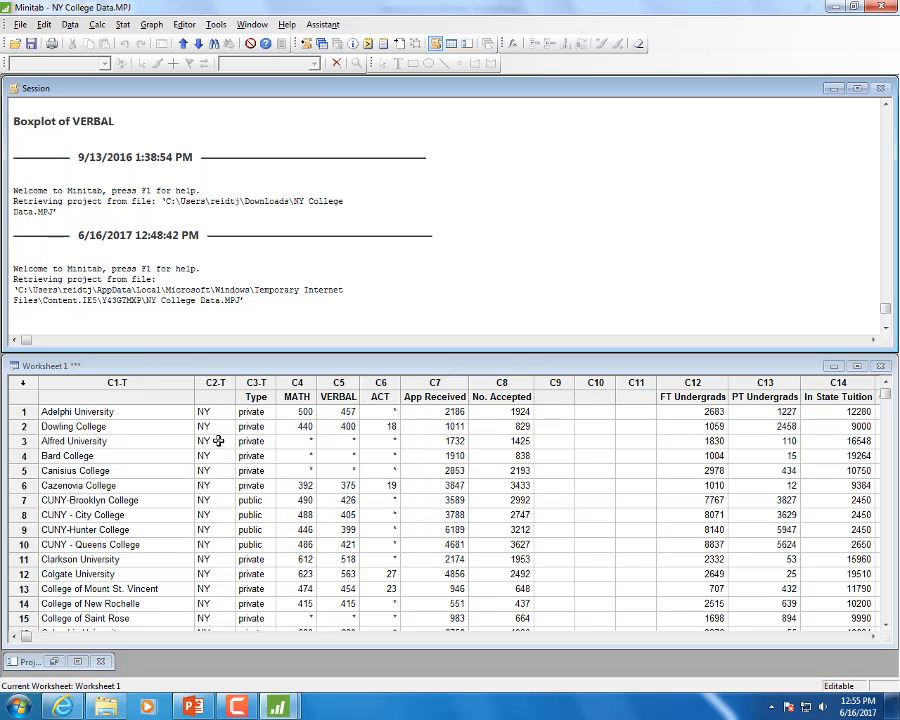
# - Name column C1 "College" and column C2 "State", and check the State entries down the worksheet
pyautogui.click(119, 396)
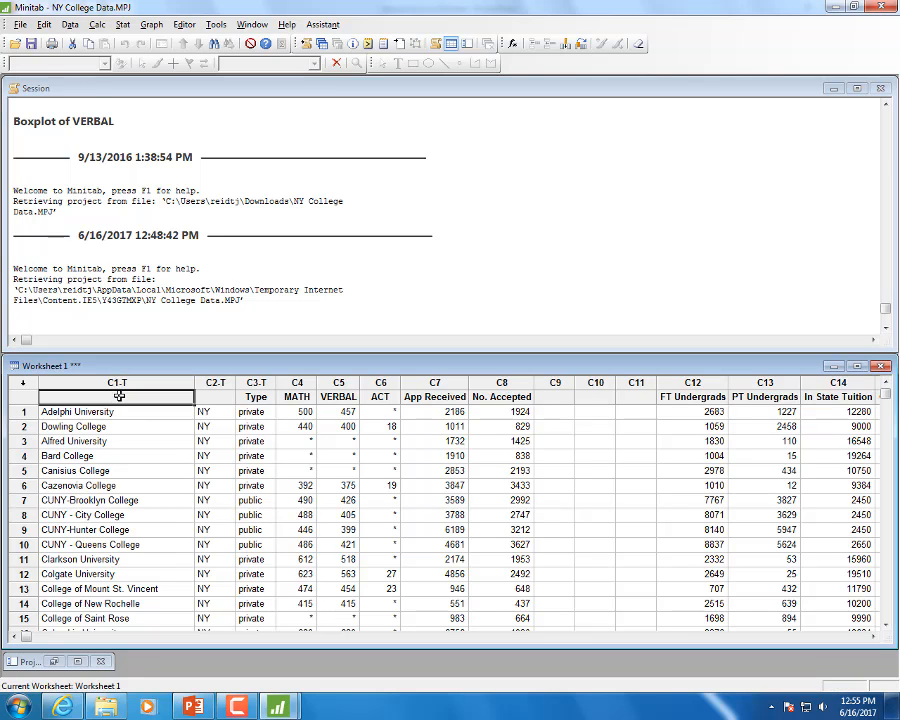
pyautogui.write('COlle')
pyautogui.press('BackSpace')
pyautogui.press('BackSpace')
pyautogui.press('BackSpace')
pyautogui.press('BackSpace')
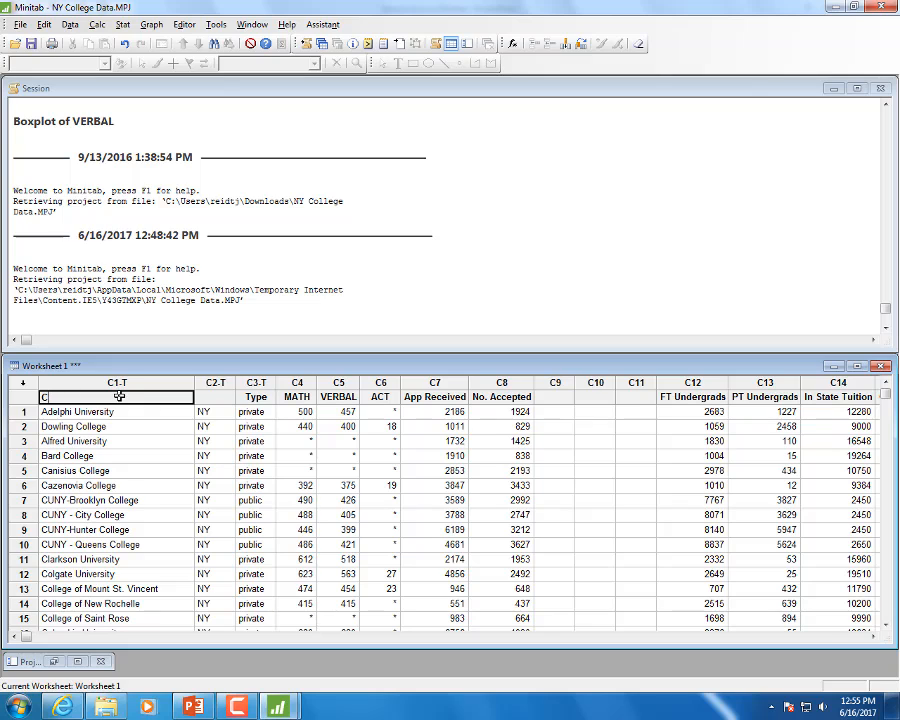
pyautogui.write('ollege')
pyautogui.press('Tab')
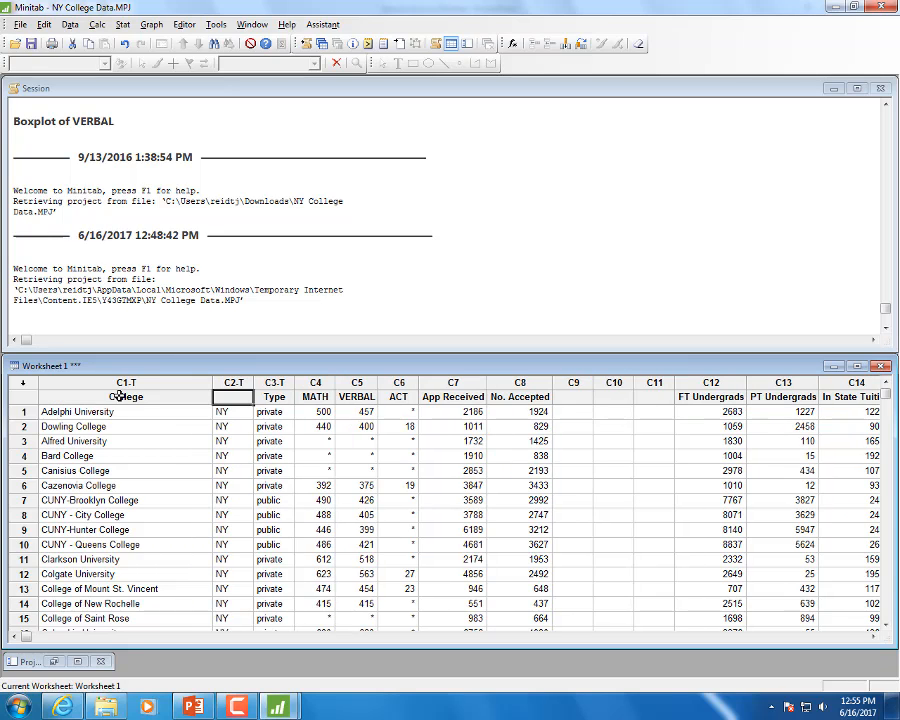
pyautogui.write('State')
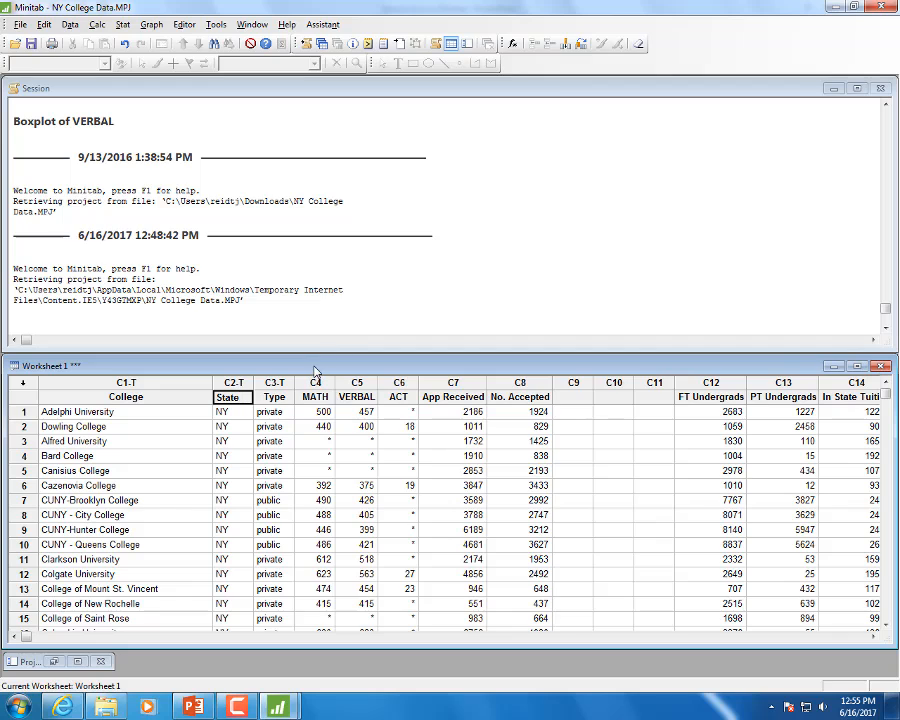
pyautogui.click(235, 425)
pyautogui.scroll(-20, 230, 432)
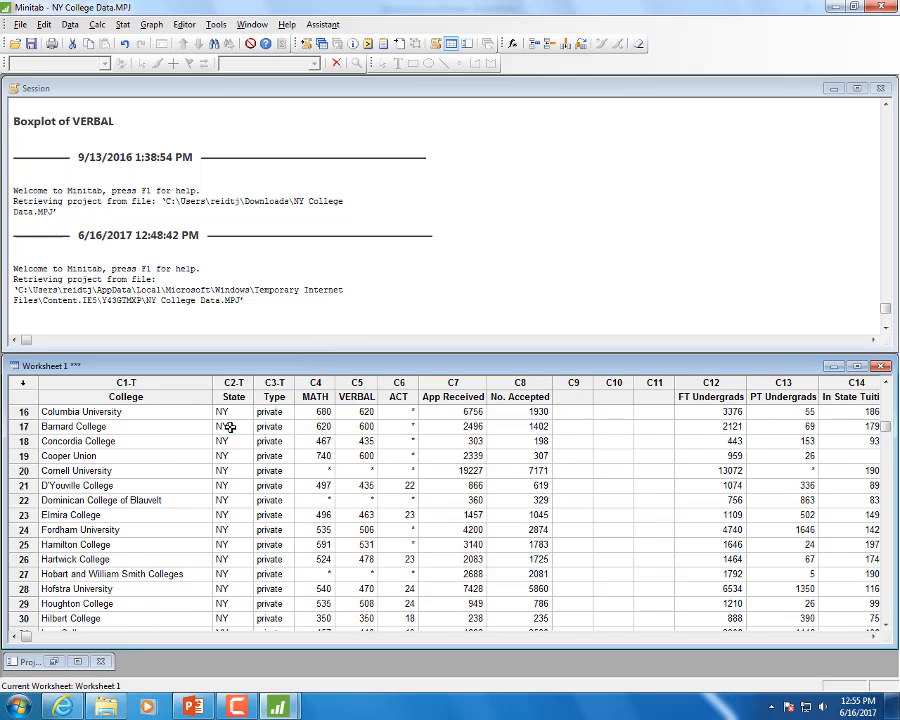
pyautogui.scroll(20, 226, 441)
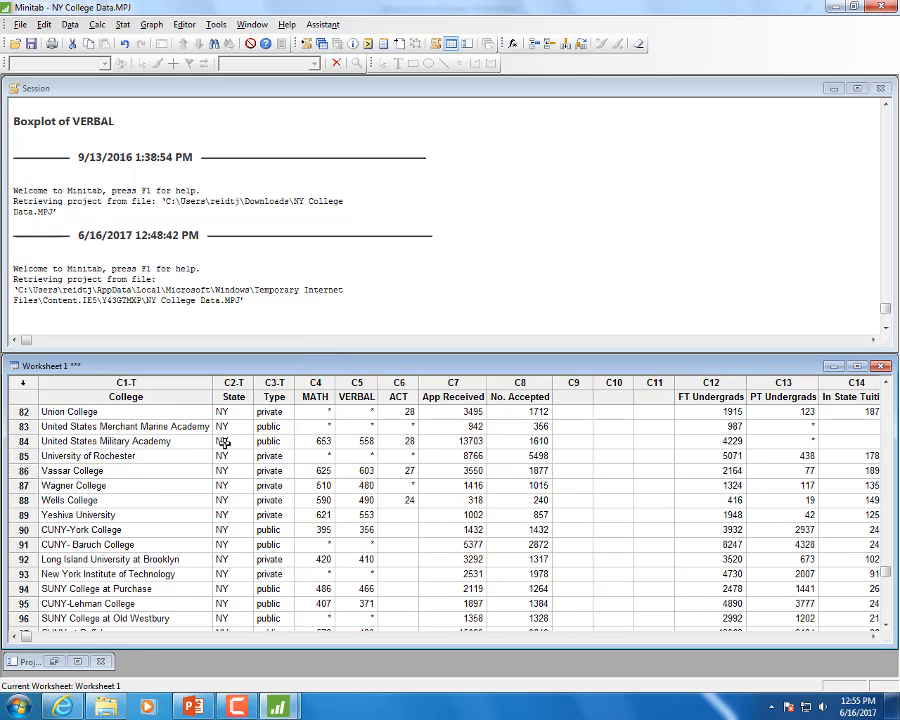
pyautogui.scroll(7, 211, 441)
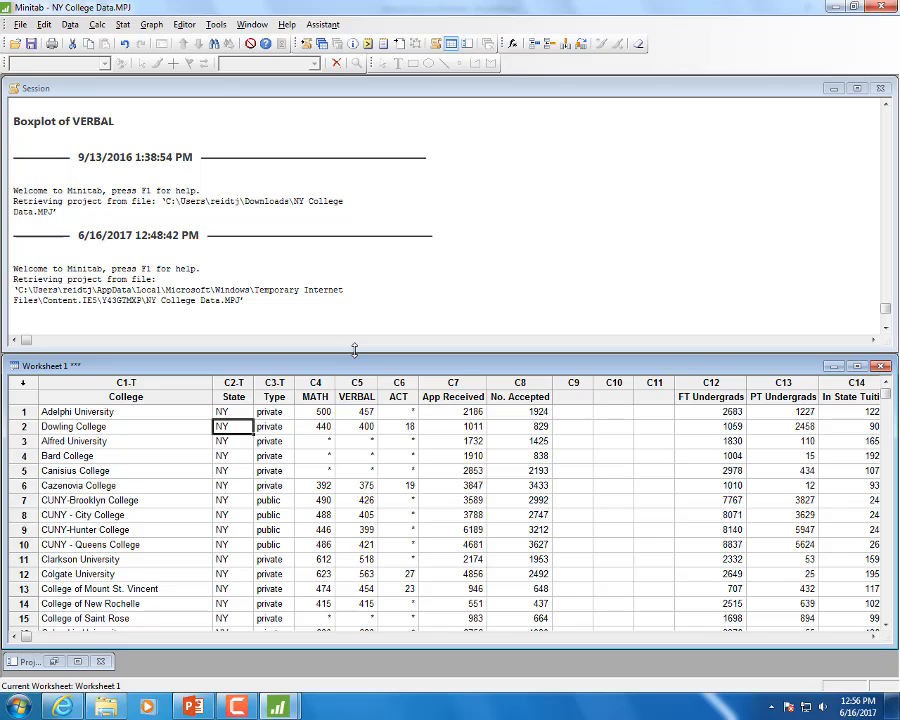
# - Start Display Descriptive Statistics, add MATH, App Received and FT Undergrads as variables, and remove all but MATH
pyautogui.click(318, 396)
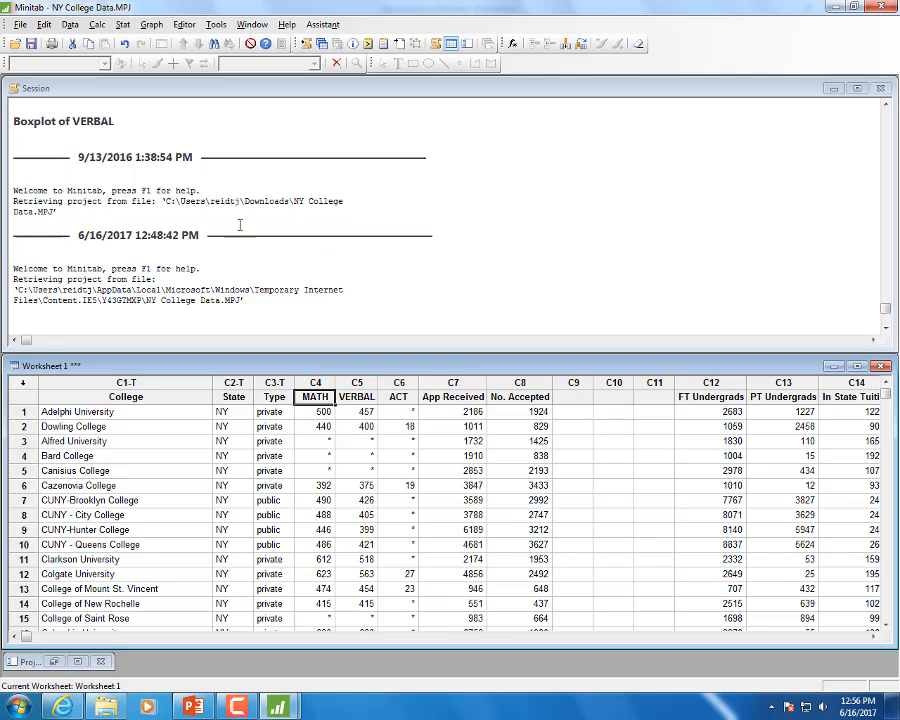
pyautogui.click(122, 26)
pyautogui.moveTo(135, 45)
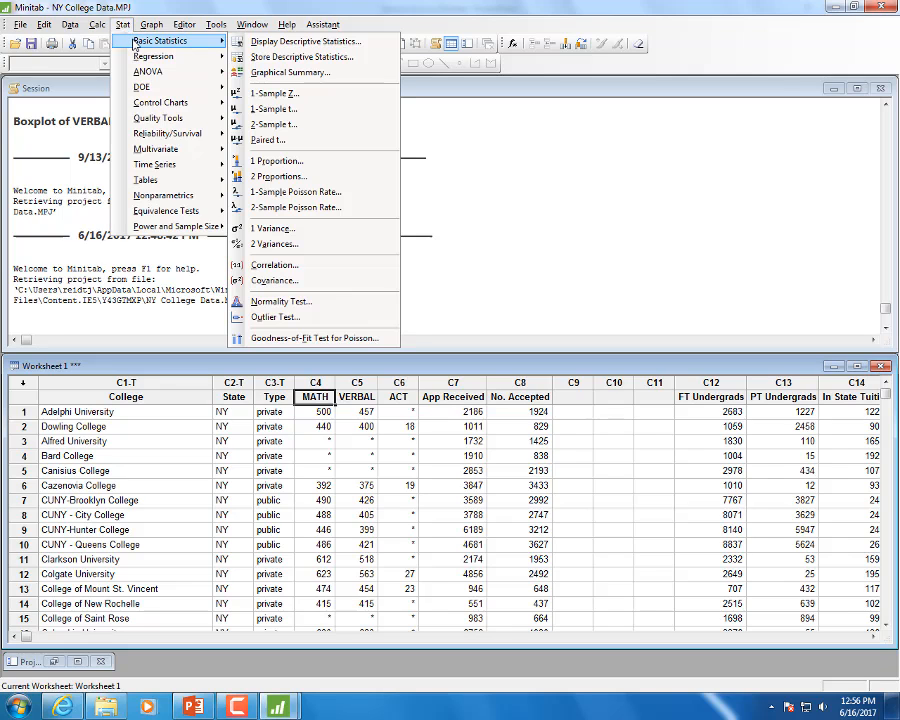
pyautogui.click(290, 41)
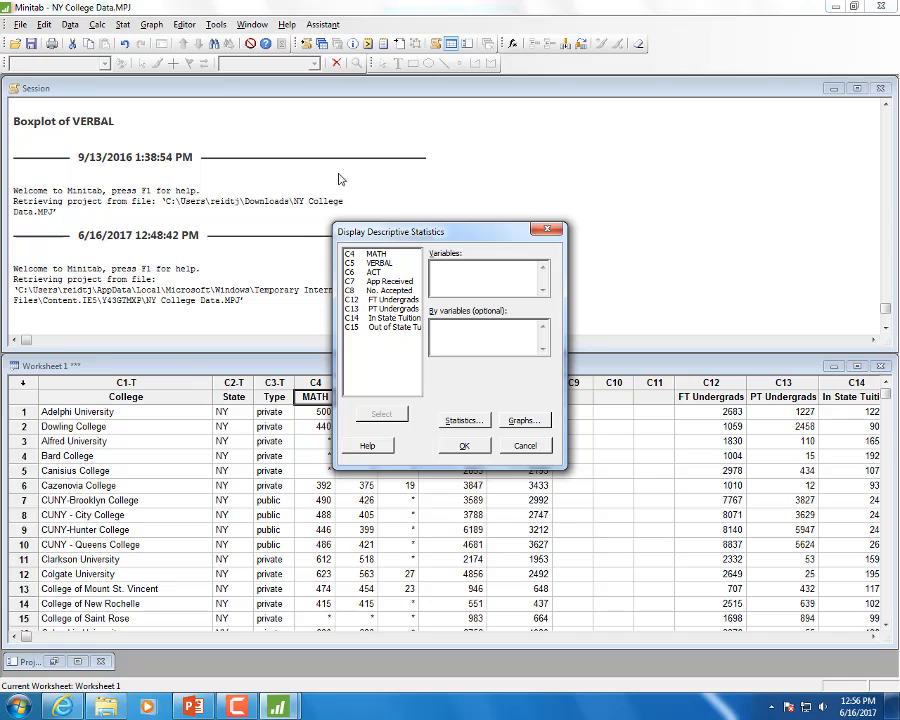
pyautogui.doubleClick(377, 254)
pyautogui.doubleClick(388, 281)
pyautogui.doubleClick(384, 302)
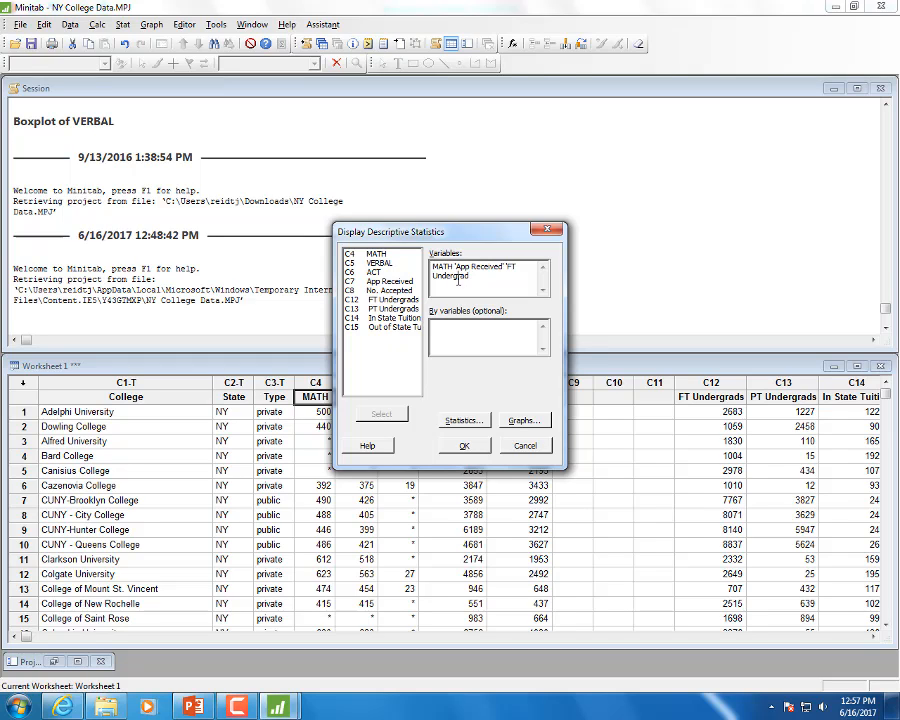
pyautogui.moveTo(465, 281); pyautogui.dragTo(453, 268)
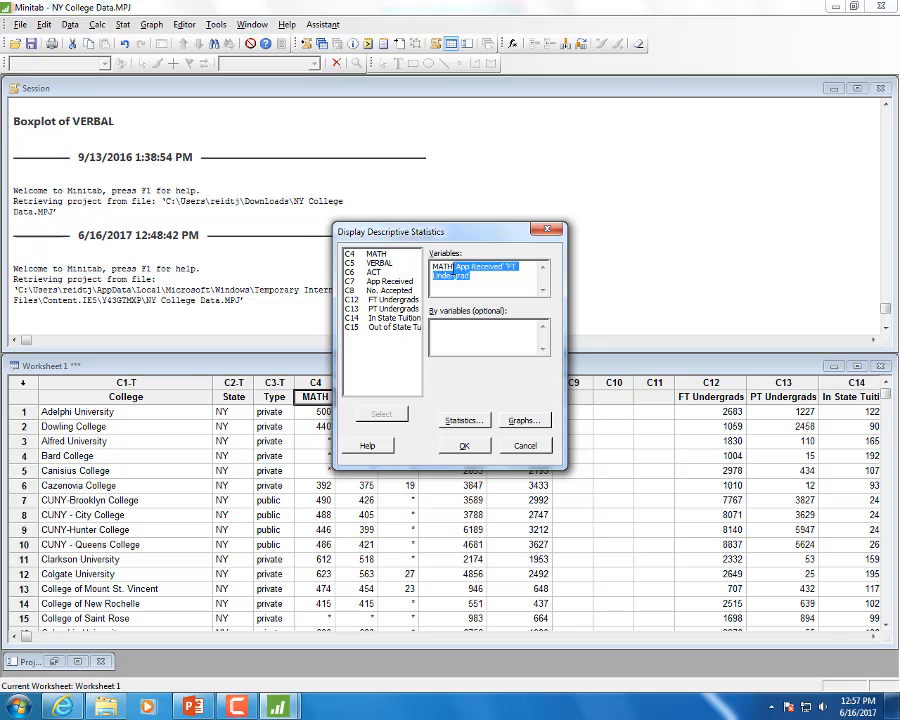
pyautogui.press('Delete')
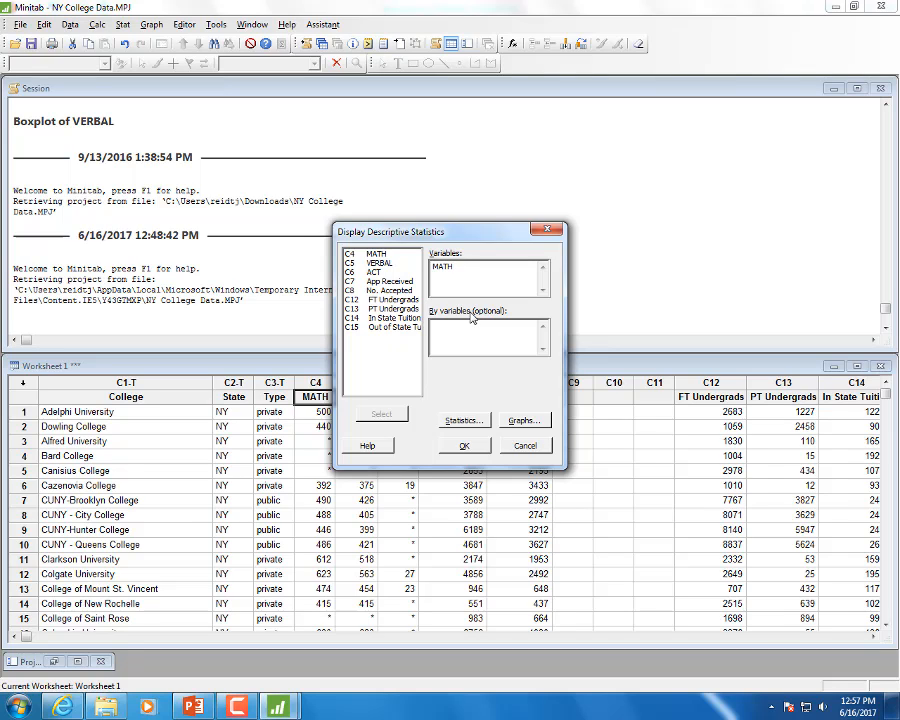
# - Include variance, interquartile range and trimmed mean in the statistics to display, and exclude SE of mean
pyautogui.click(462, 424)
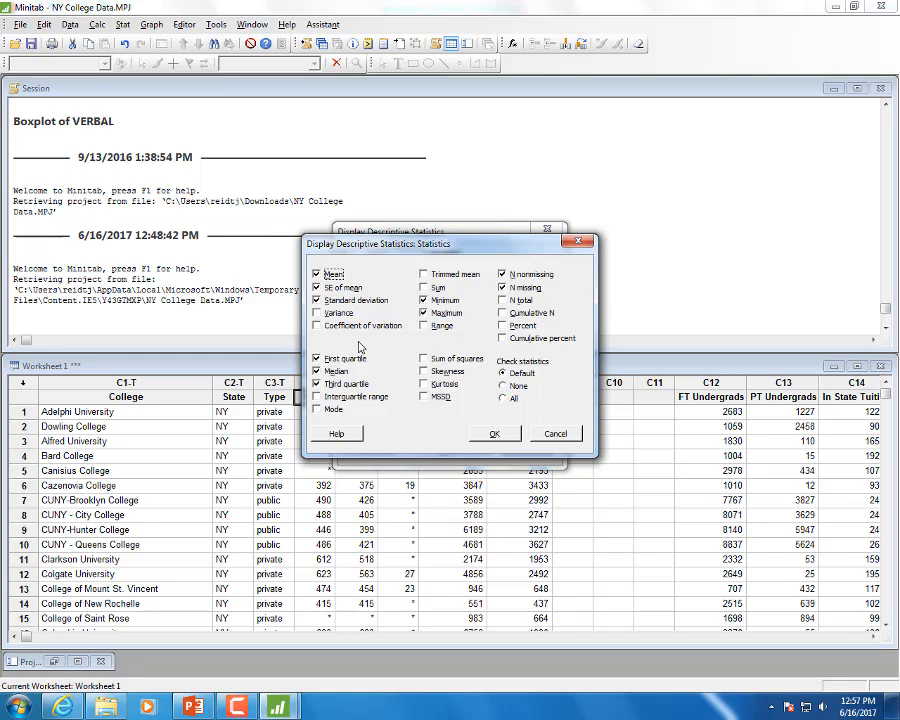
pyautogui.click(318, 314)
pyautogui.click(323, 396)
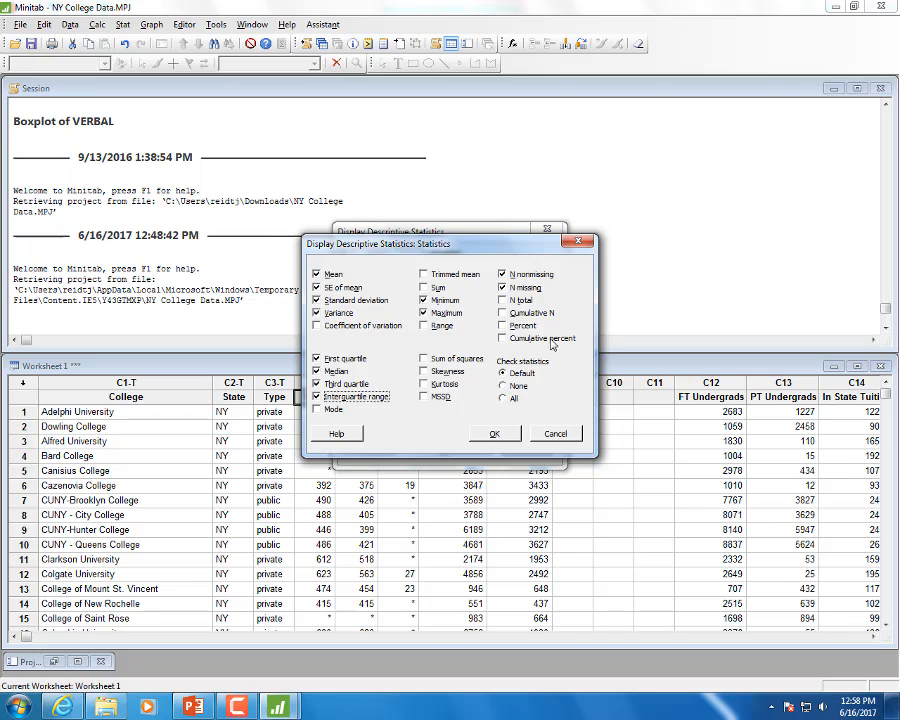
pyautogui.click(425, 276)
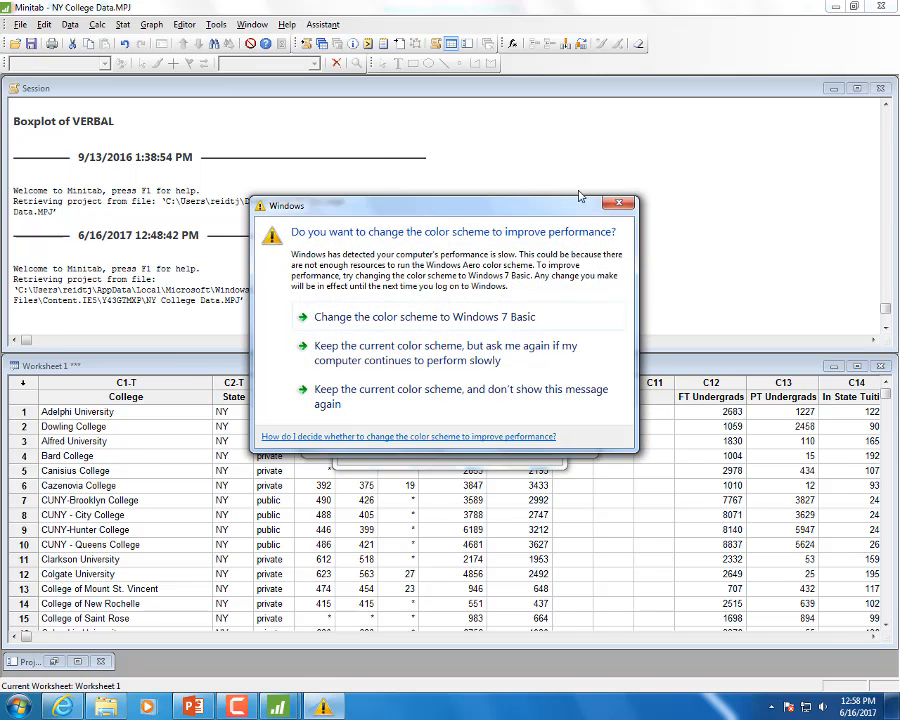
pyautogui.click(617, 204)
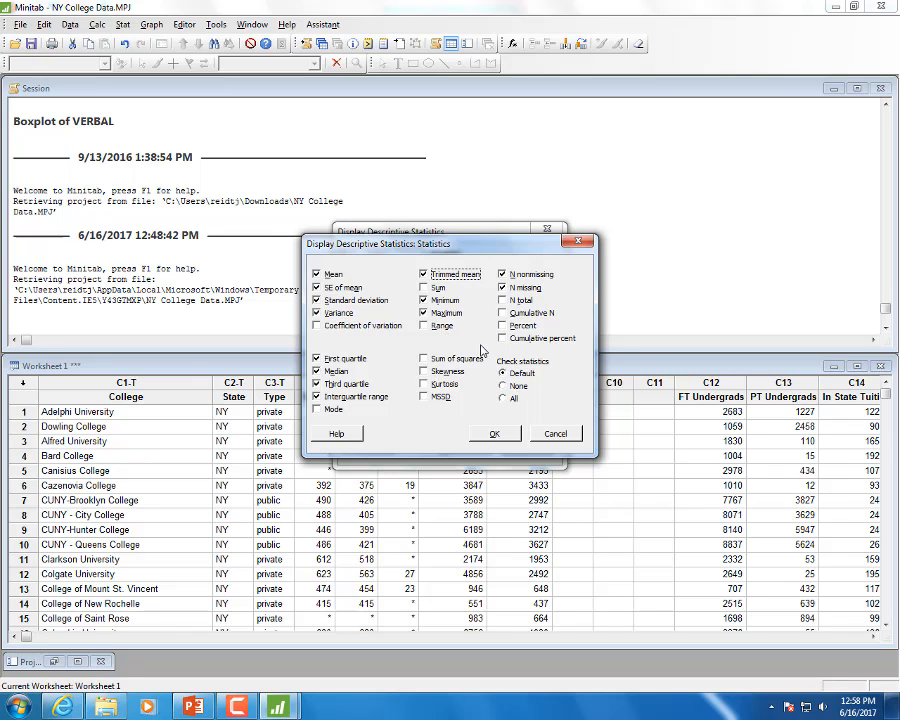
pyautogui.click(316, 288)
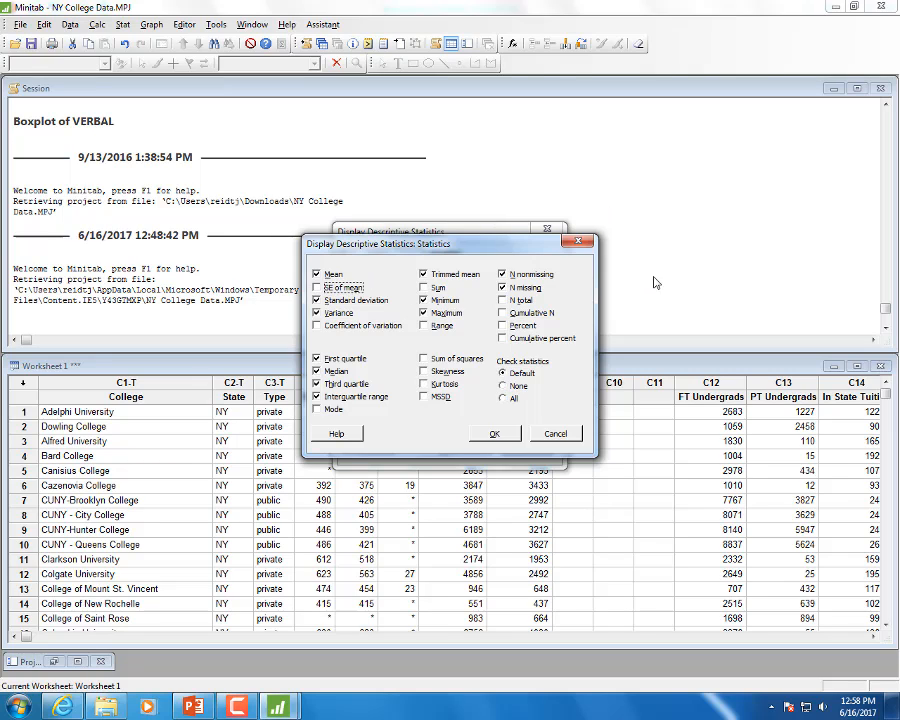
pyautogui.click(494, 434)
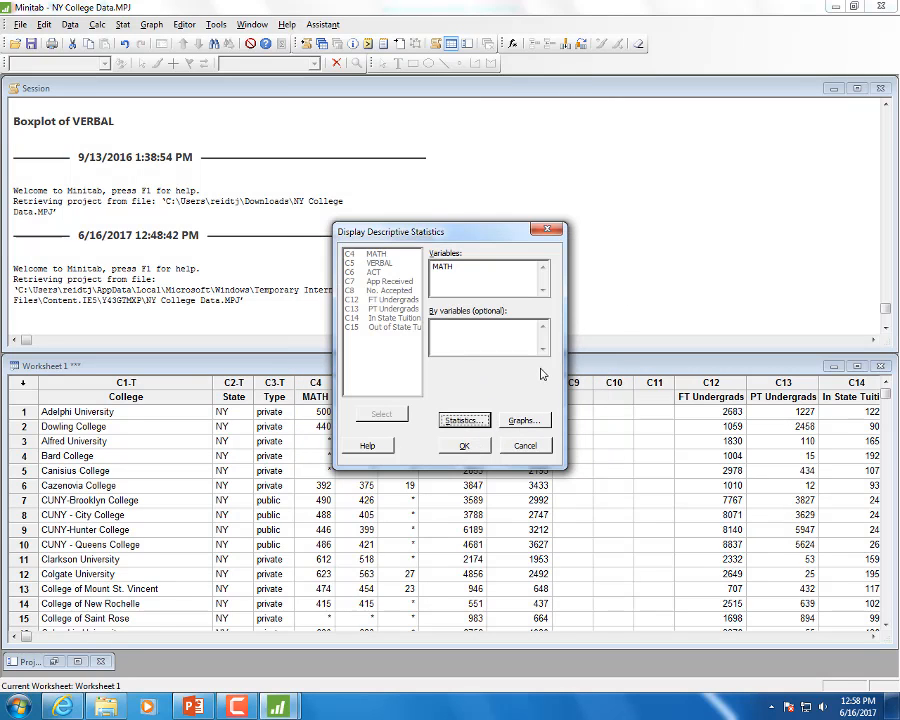
# - Generate the descriptive statistics for MATH and highlight the resulting output in the session window
pyautogui.click(467, 446)
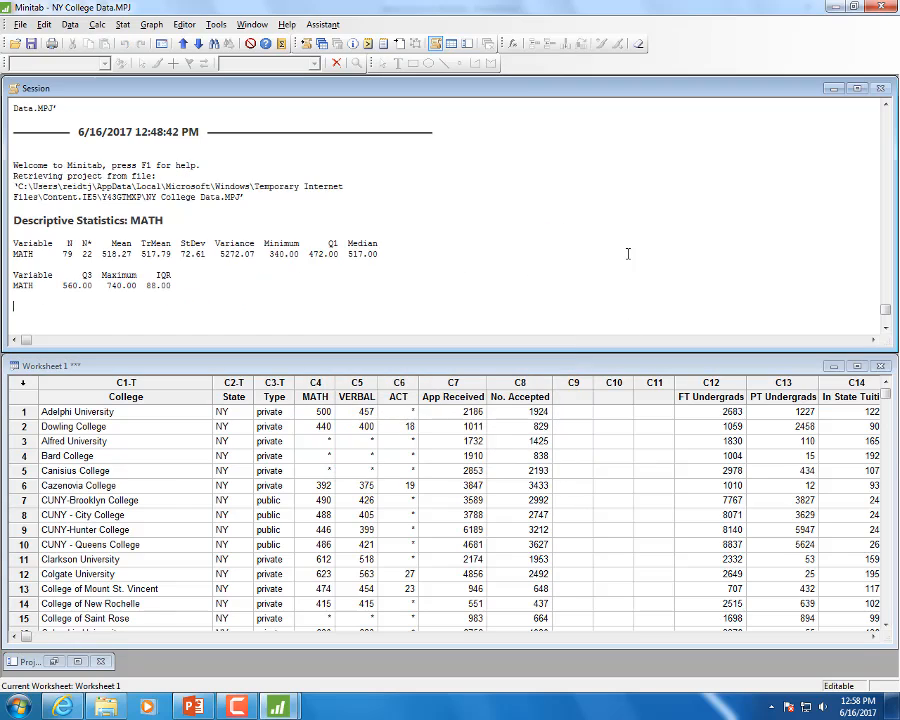
pyautogui.moveTo(195, 299); pyautogui.dragTo(15, 215)
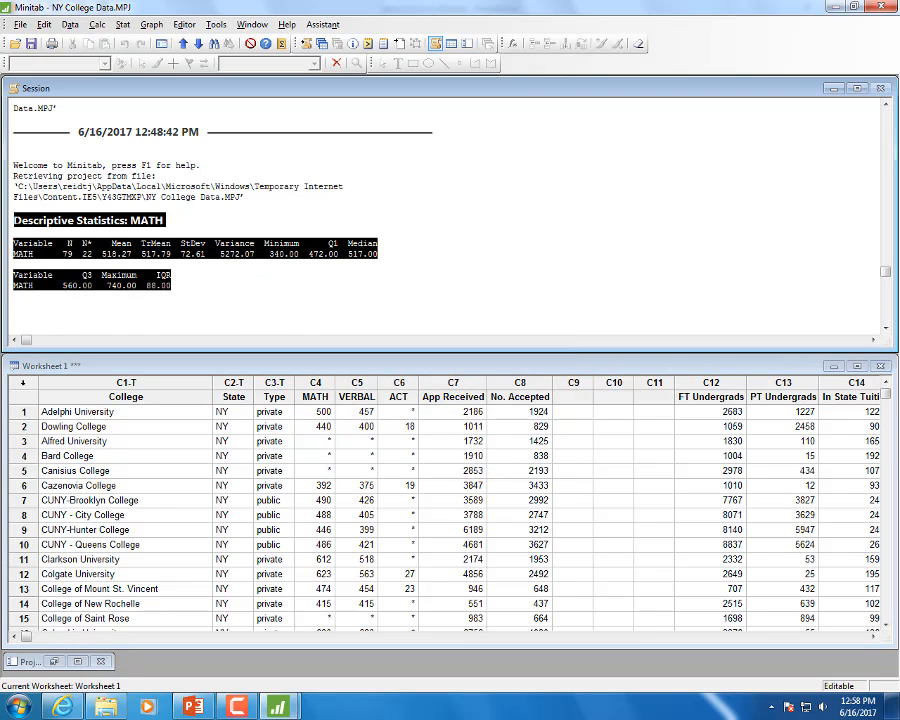
pyautogui.click(238, 282)
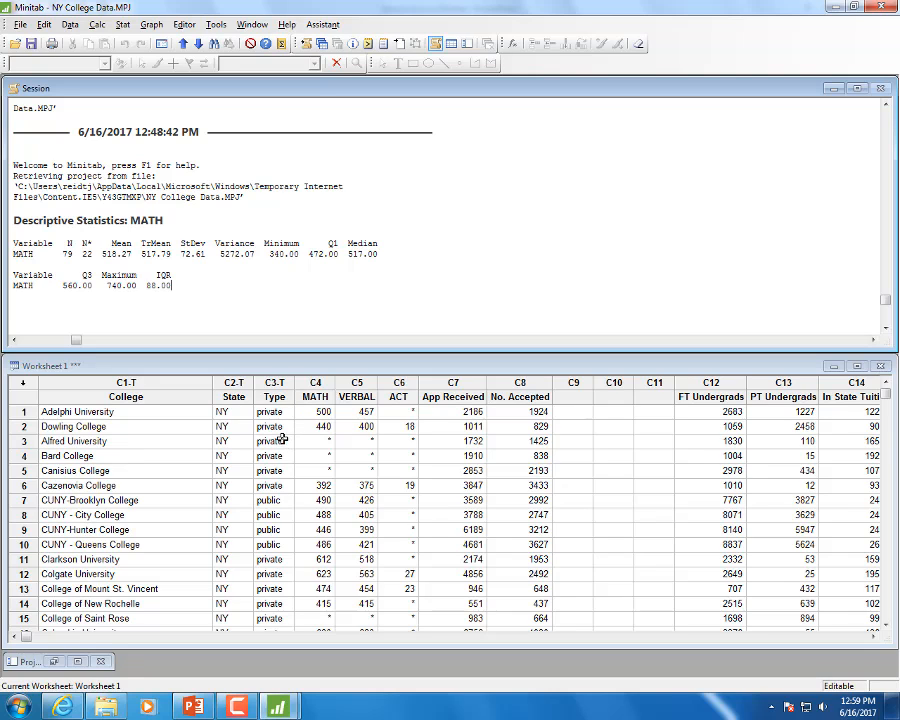
# - Display the descriptive statistics for MATH grouped by the Type variable, keeping the same selection of statistics
pyautogui.click(280, 401)
pyautogui.click(277, 400)
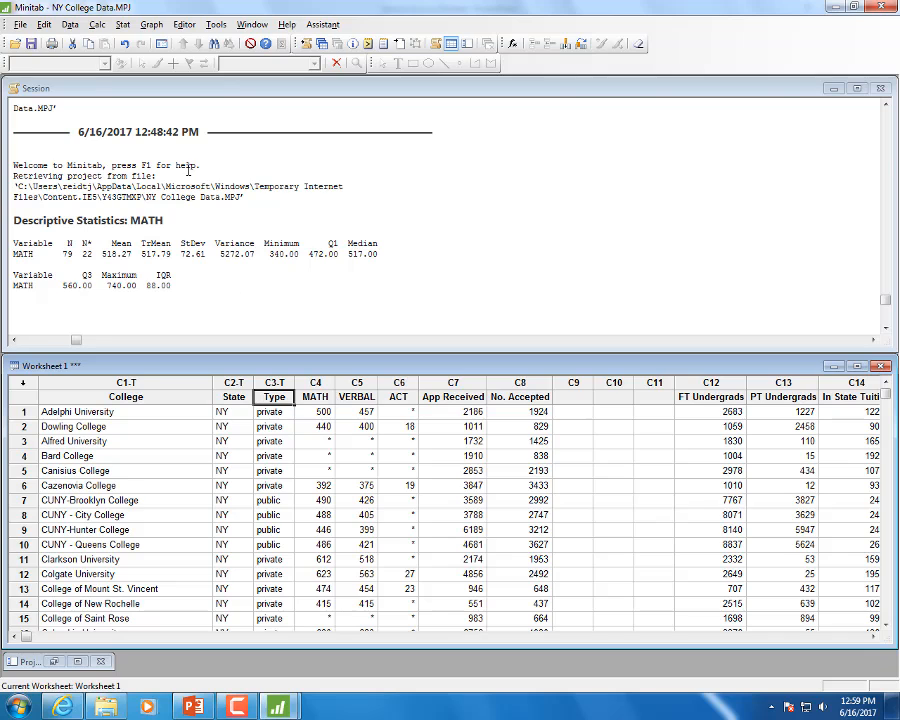
pyautogui.click(122, 24)
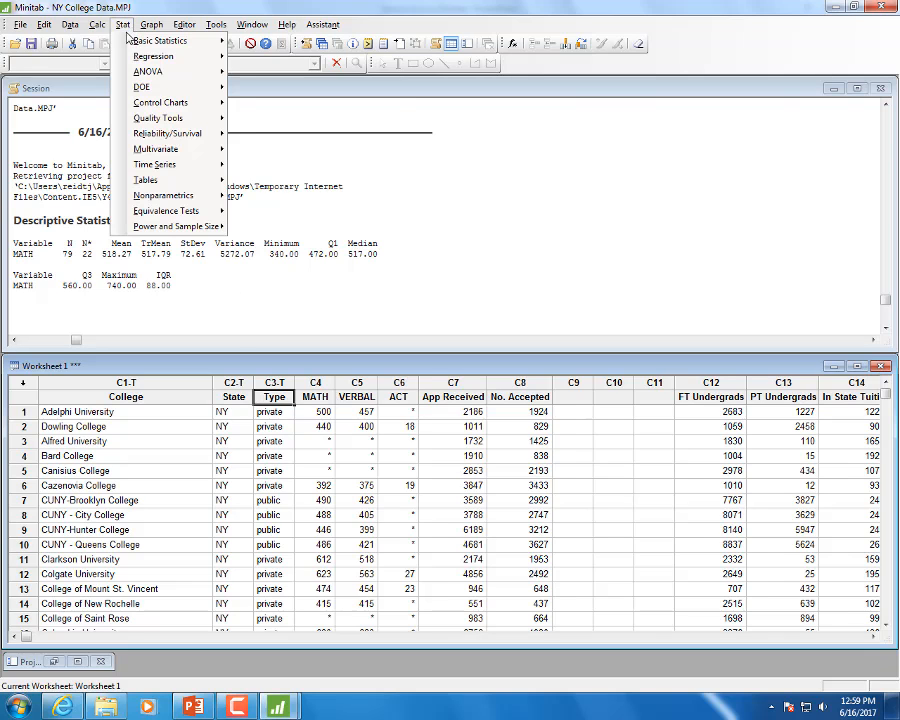
pyautogui.moveTo(134, 44)
pyautogui.click(446, 34)
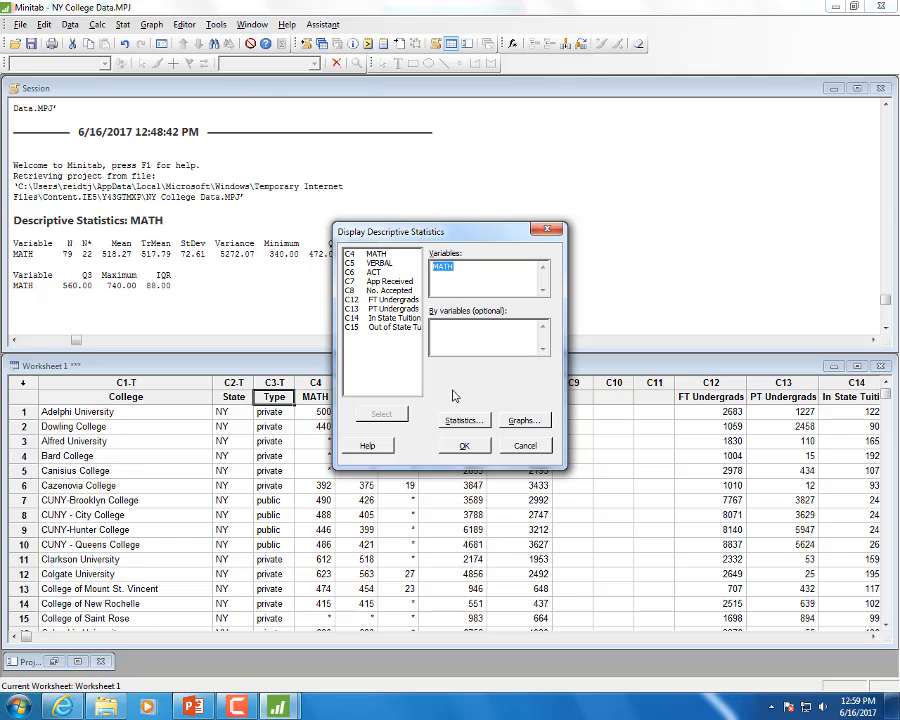
pyautogui.click(460, 421)
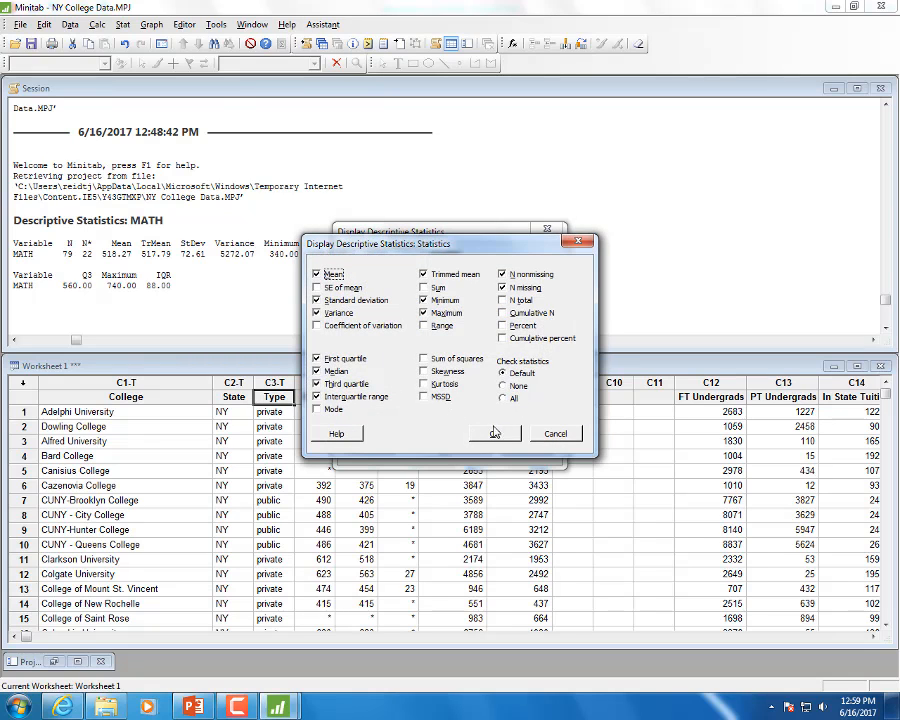
pyautogui.click(492, 432)
pyautogui.click(460, 337)
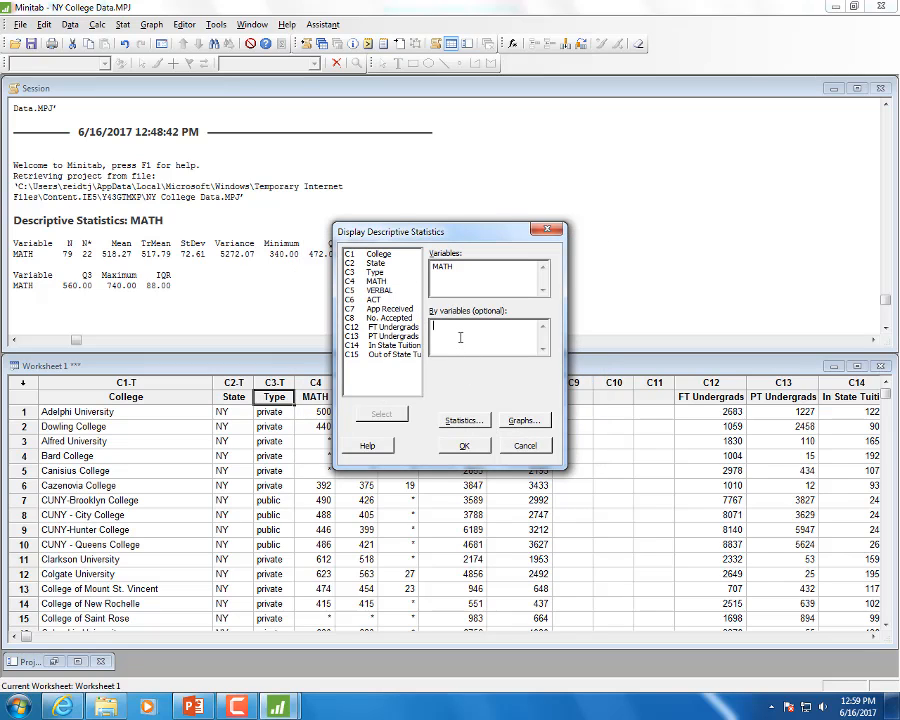
pyautogui.doubleClick(376, 273)
pyautogui.click(464, 447)
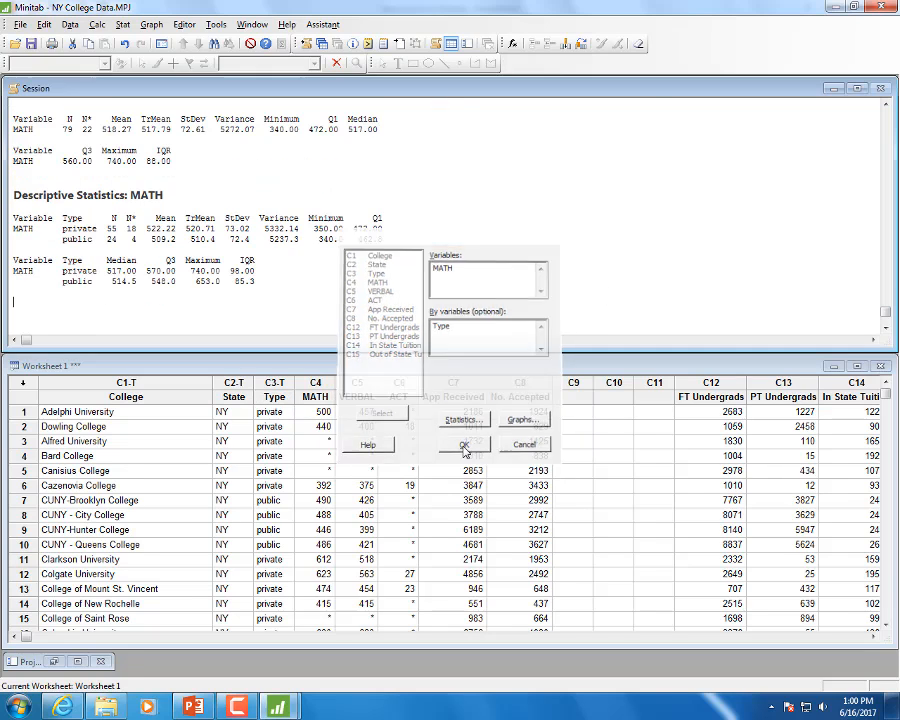
# - Highlight the grouped MATH output in the session window, including its variable name and the private and public rows
pyautogui.moveTo(270, 282); pyautogui.dragTo(12, 190)
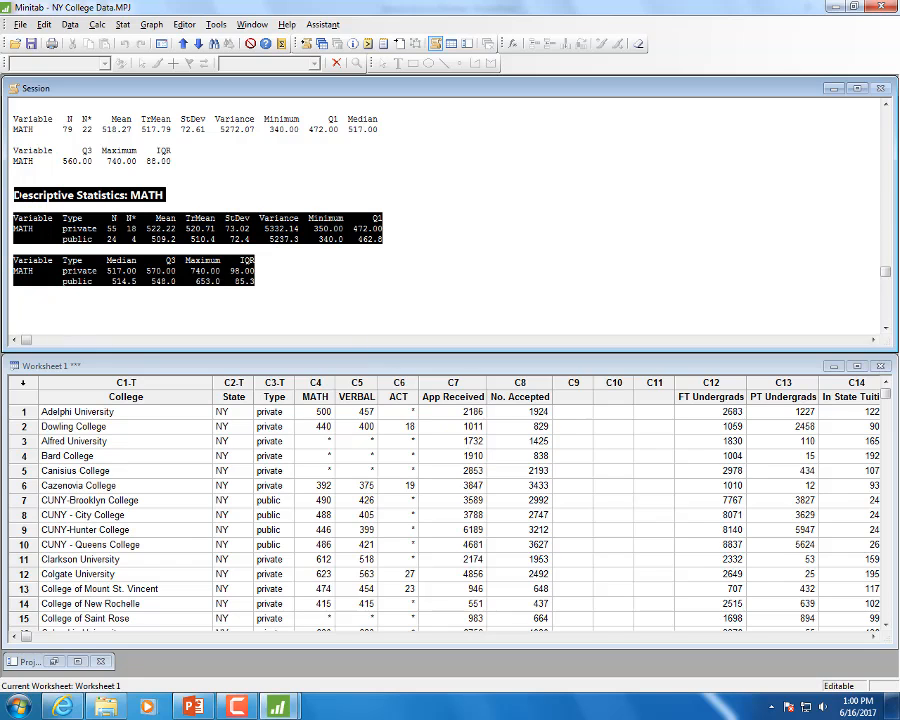
pyautogui.click(308, 279)
pyautogui.doubleClick(14, 229)
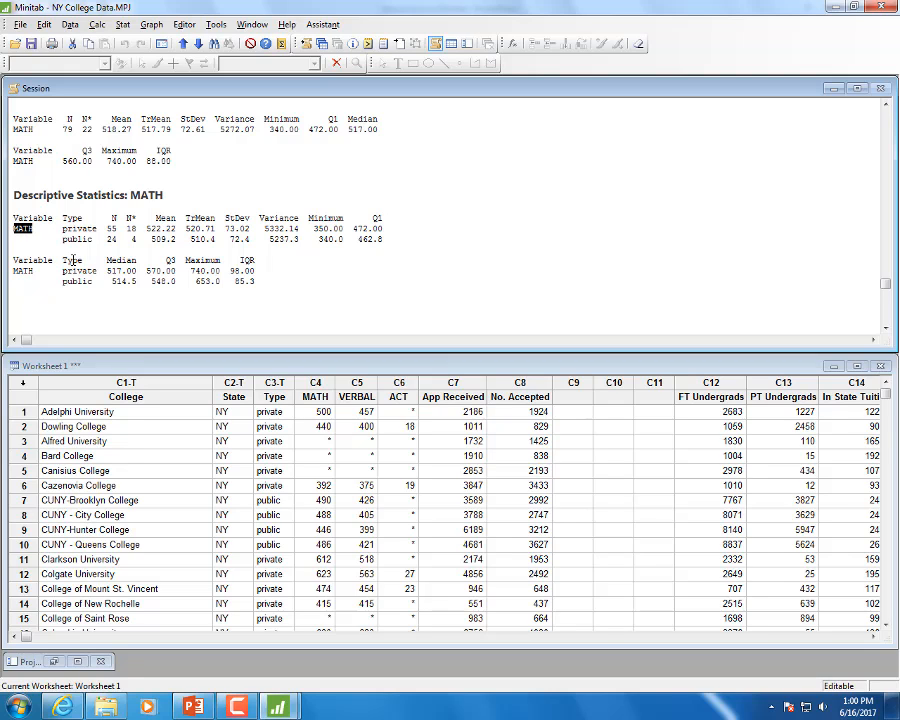
pyautogui.moveTo(63, 229); pyautogui.dragTo(115, 240)
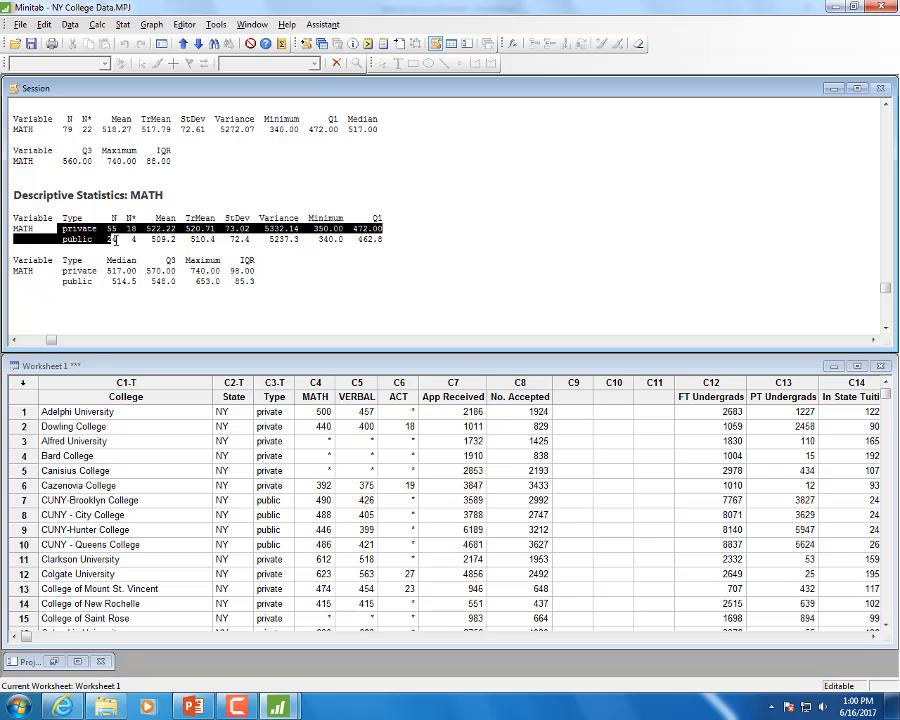
# - Examine the grouped MATH output in the session window, highlighting the N* heading and the Maximum values for private and public colleges
pyautogui.click(126, 302)
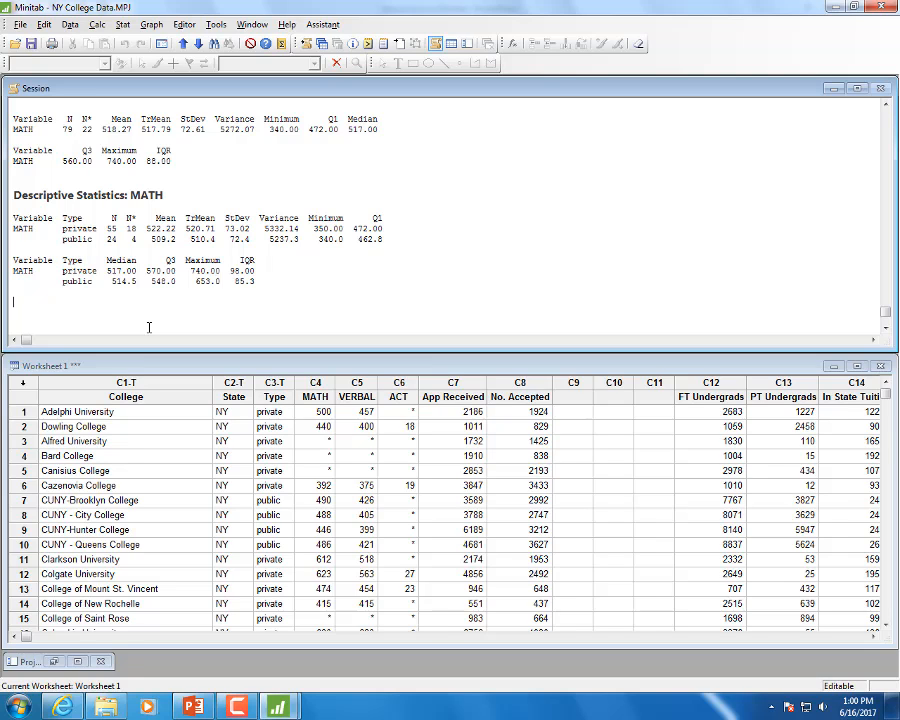
pyautogui.doubleClick(130, 217)
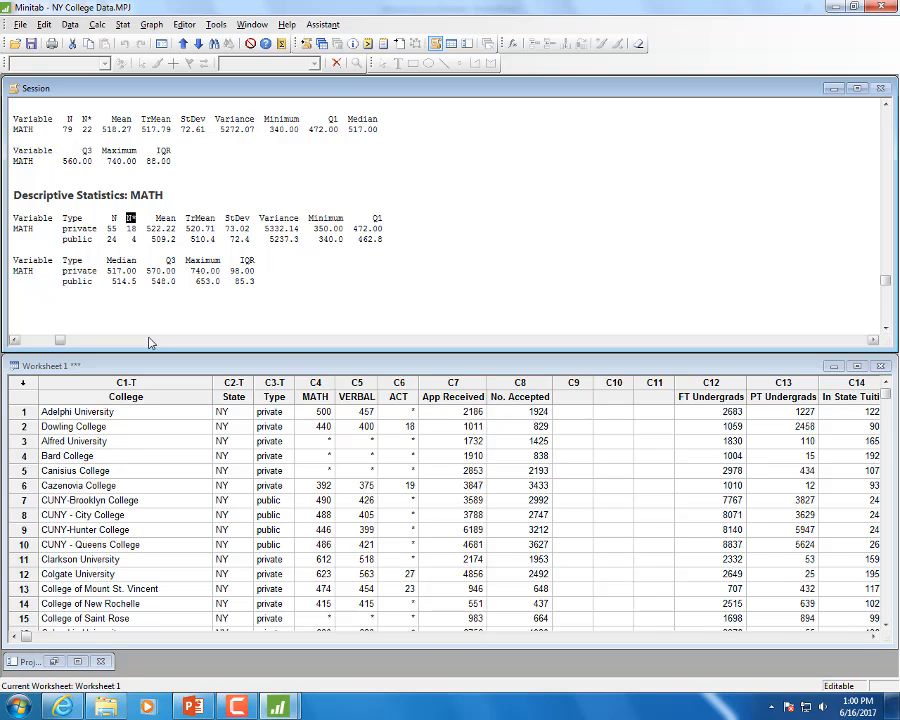
pyautogui.click(187, 245)
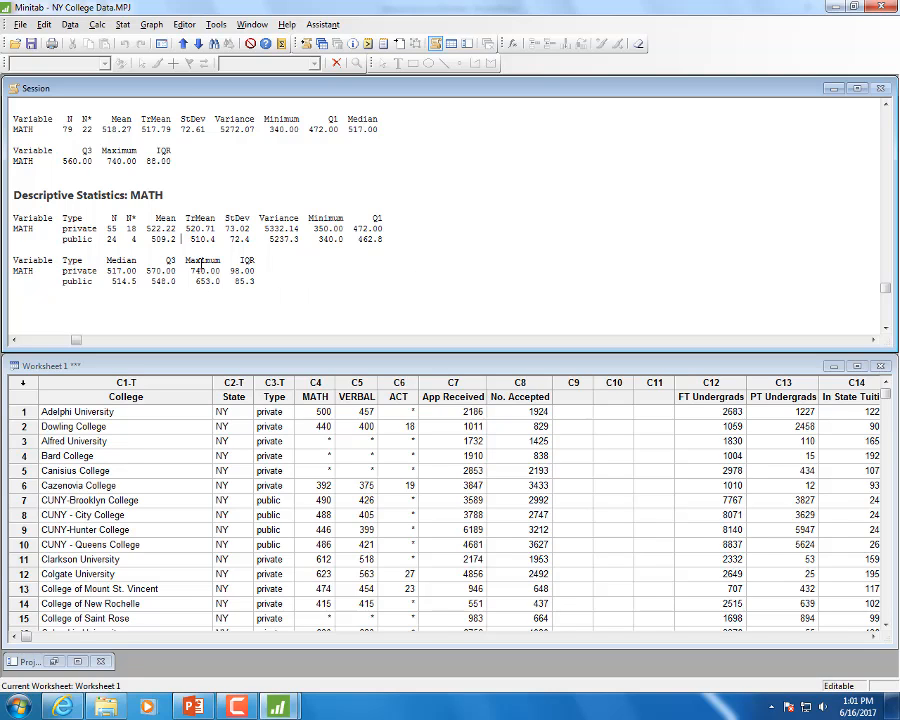
pyautogui.moveTo(187, 263); pyautogui.dragTo(216, 282)
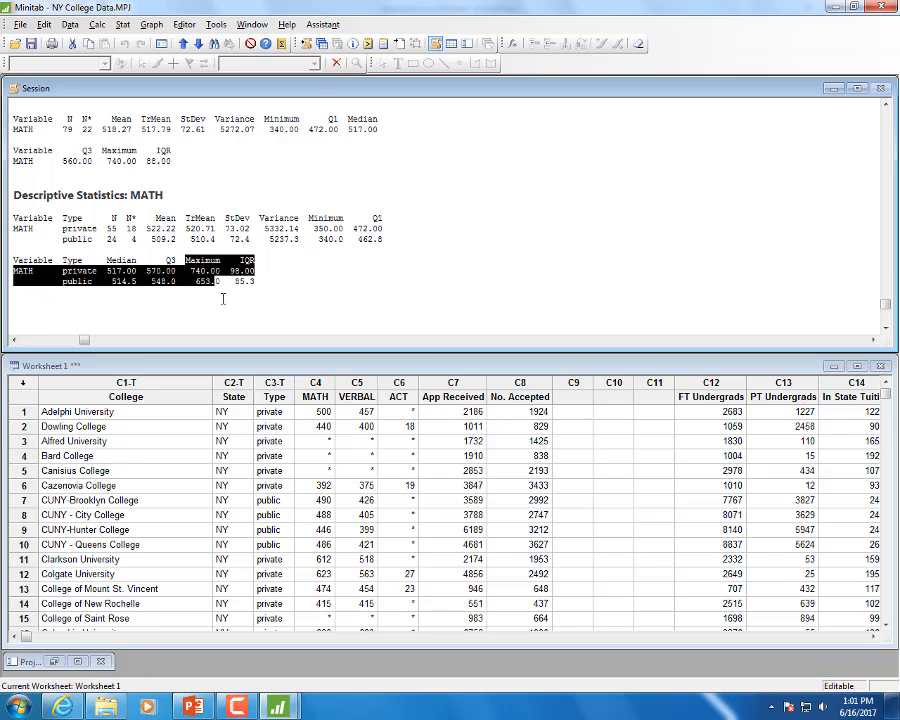
pyautogui.click(223, 298)
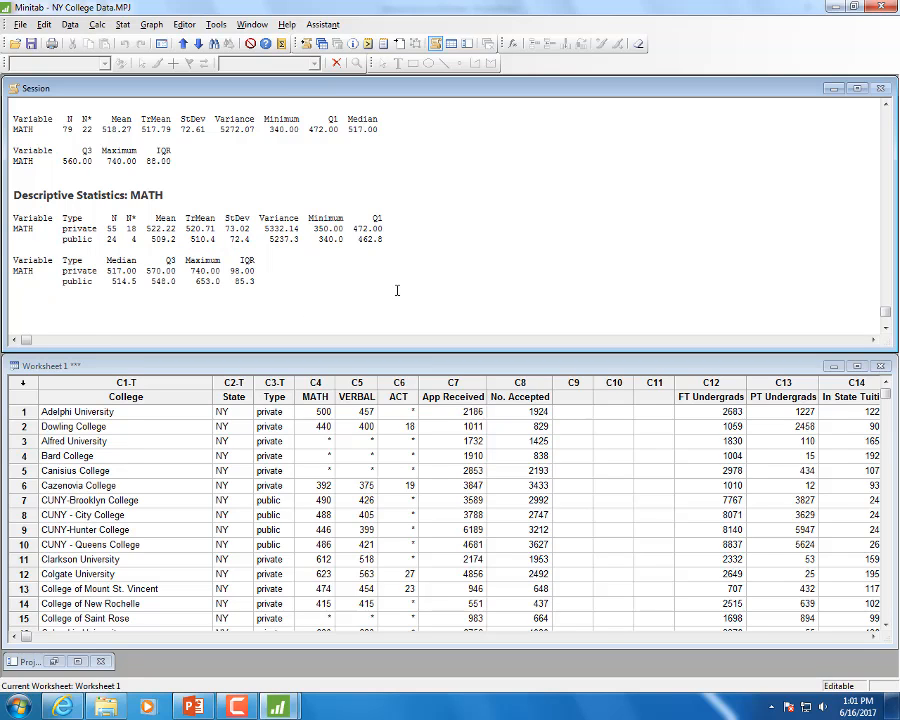
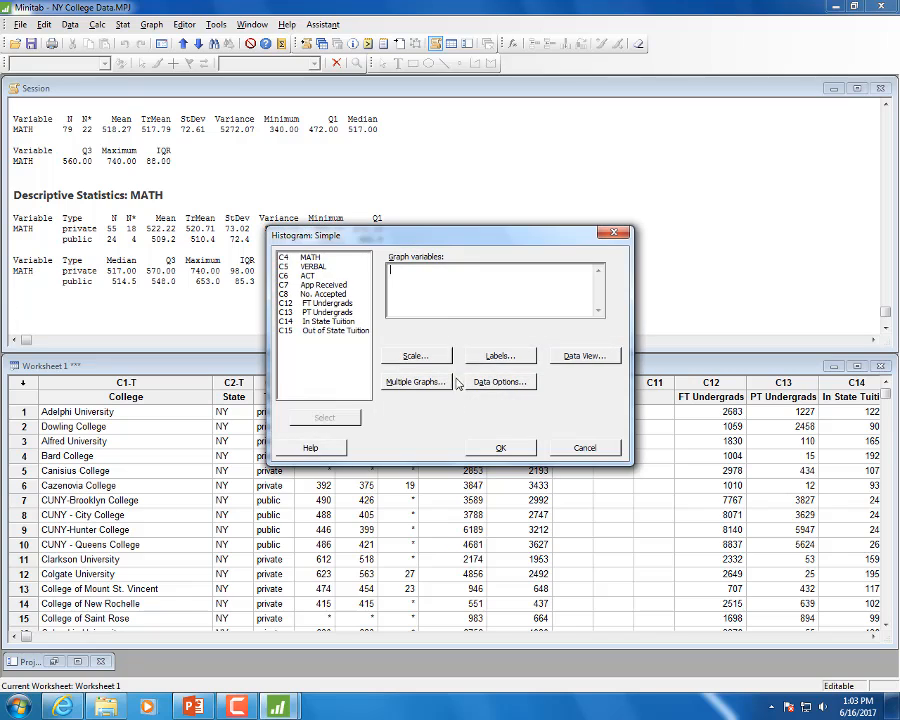
# - Create a simple histogram of MATH and enlarge its graph window
pyautogui.click(318, 260)
pyautogui.doubleClick(316, 259)
pyautogui.click(502, 449)
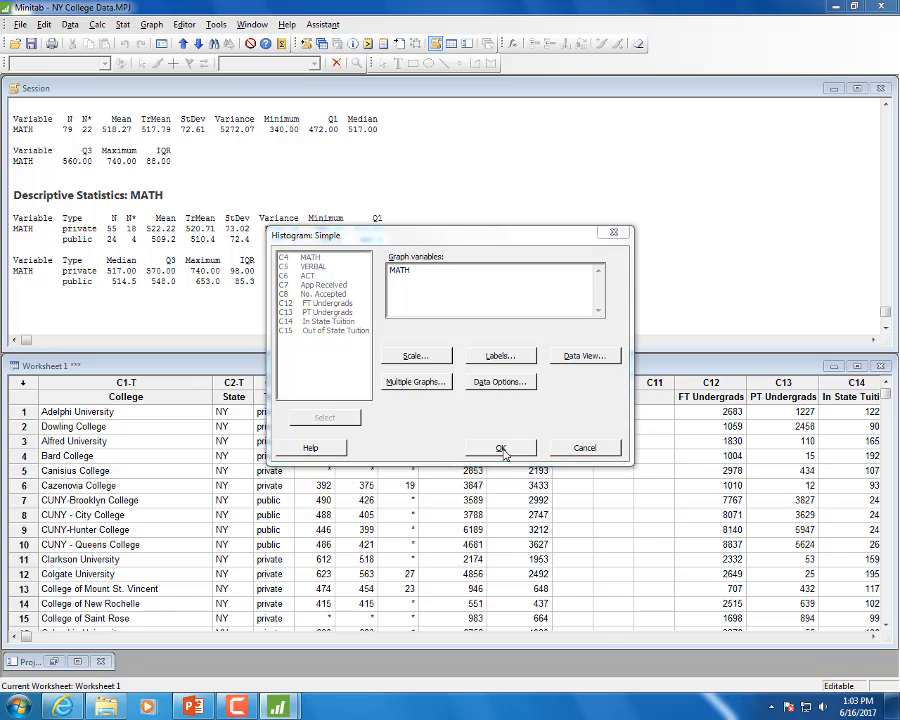
pyautogui.moveTo(416, 371); pyautogui.dragTo(624, 511)
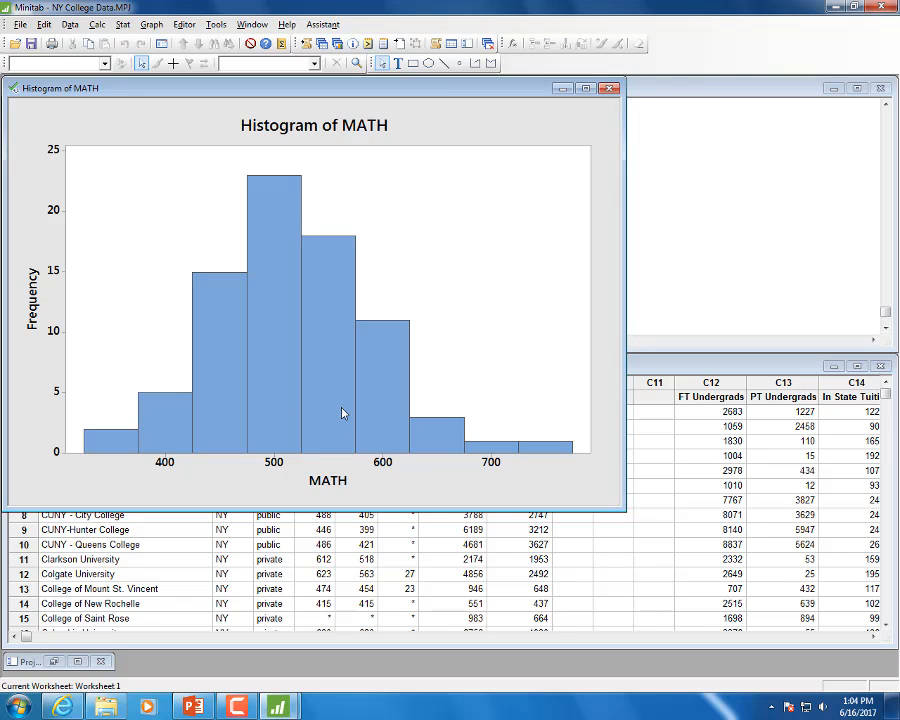
# - Change the histogram's title to "Average Math SAT Score"
pyautogui.moveTo(339, 416)
pyautogui.rightClick(311, 135)
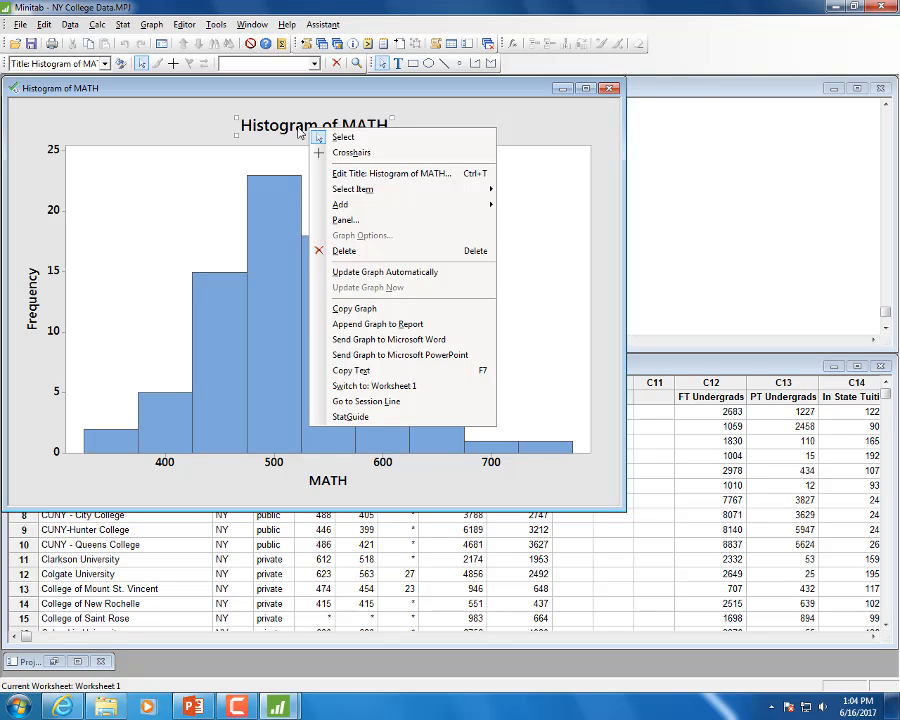
pyautogui.click(357, 174)
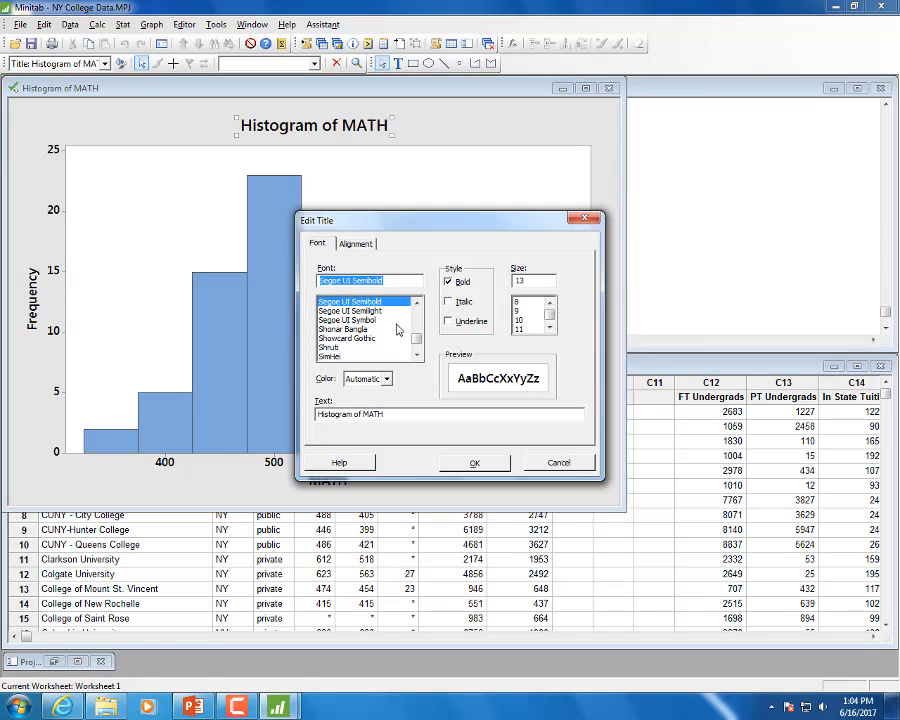
pyautogui.moveTo(396, 414); pyautogui.dragTo(316, 411)
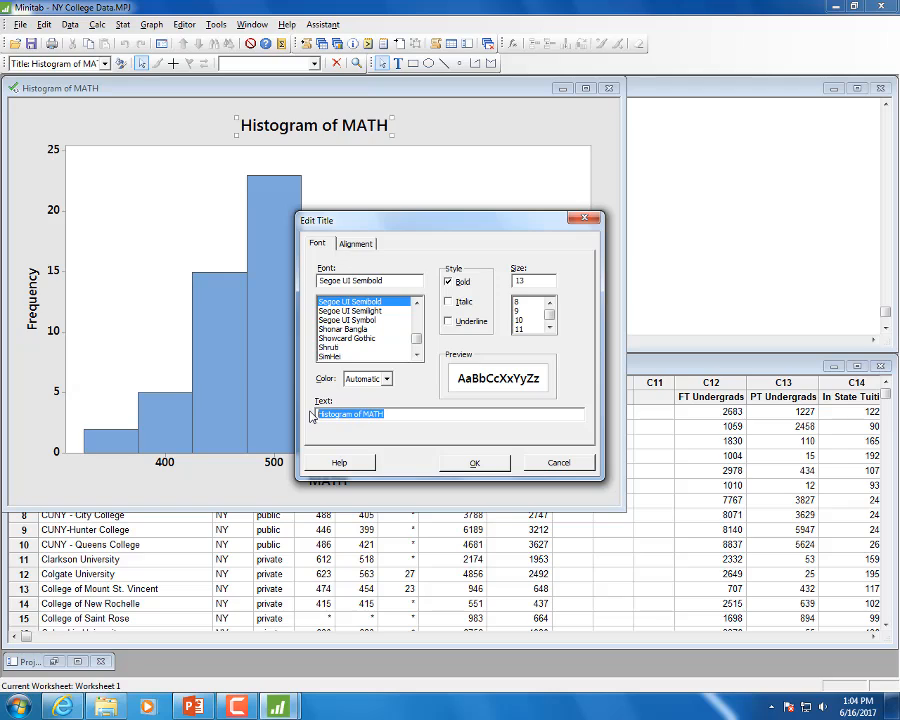
pyautogui.write('Average Ma')
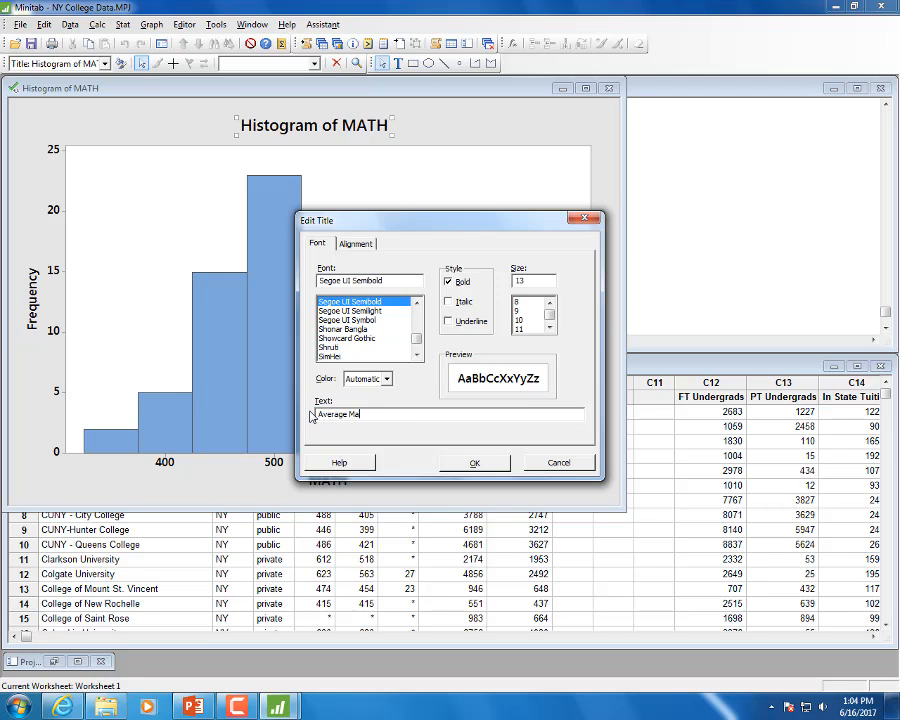
pyautogui.write('th SAT Score')
pyautogui.click(474, 462)
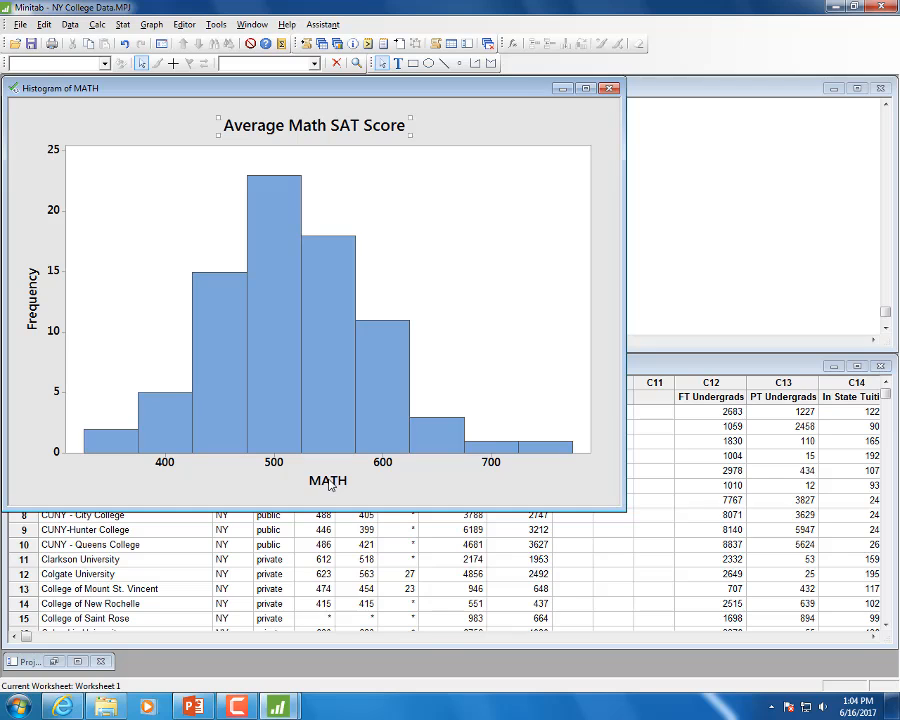
# - Change the histogram's X axis label to "Score" and select the Frequency axis label
pyautogui.rightClick(330, 484)
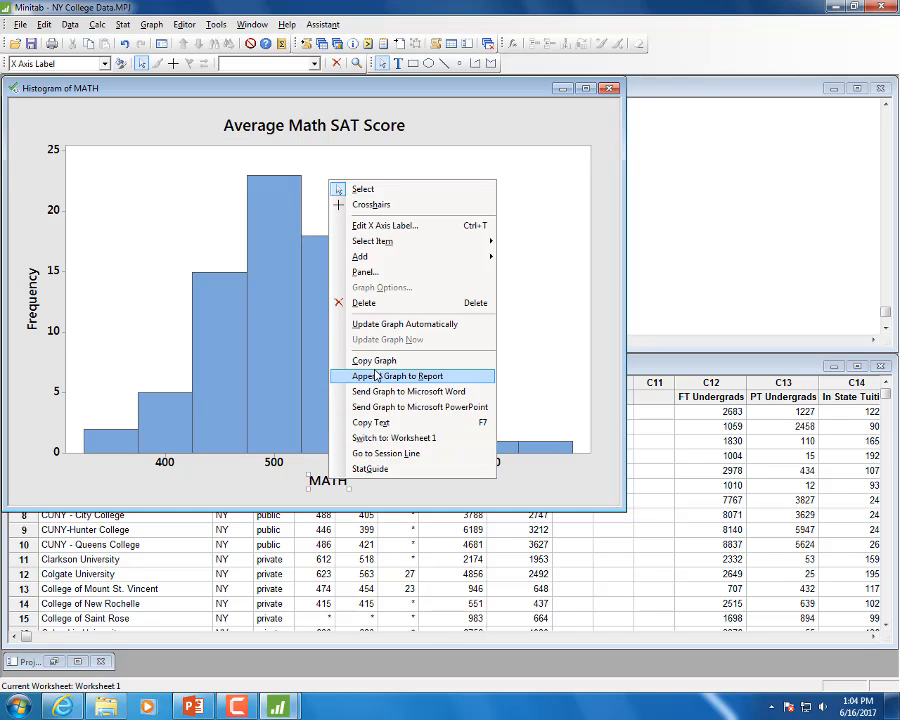
pyautogui.click(378, 226)
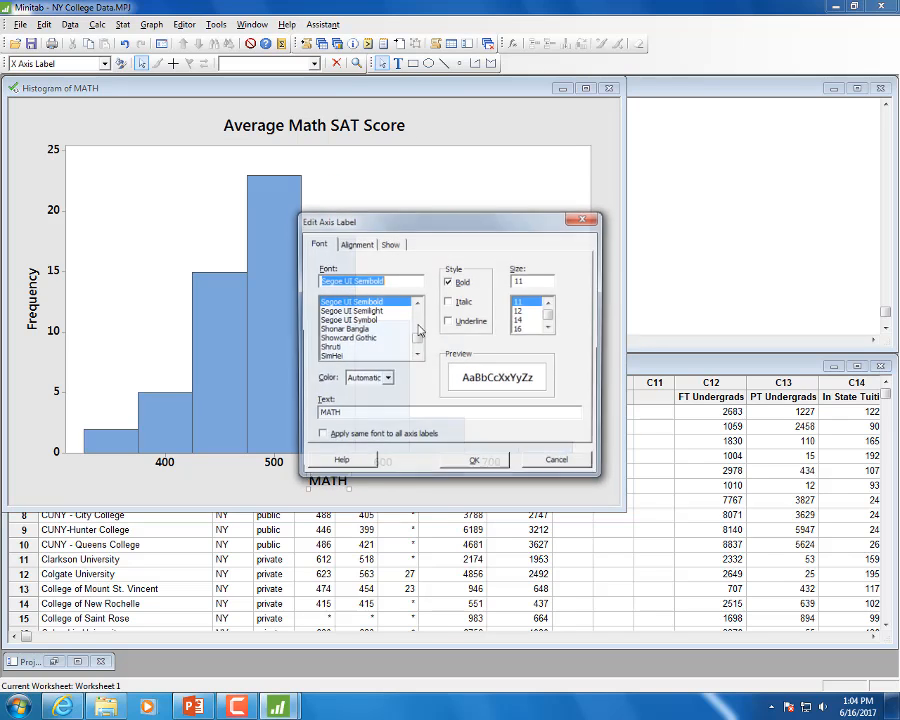
pyautogui.moveTo(340, 412); pyautogui.dragTo(307, 420)
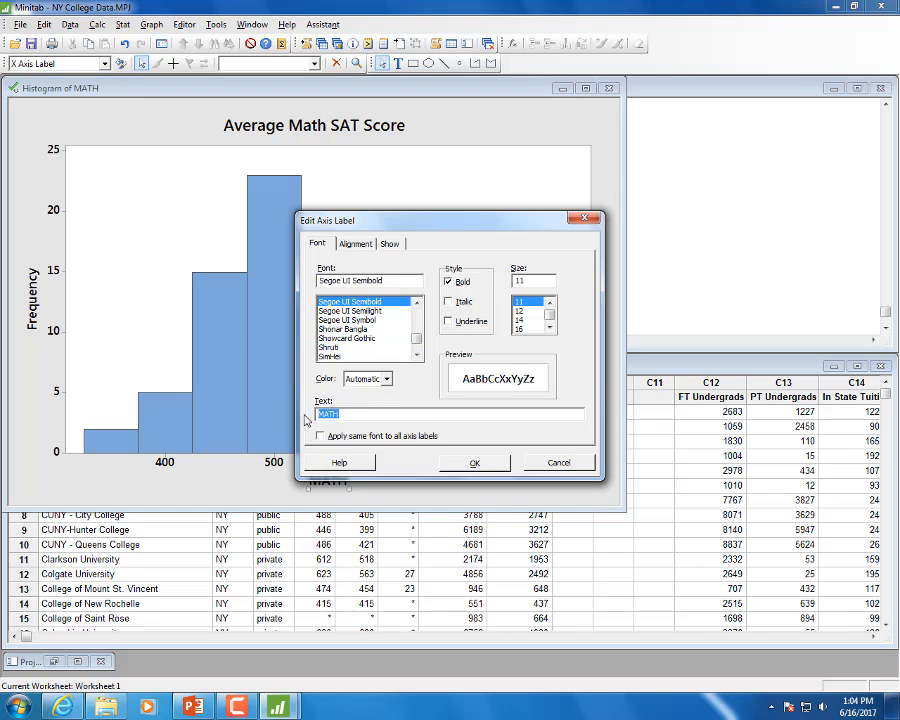
pyautogui.write('Score')
pyautogui.click(474, 462)
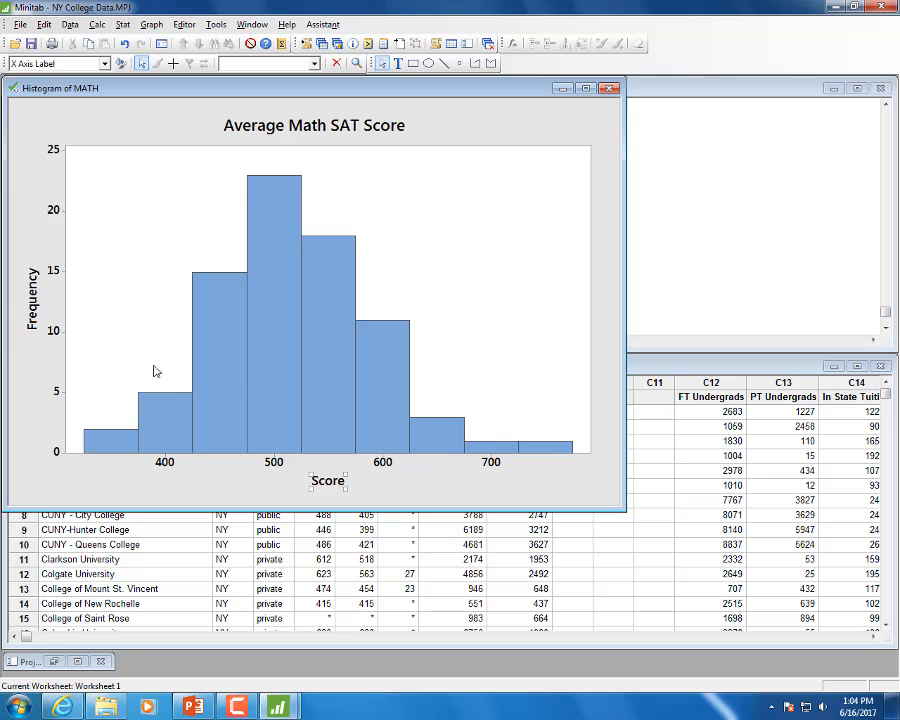
pyautogui.click(33, 300)
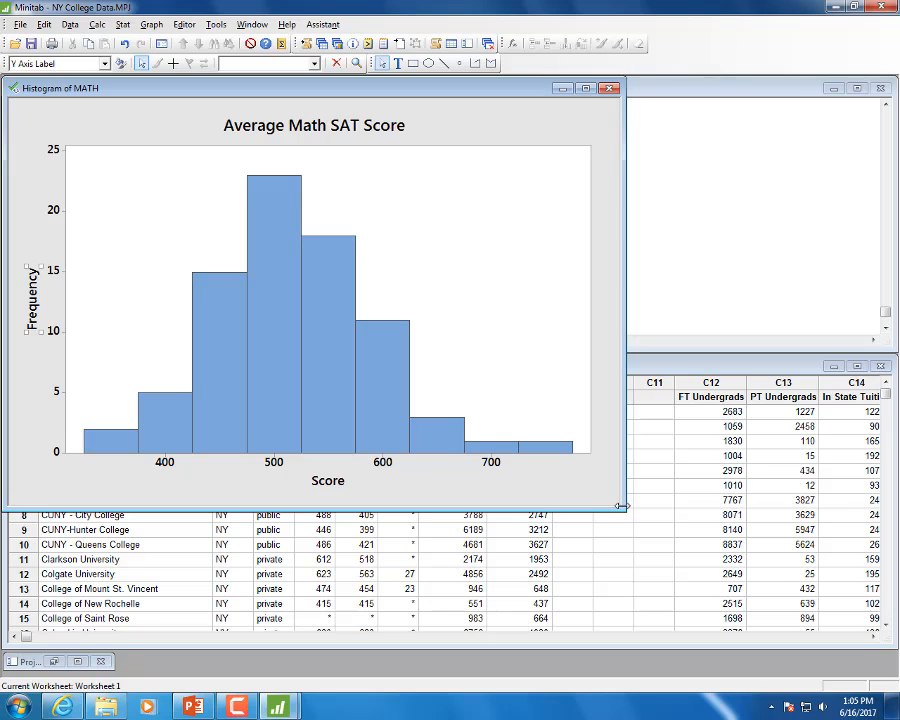
# - Bin the histogram's X scale by cutpoints at positions 400, 450 and 500, accept the extended bins, and minimize the graph
pyautogui.rightClick(274, 467)
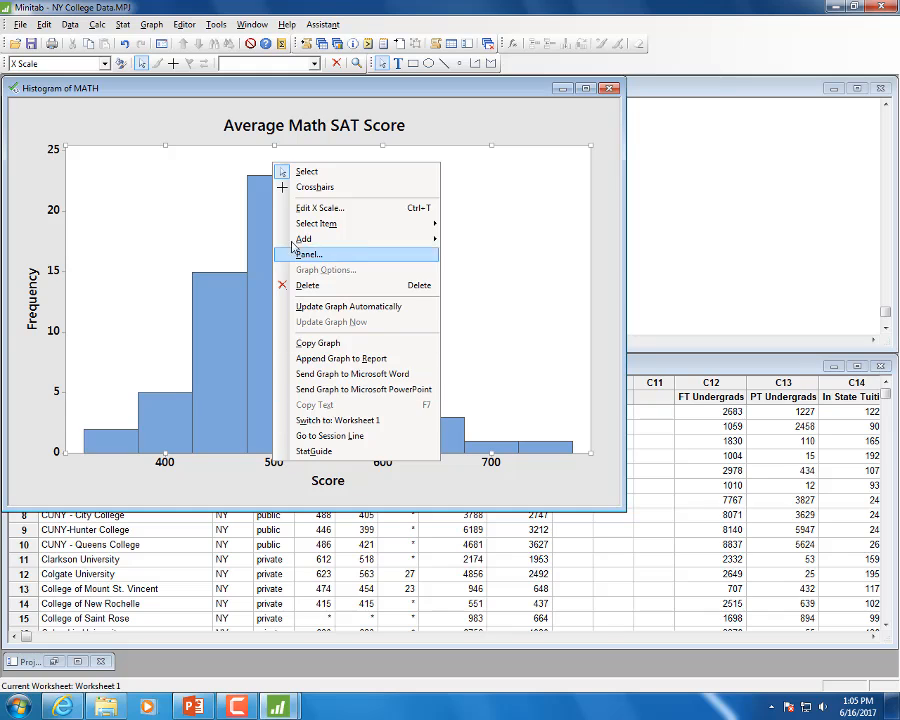
pyautogui.click(307, 209)
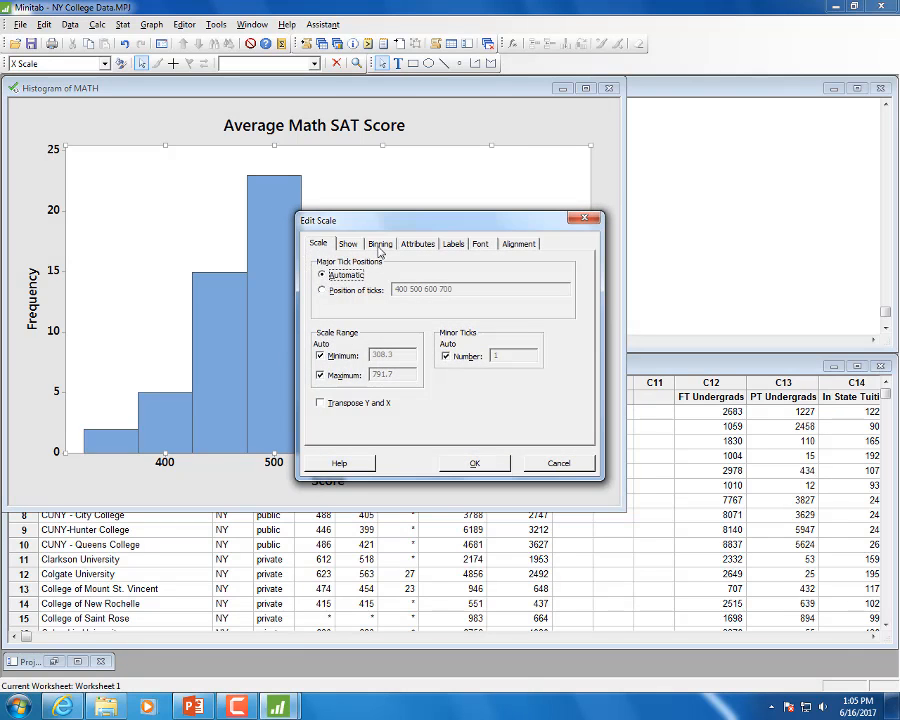
pyautogui.click(379, 245)
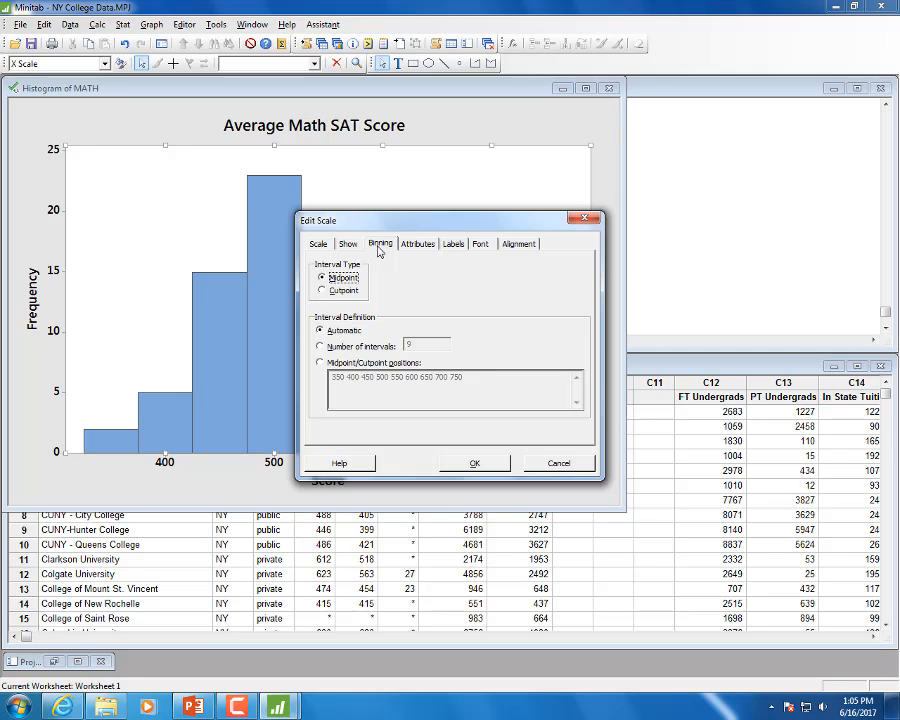
pyautogui.click(321, 290)
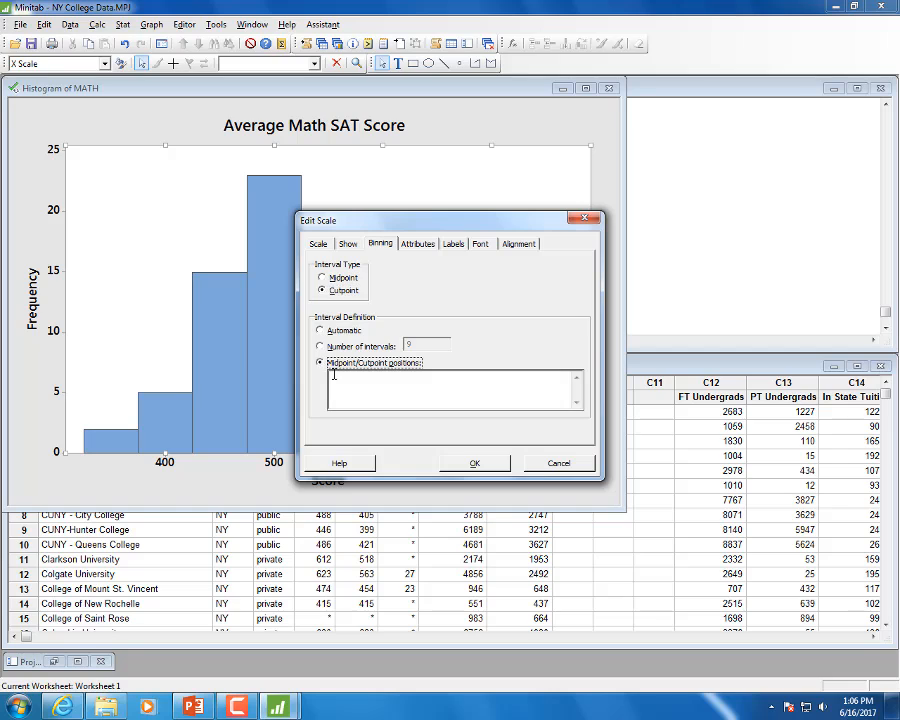
pyautogui.click(320, 362)
pyautogui.write('400')
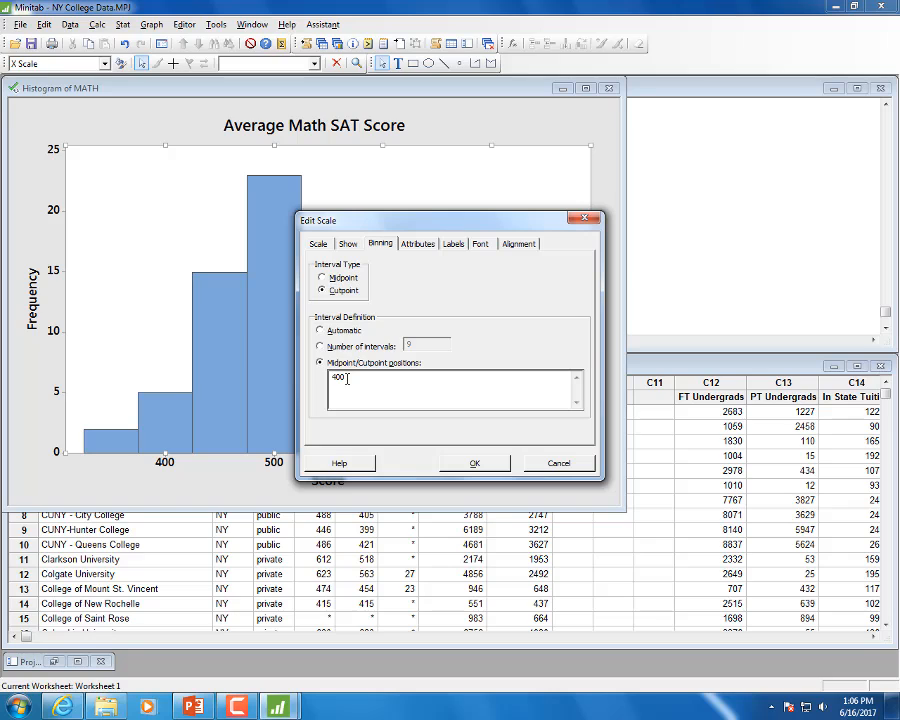
pyautogui.write('450 500')
pyautogui.click(477, 465)
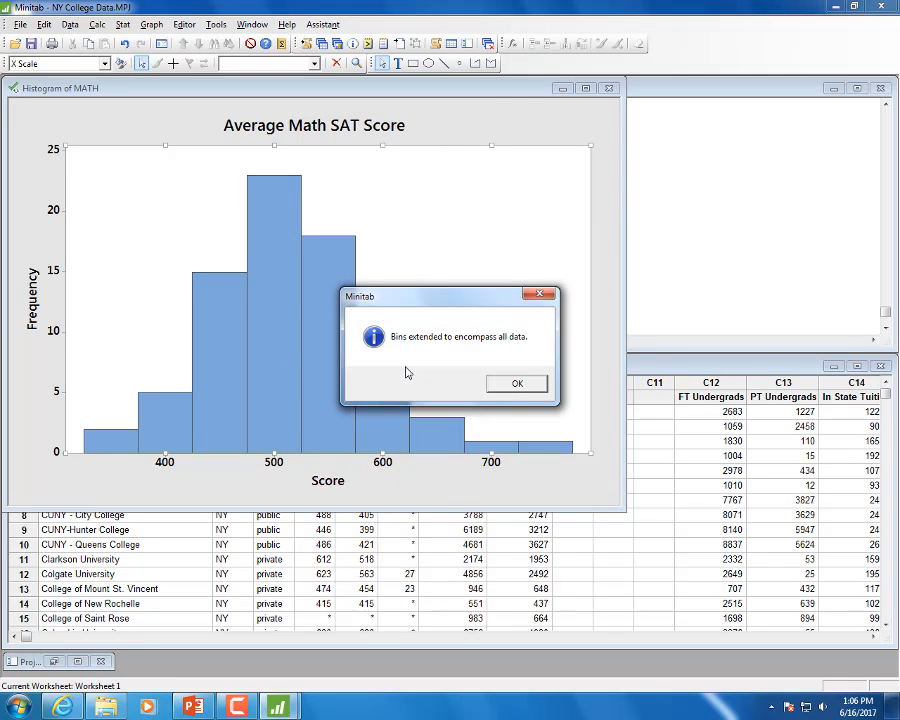
pyautogui.click(516, 384)
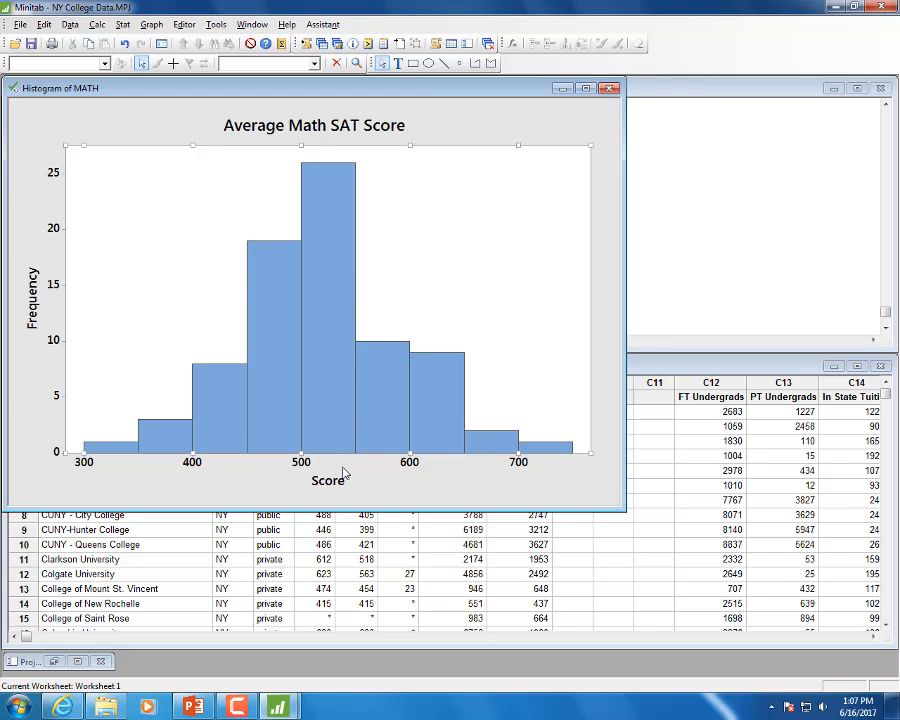
pyautogui.moveTo(197, 709)
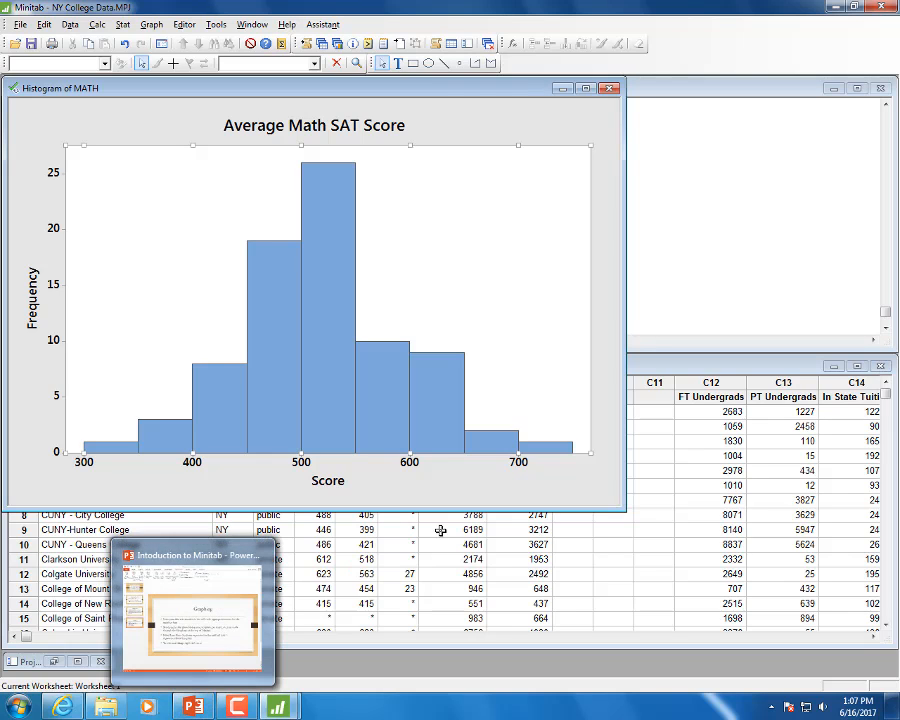
pyautogui.click(562, 89)
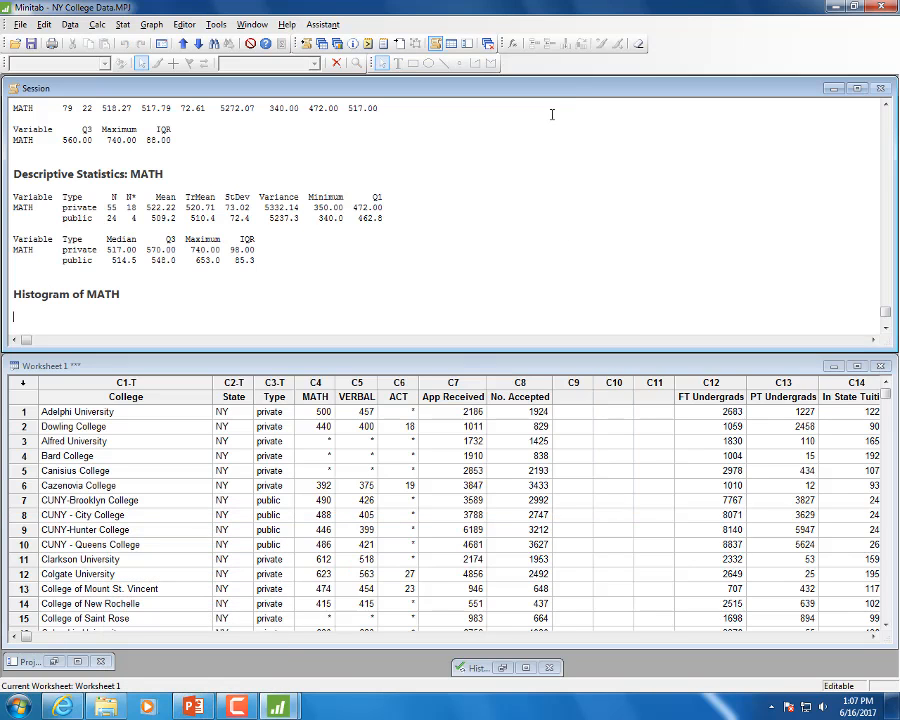
# - Create a One Y, With Groups boxplot of MATH using Type as the categorical grouping variable
pyautogui.click(153, 27)
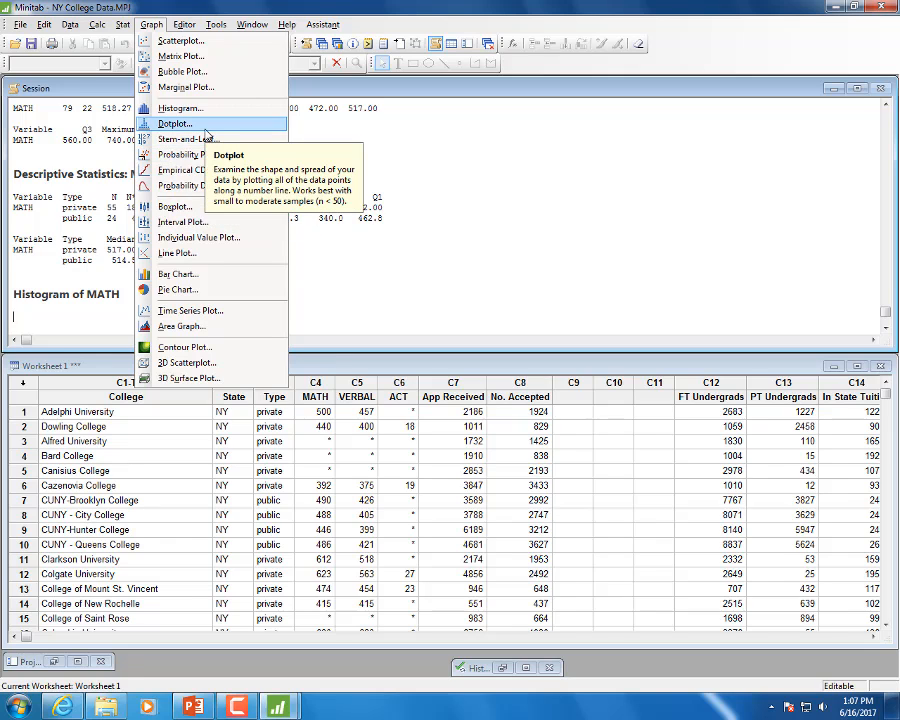
pyautogui.click(180, 207)
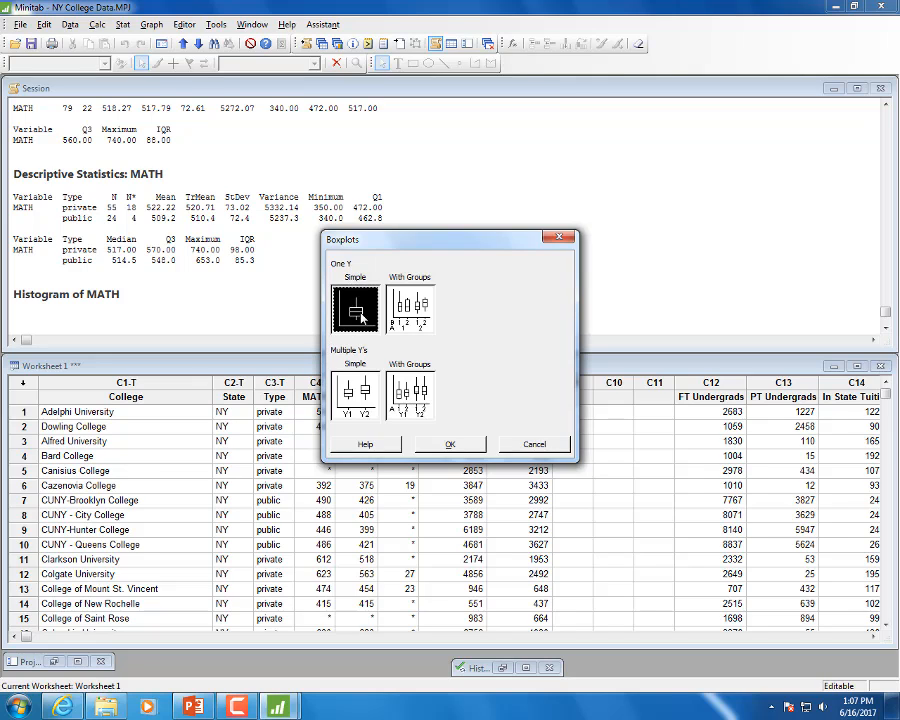
pyautogui.click(414, 314)
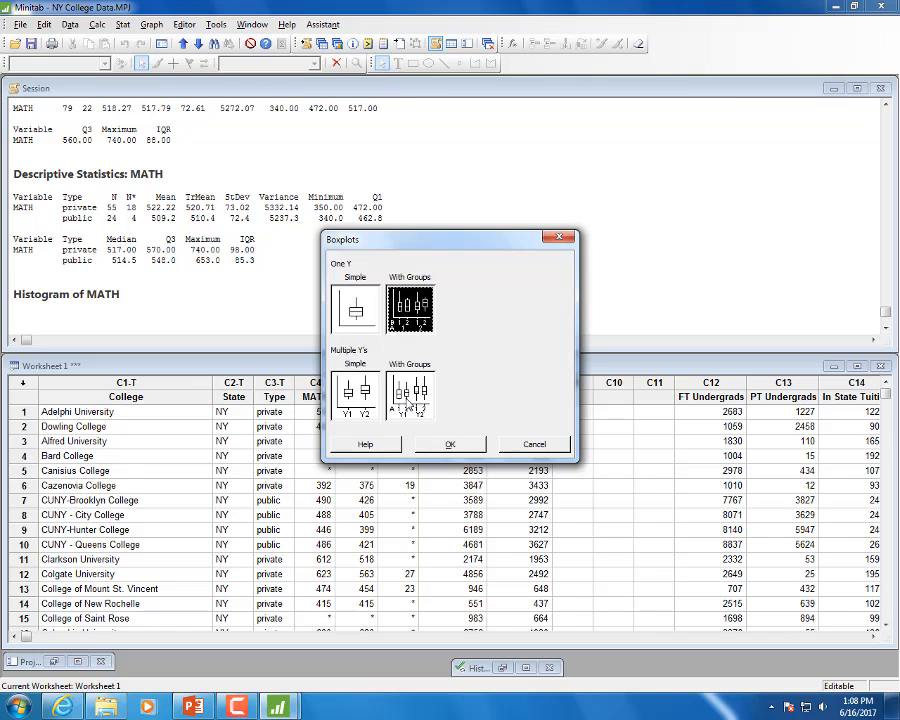
pyautogui.click(450, 444)
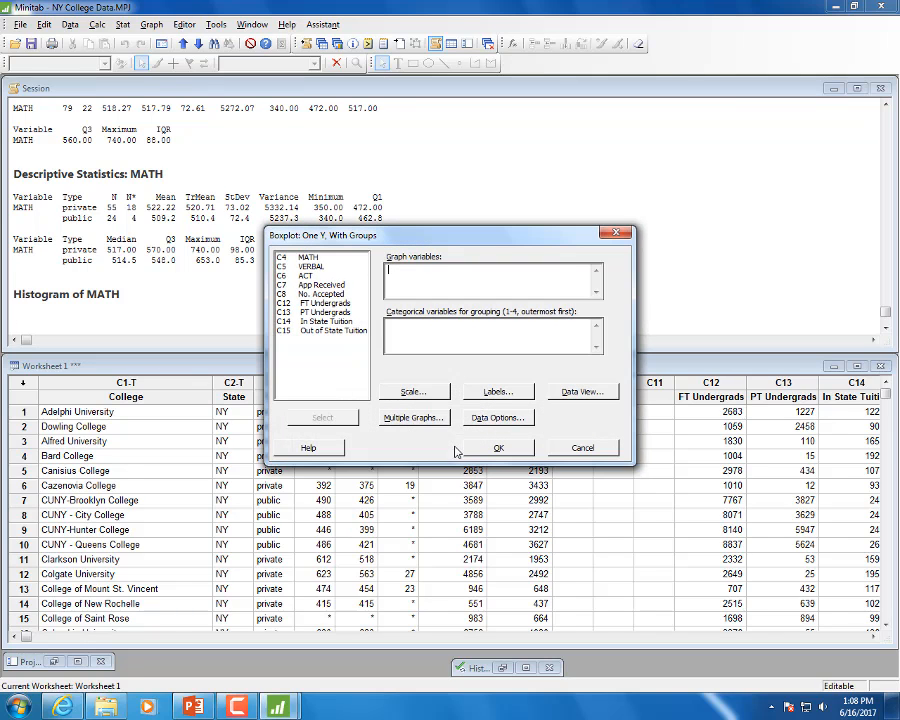
pyautogui.doubleClick(315, 258)
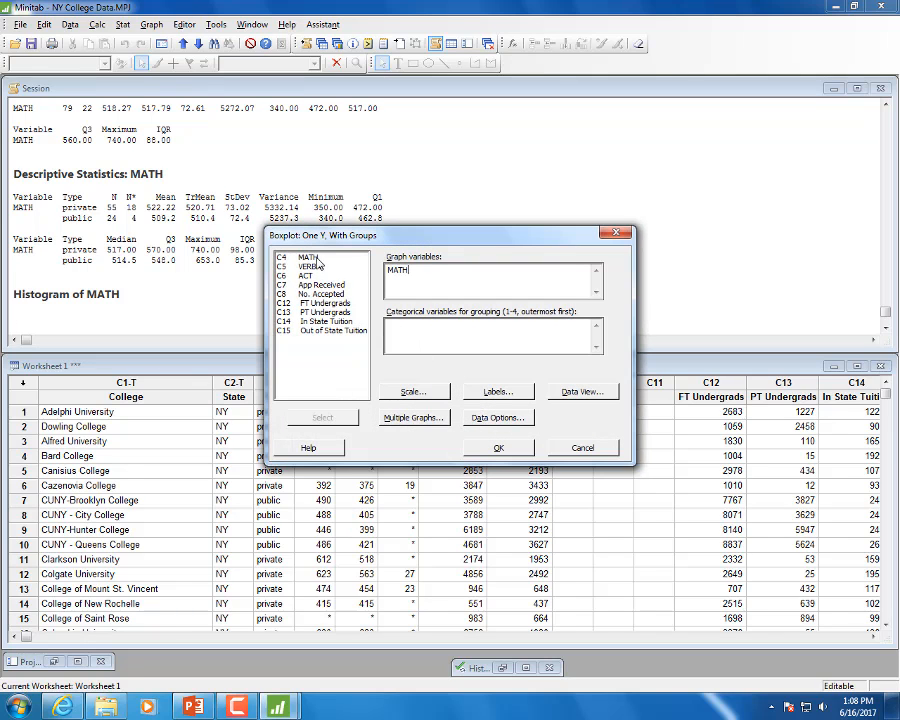
pyautogui.click(410, 327)
pyautogui.doubleClick(308, 276)
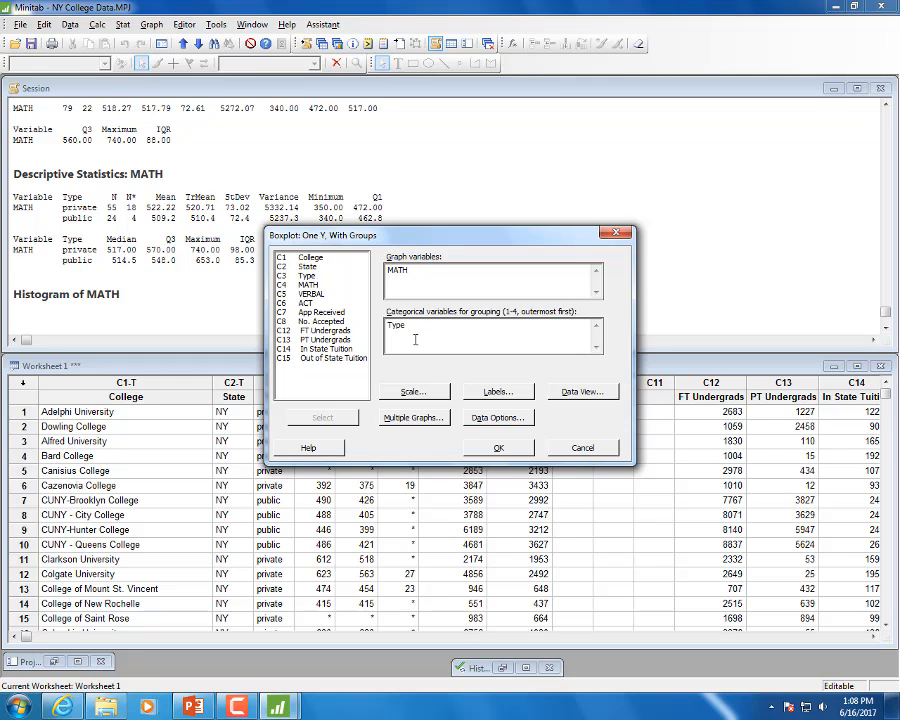
pyautogui.click(497, 450)
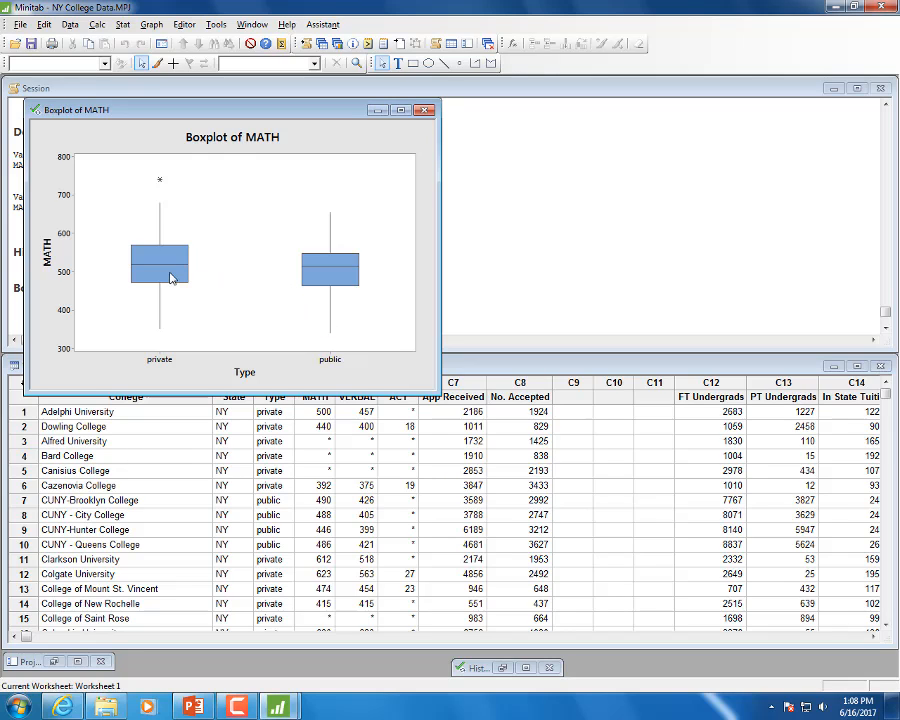
# - Discard the MATH boxplot without saving and recreate it grouped by Type with the value and category scales transposed
pyautogui.click(424, 110)
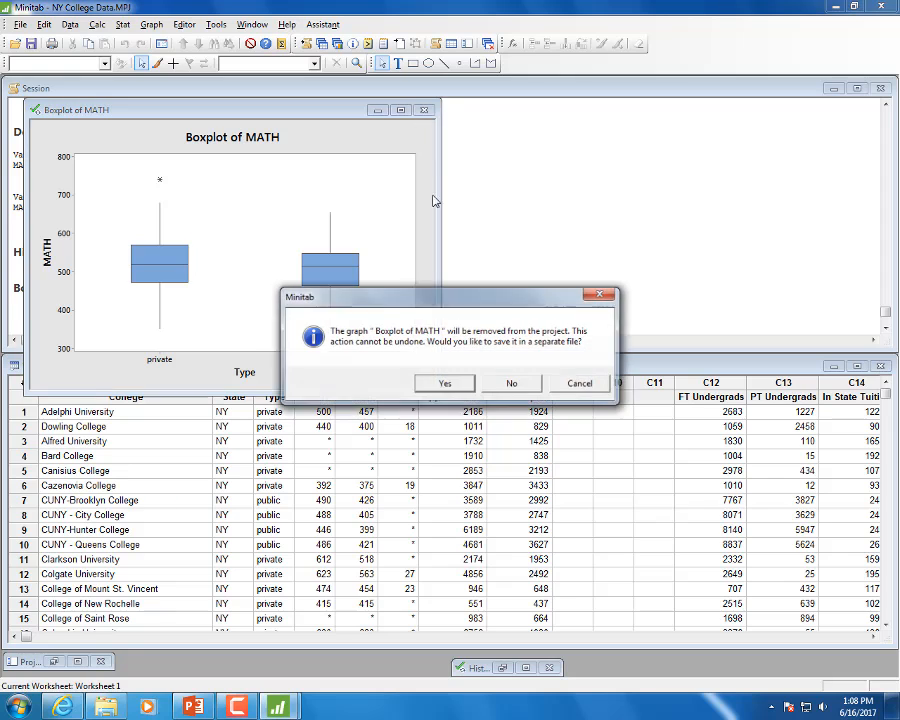
pyautogui.click(513, 384)
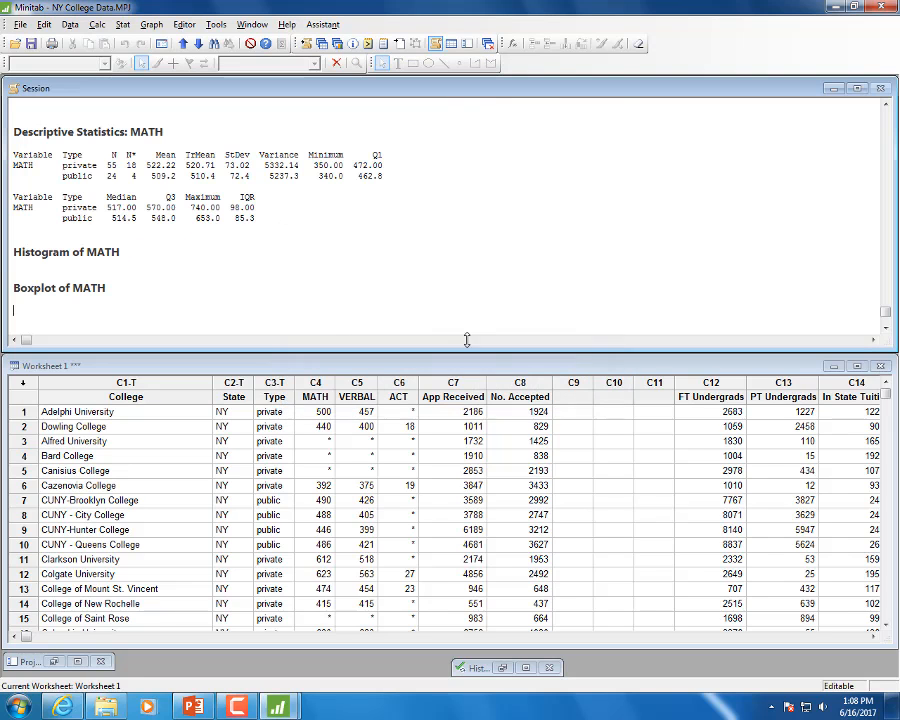
pyautogui.click(152, 26)
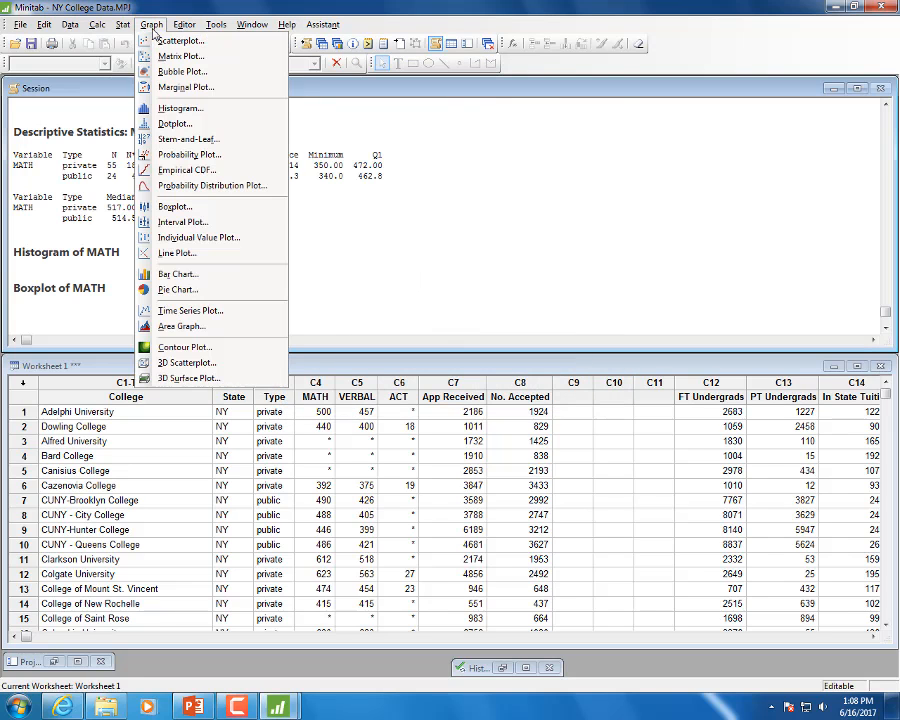
pyautogui.click(170, 206)
pyautogui.click(412, 306)
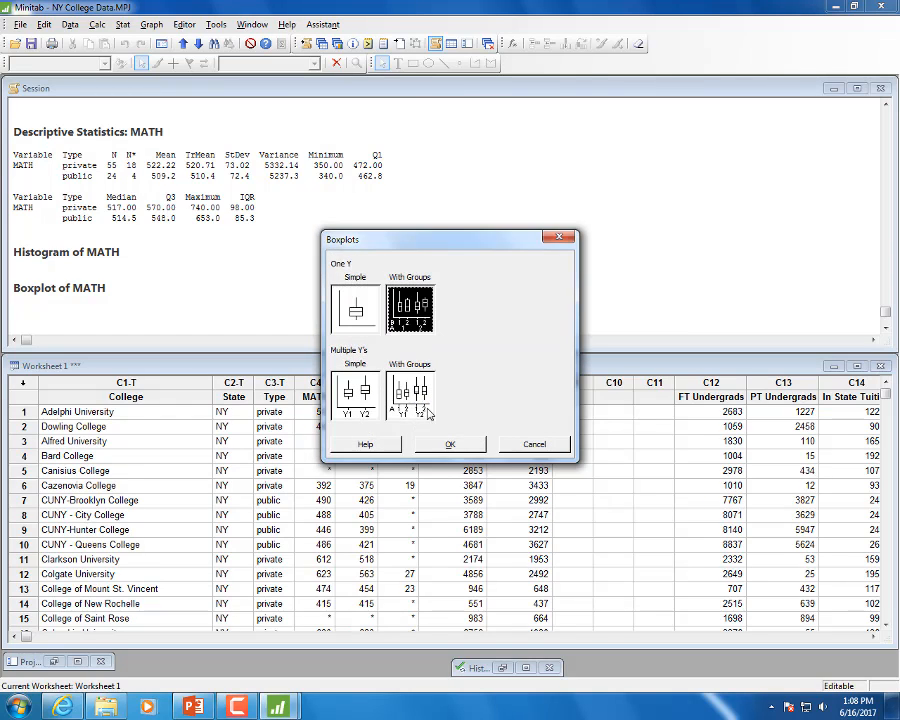
pyautogui.click(449, 446)
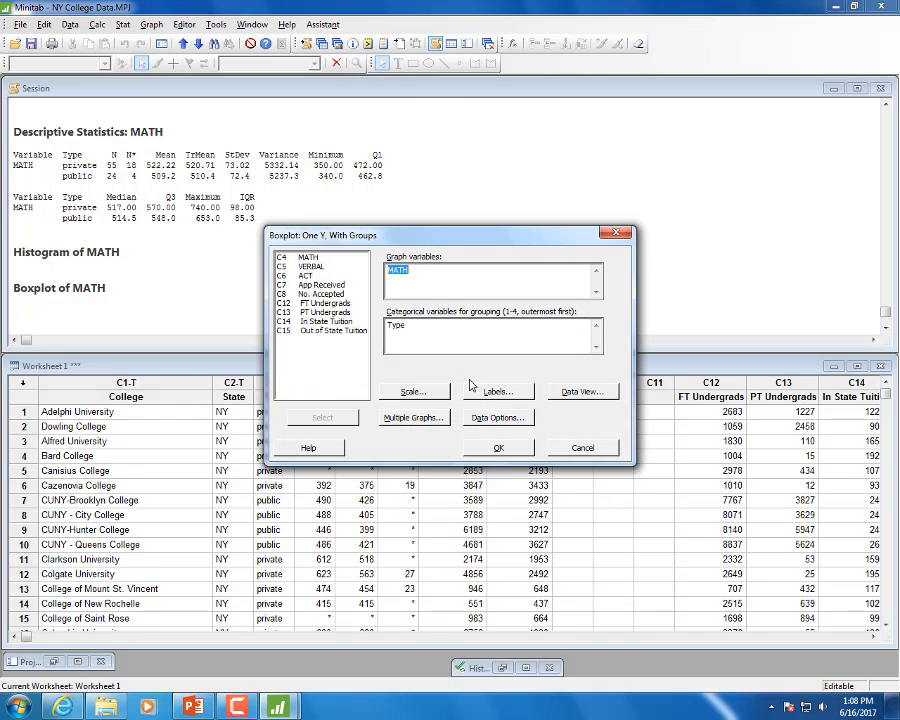
pyautogui.click(416, 391)
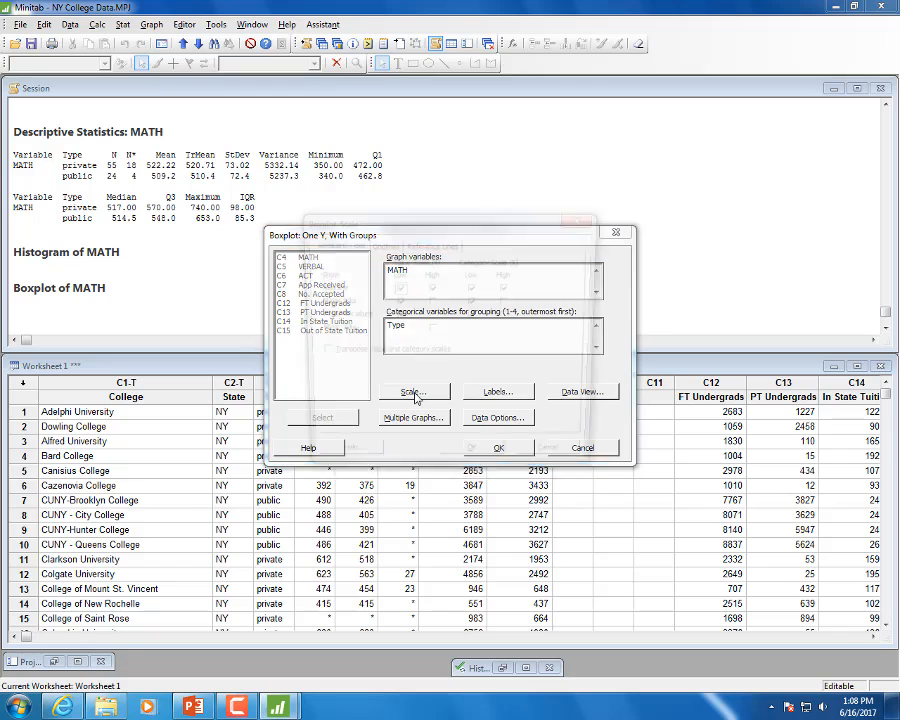
pyautogui.click(318, 353)
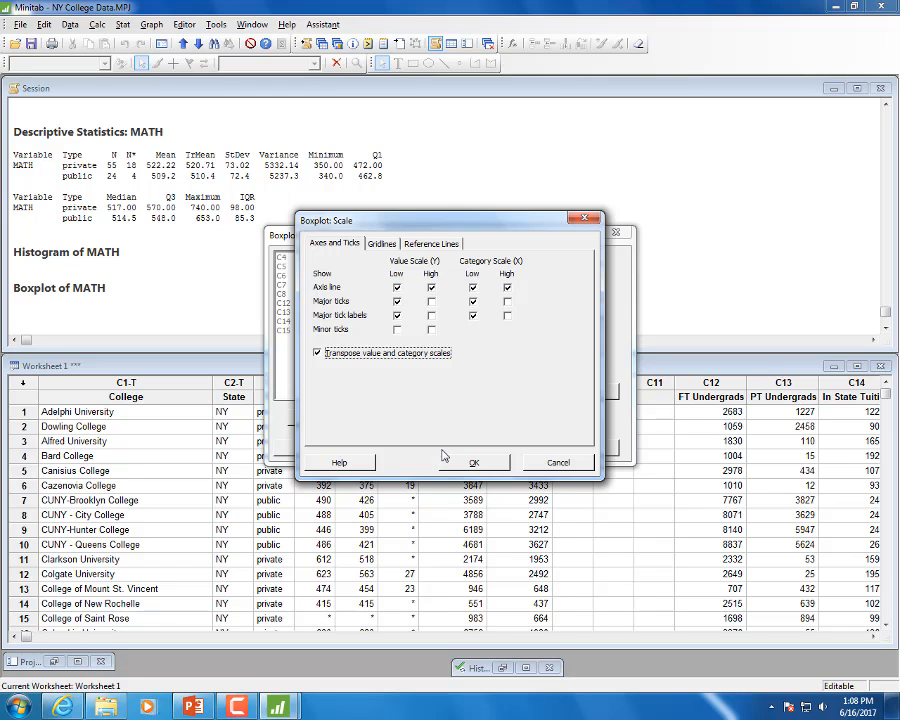
pyautogui.click(473, 465)
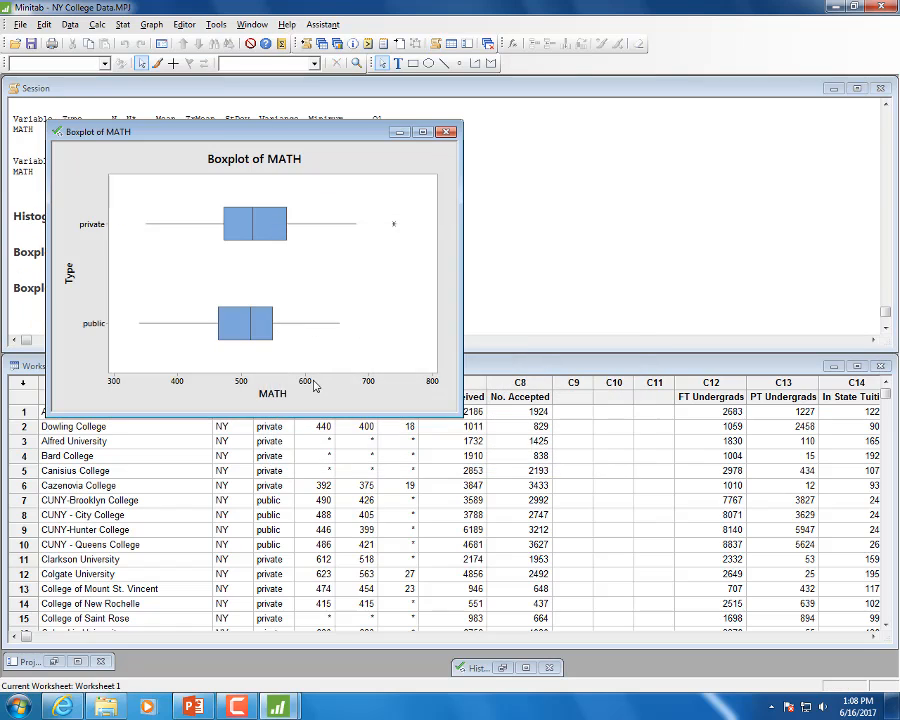
# - Enlarge the transposed MATH boxplot, compare the private and public distributions, and minimize the graph
pyautogui.moveTo(457, 416); pyautogui.dragTo(763, 577)
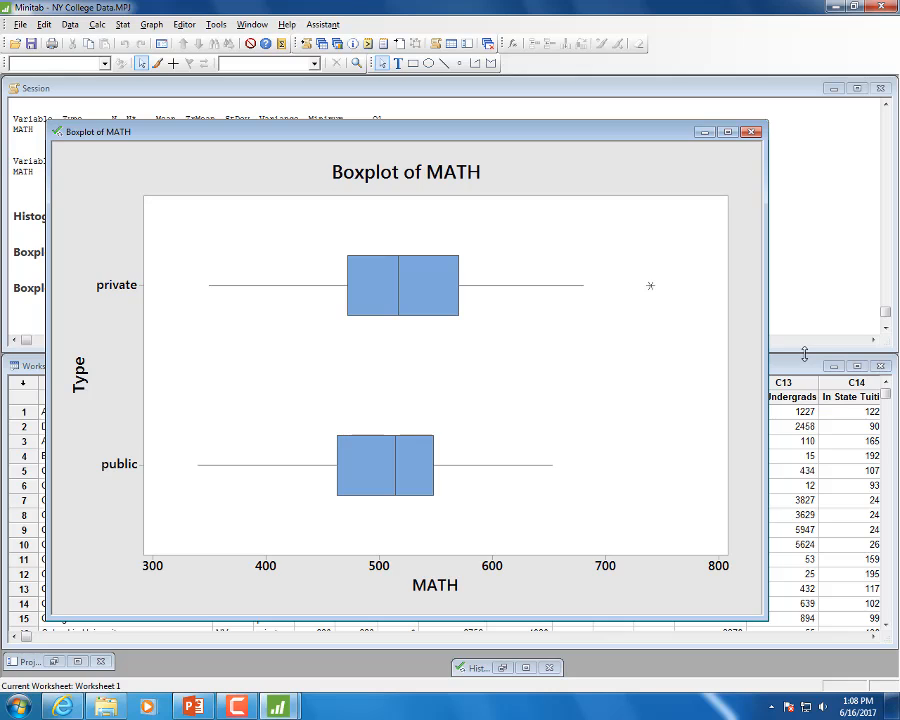
pyautogui.click(652, 264)
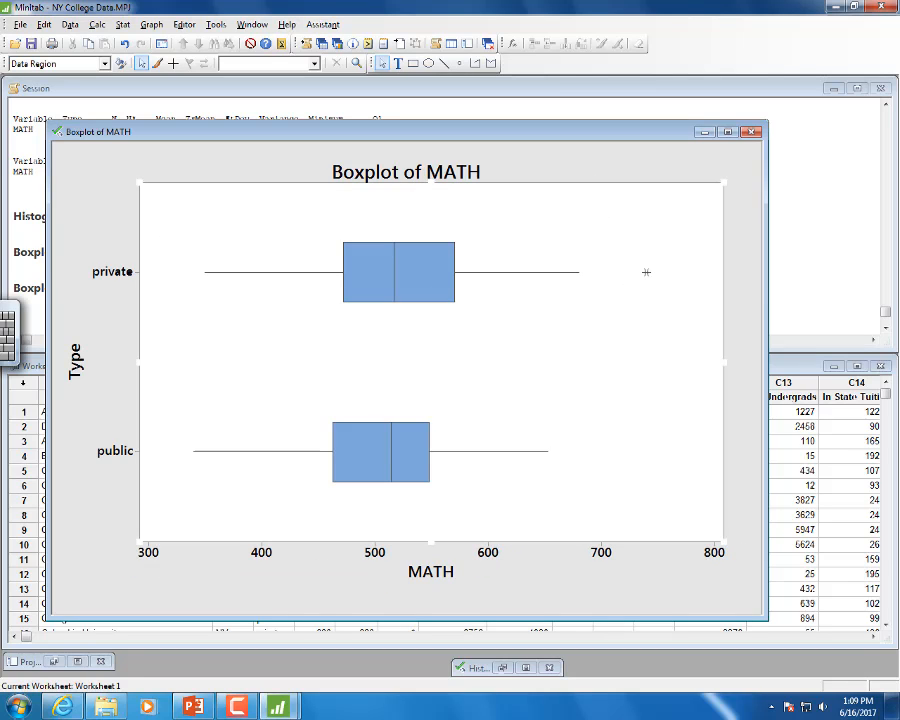
pyautogui.moveTo(646, 272)
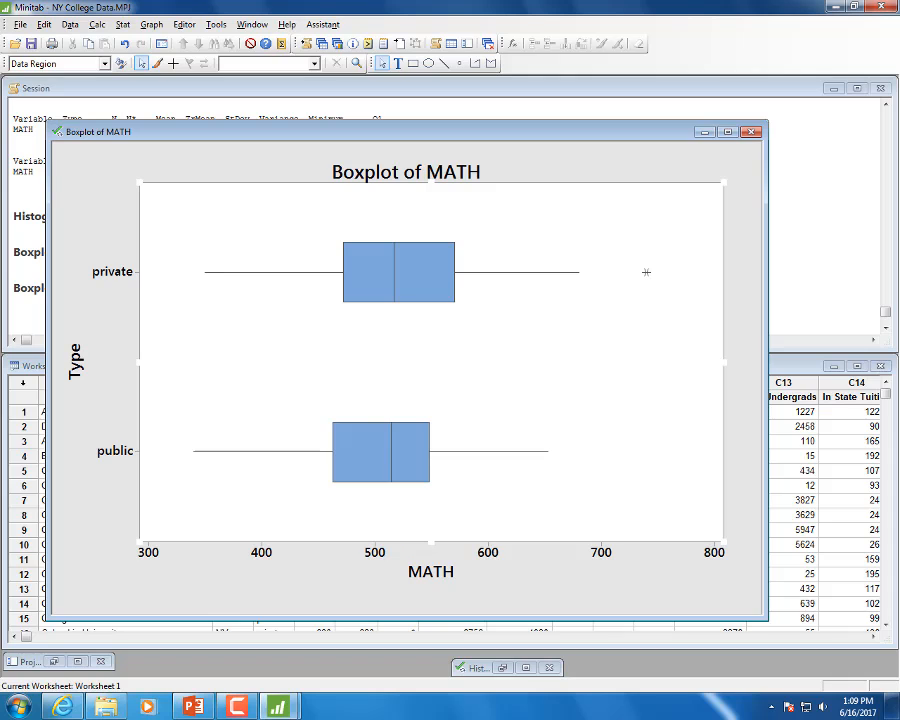
pyautogui.moveTo(441, 296)
pyautogui.click(704, 132)
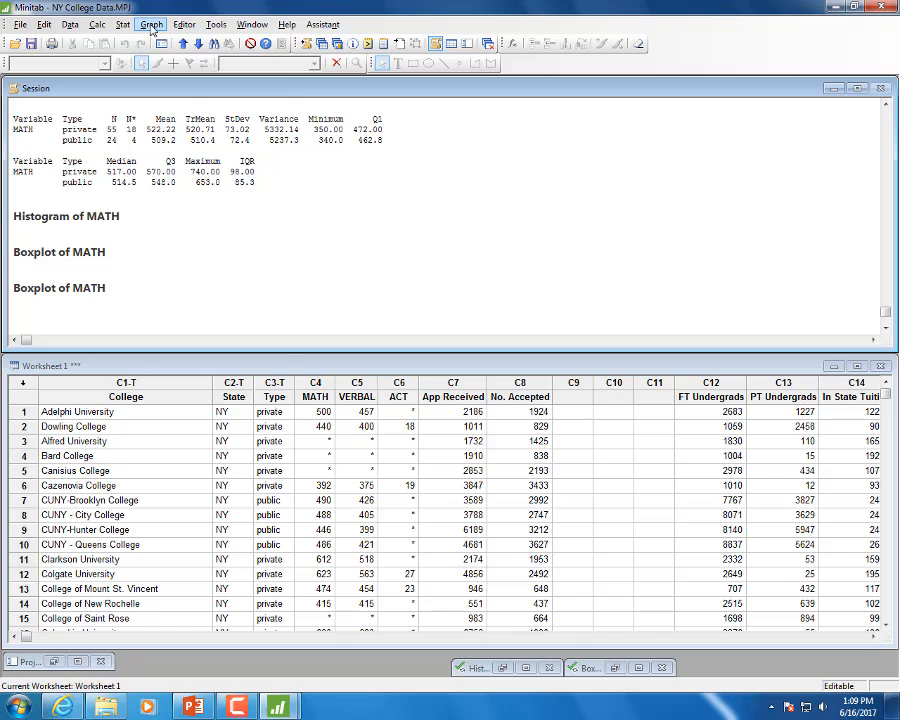
# - Set up a pie chart of unique value counts for Type, keep the default slice options, and open its label settings
pyautogui.click(152, 27)
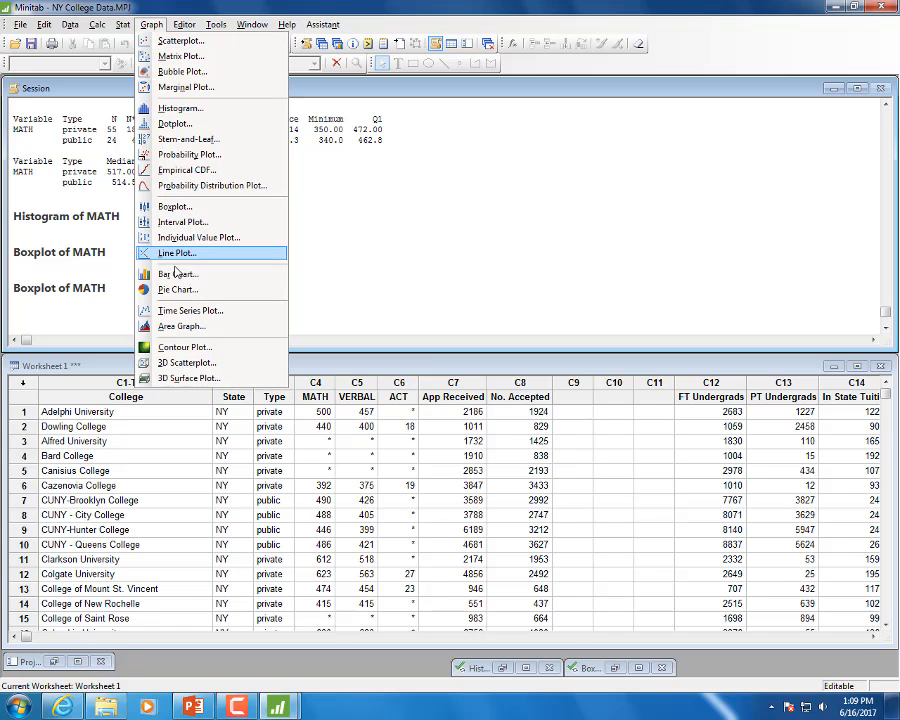
pyautogui.click(177, 289)
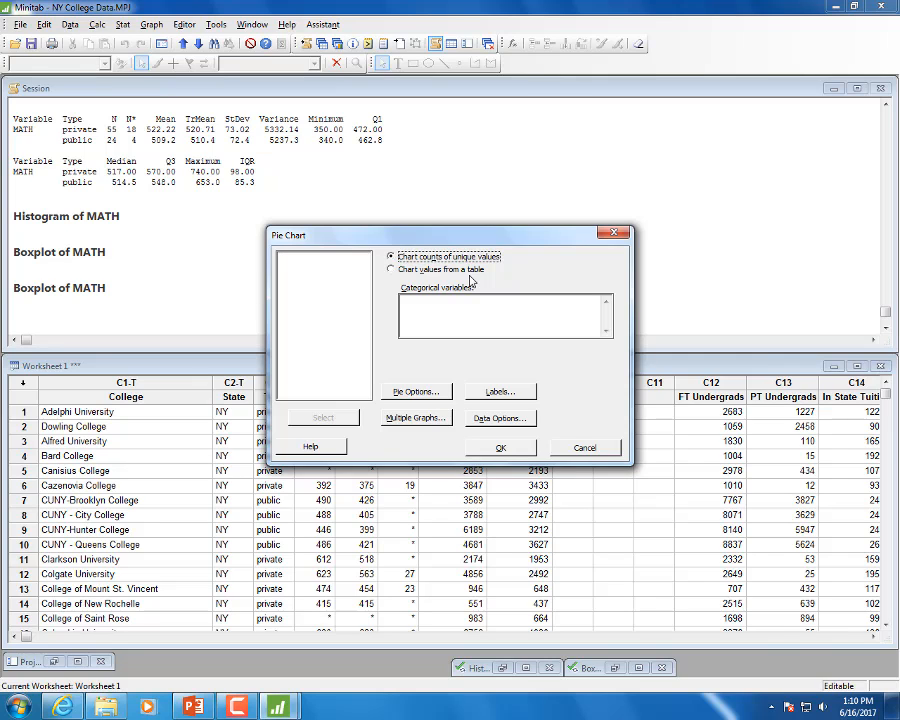
pyautogui.click(413, 301)
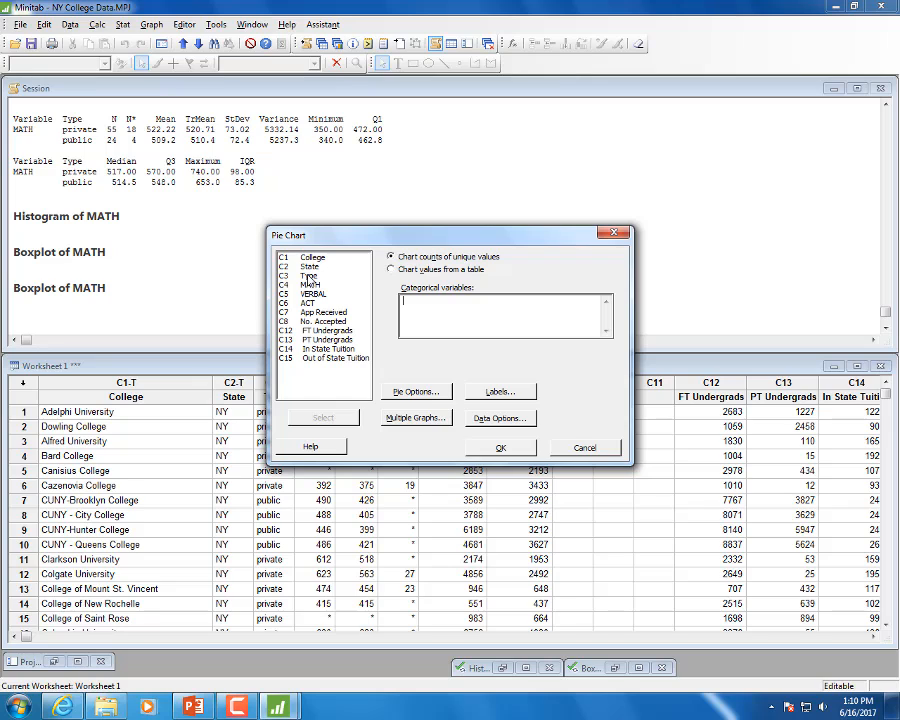
pyautogui.doubleClick(309, 276)
pyautogui.click(438, 395)
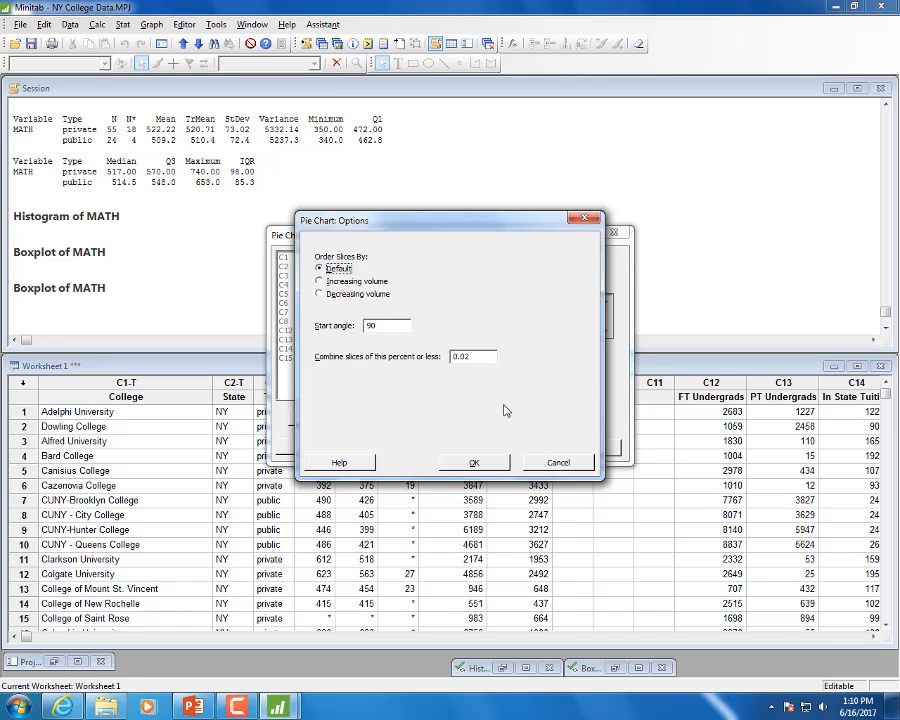
pyautogui.click(476, 463)
pyautogui.click(500, 446)
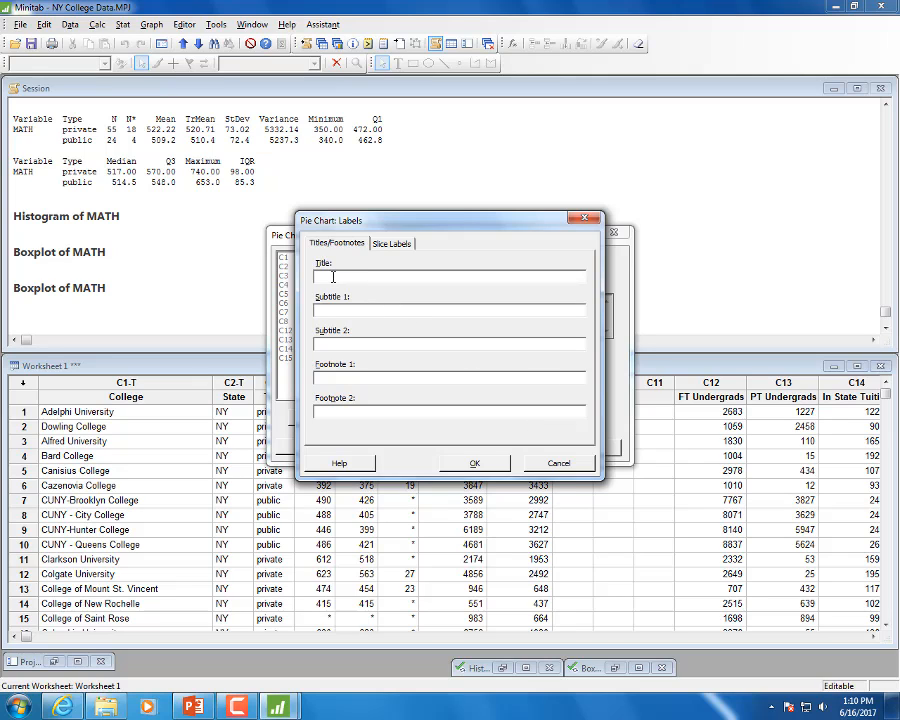
pyautogui.write('Public Versus')
pyautogui.press('BackSpace')
pyautogui.press('BackSpace')
pyautogui.press('BackSpace')
pyautogui.press('BackSpace')
pyautogui.press('BackSpace')
pyautogui.press('BackSpace')
pyautogui.press('BackSpace')
pyautogui.press('BackSpace')
pyautogui.press('BackSpace')
pyautogui.press('BackSpace')
pyautogui.press('BackSpace')
pyautogui.press('BackSpace')
pyautogui.press('BackSpace')
# - Title the pie chart "Number of Public and Private Schools" and create it with category name, frequency and percent slice labels connected by lines
pyautogui.write('Number of Public and Private School')
pyautogui.click(389, 244)
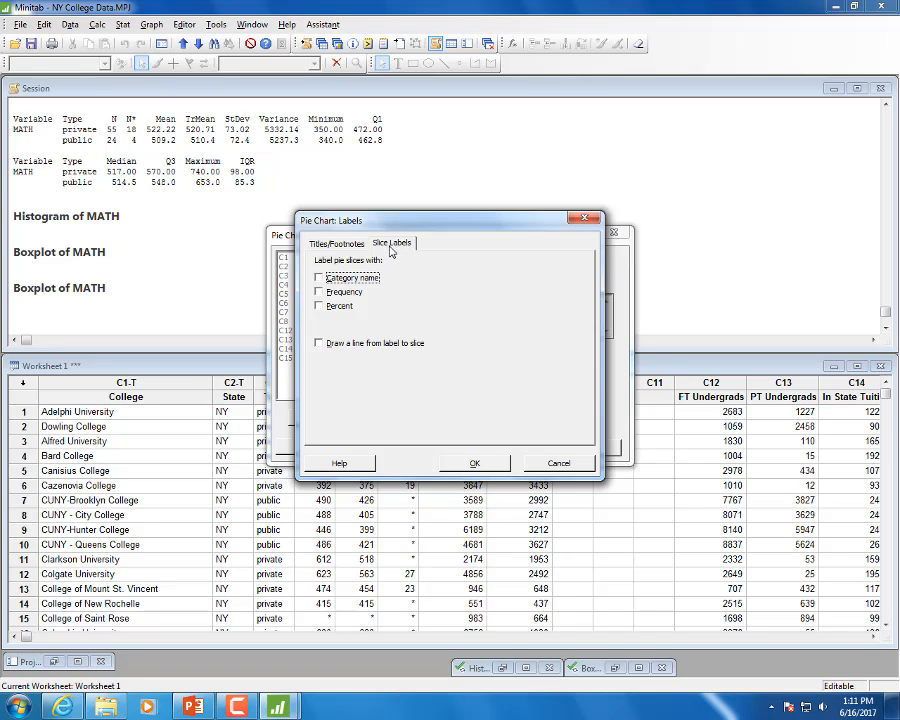
pyautogui.click(318, 291)
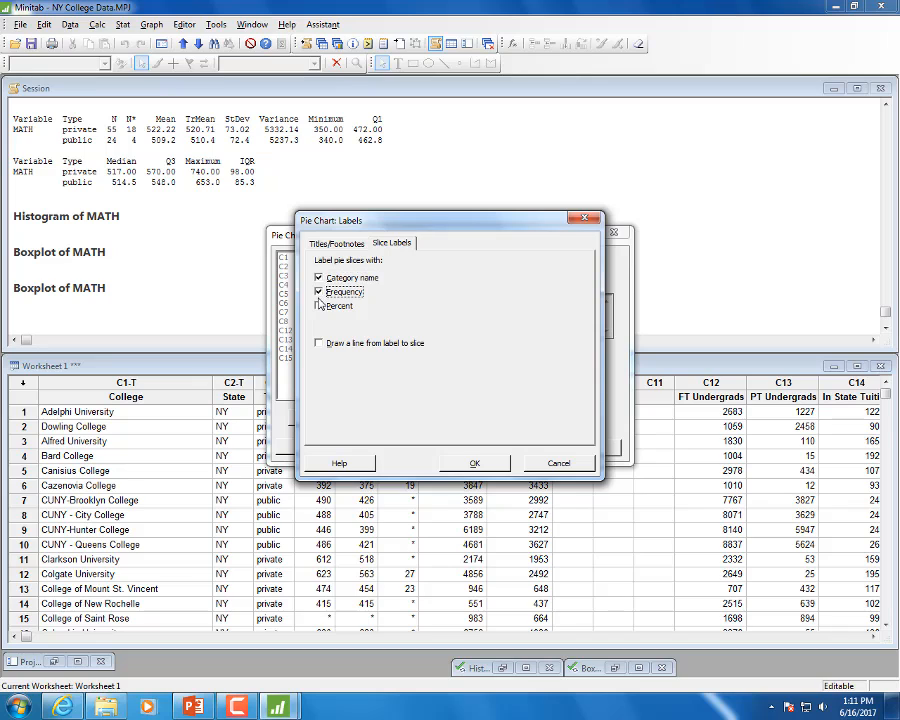
pyautogui.click(319, 307)
pyautogui.click(319, 344)
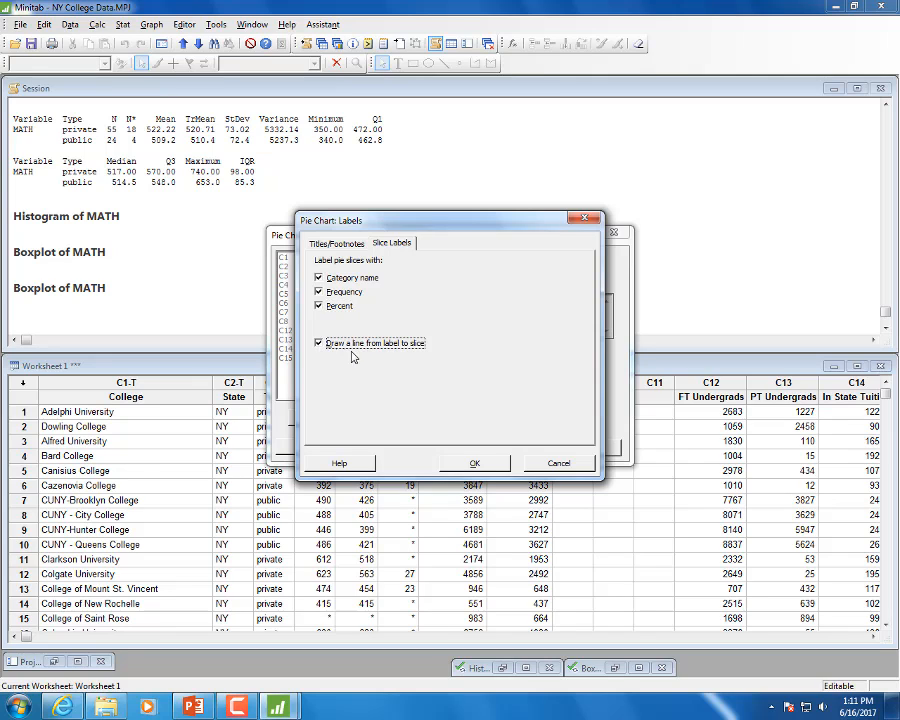
pyautogui.click(474, 463)
pyautogui.click(501, 448)
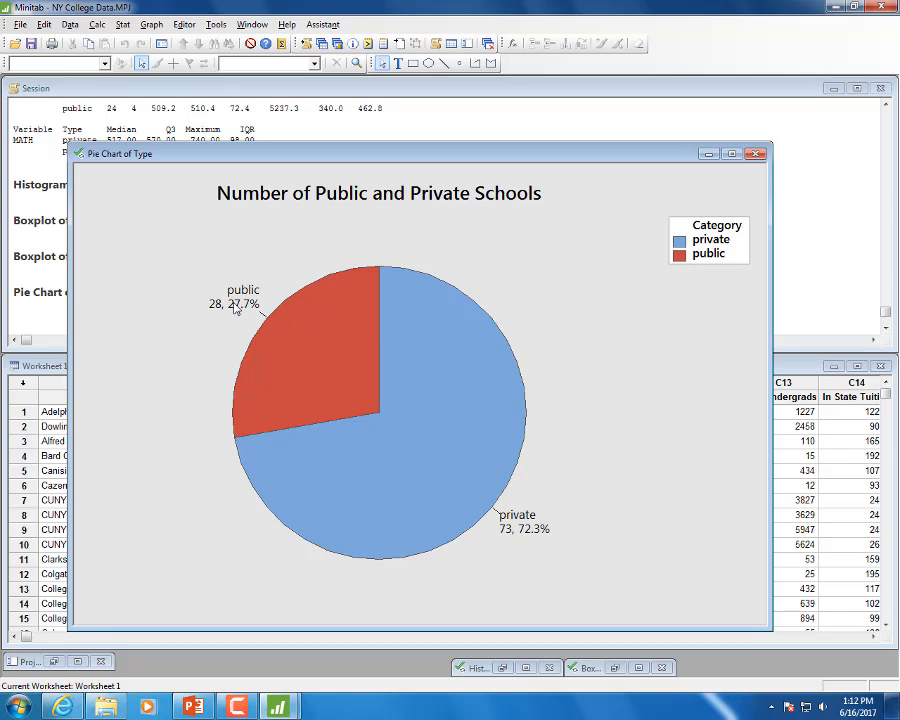
# - Minimize the pie chart and create a linear fitted line plot with No. Accepted as response and App Received as predictor
pyautogui.moveTo(355, 394)
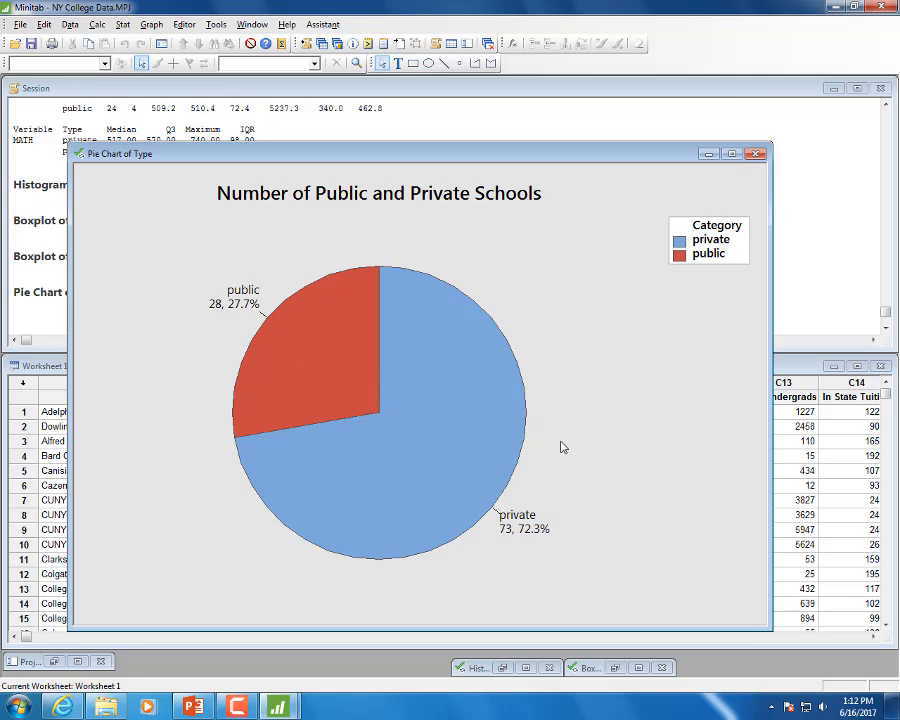
pyautogui.click(707, 155)
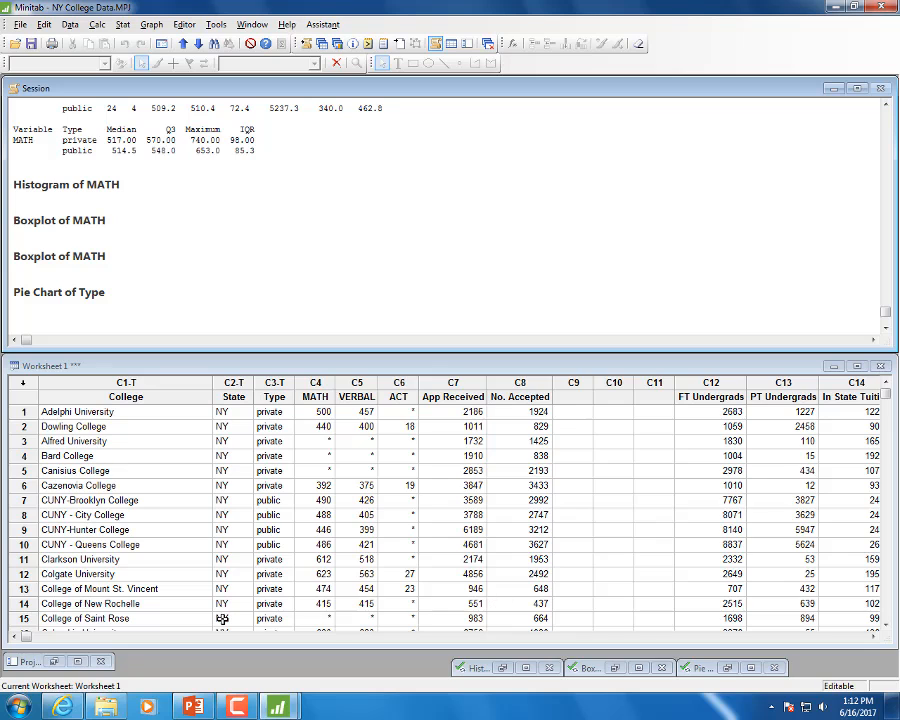
pyautogui.click(30, 638)
pyautogui.moveTo(30, 638); pyautogui.dragTo(73, 640)
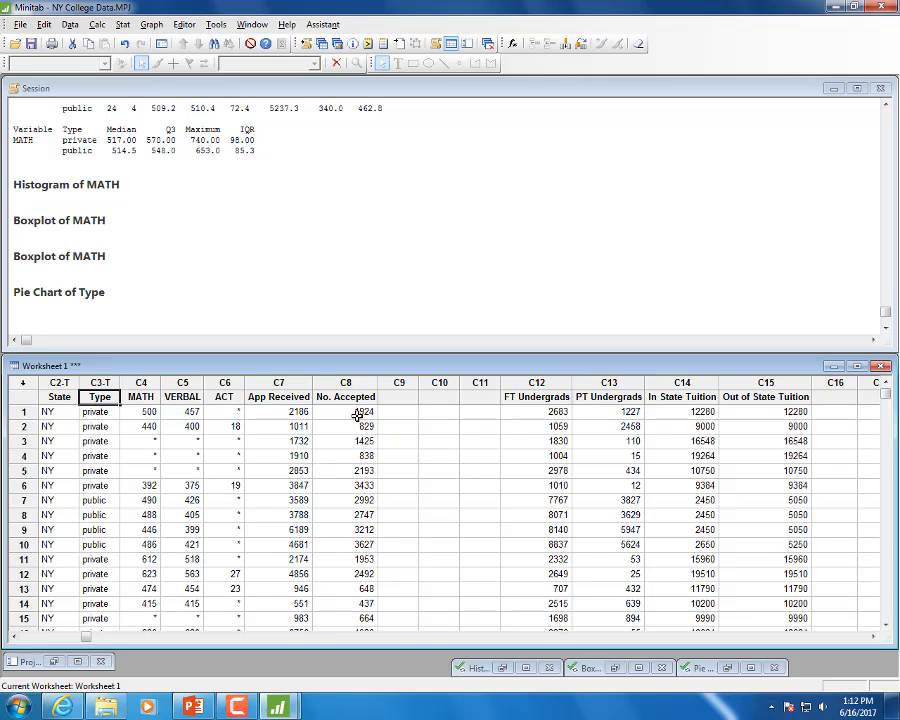
pyautogui.click(122, 25)
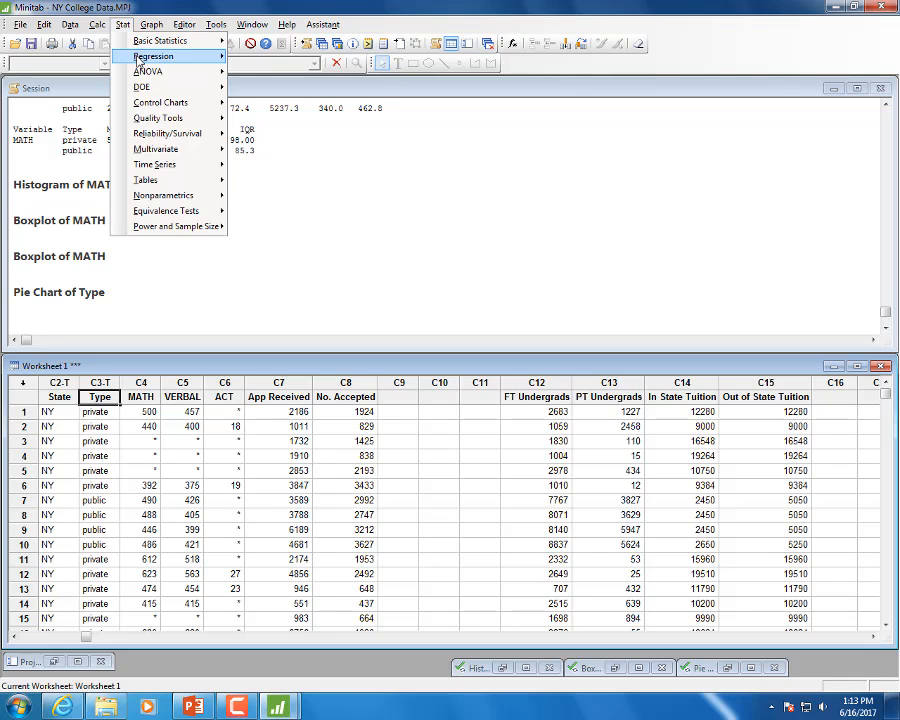
pyautogui.moveTo(140, 57)
pyautogui.click(396, 58)
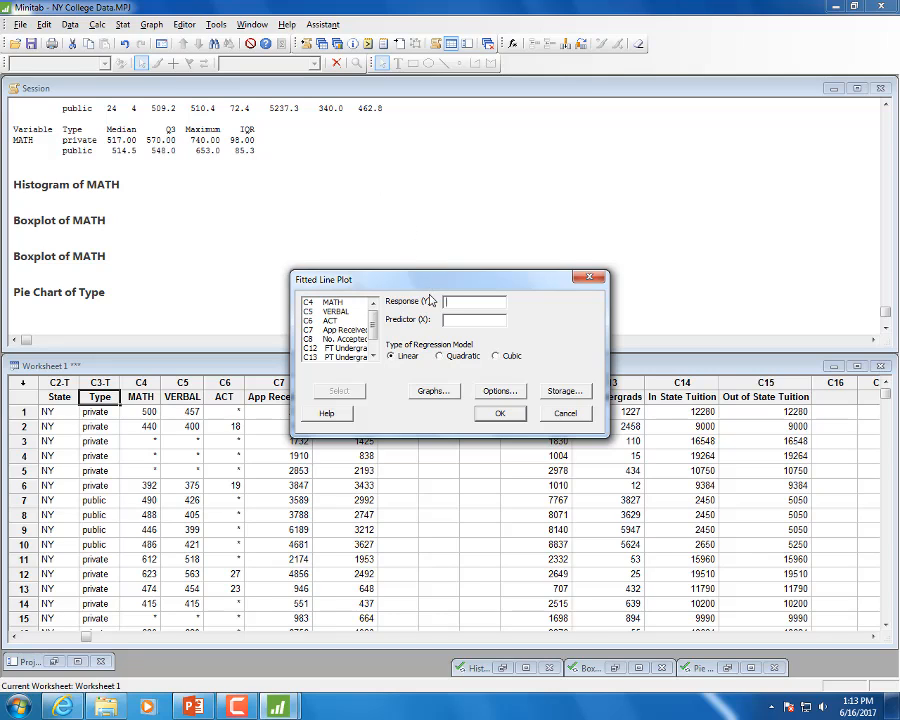
pyautogui.click(445, 320)
pyautogui.doubleClick(345, 330)
pyautogui.click(460, 306)
pyautogui.doubleClick(342, 339)
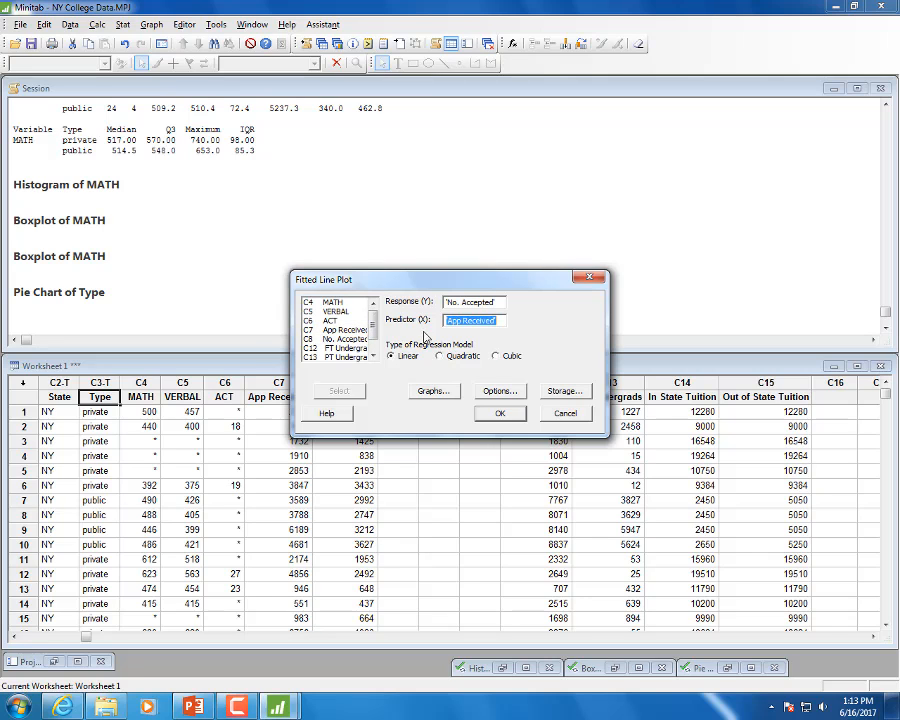
pyautogui.click(500, 412)
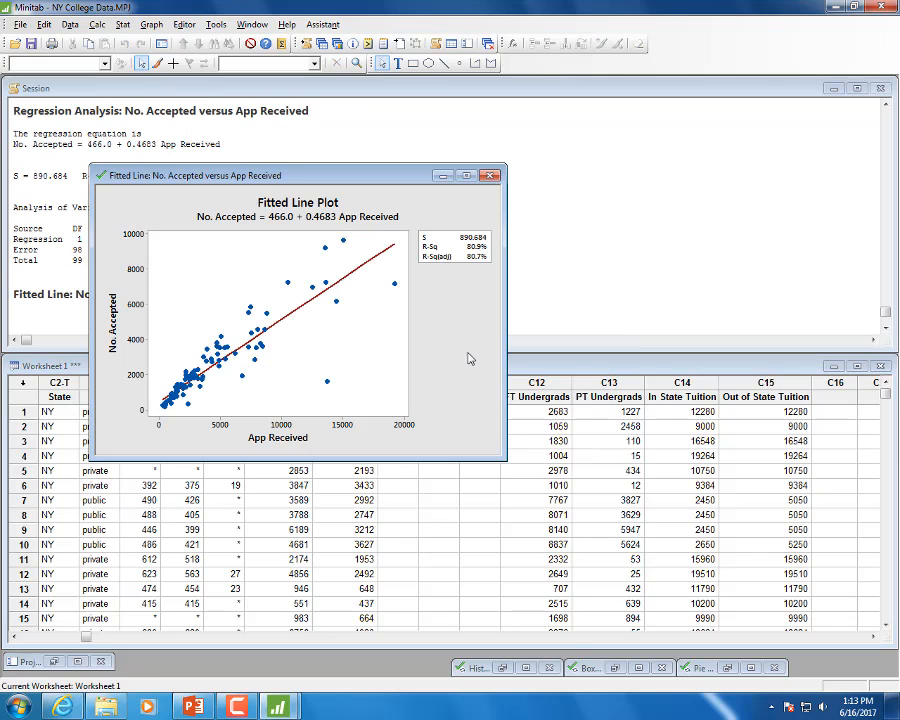
# - Enlarge the fitted line plot, try the equation subtitle inside the plot area, and return it beneath the title
pyautogui.moveTo(500, 454); pyautogui.dragTo(777, 640)
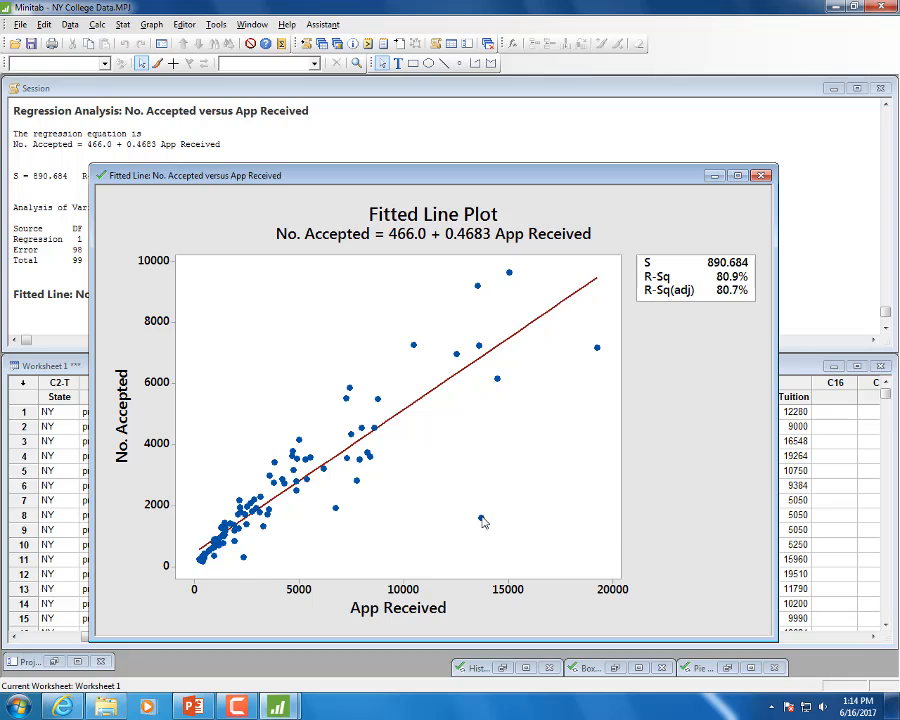
pyautogui.moveTo(482, 521)
pyautogui.click(325, 233)
pyautogui.moveTo(325, 233); pyautogui.dragTo(173, 285)
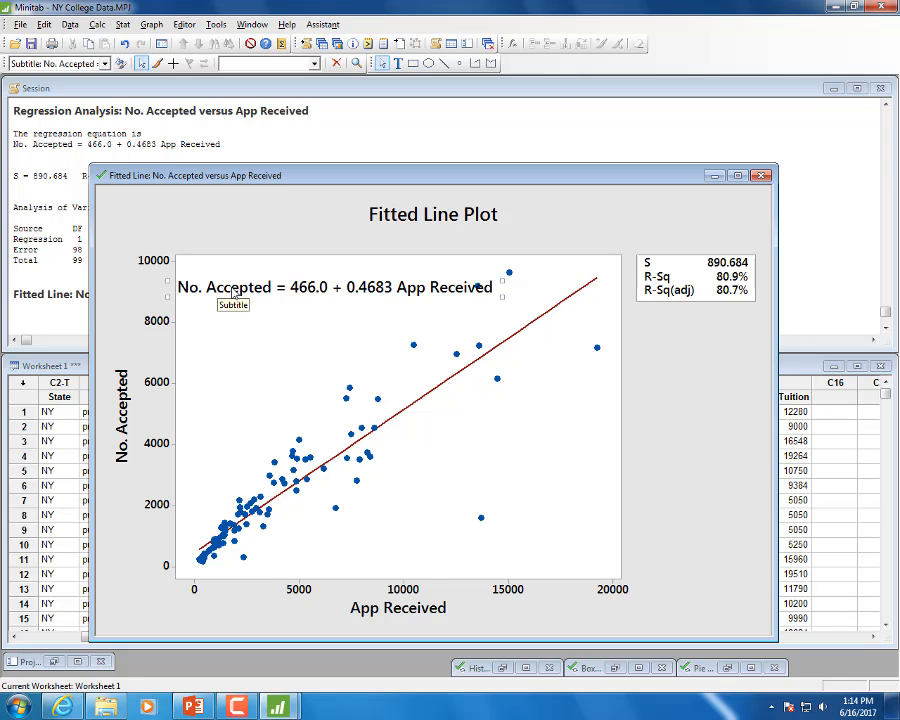
pyautogui.moveTo(233, 290); pyautogui.dragTo(331, 239)
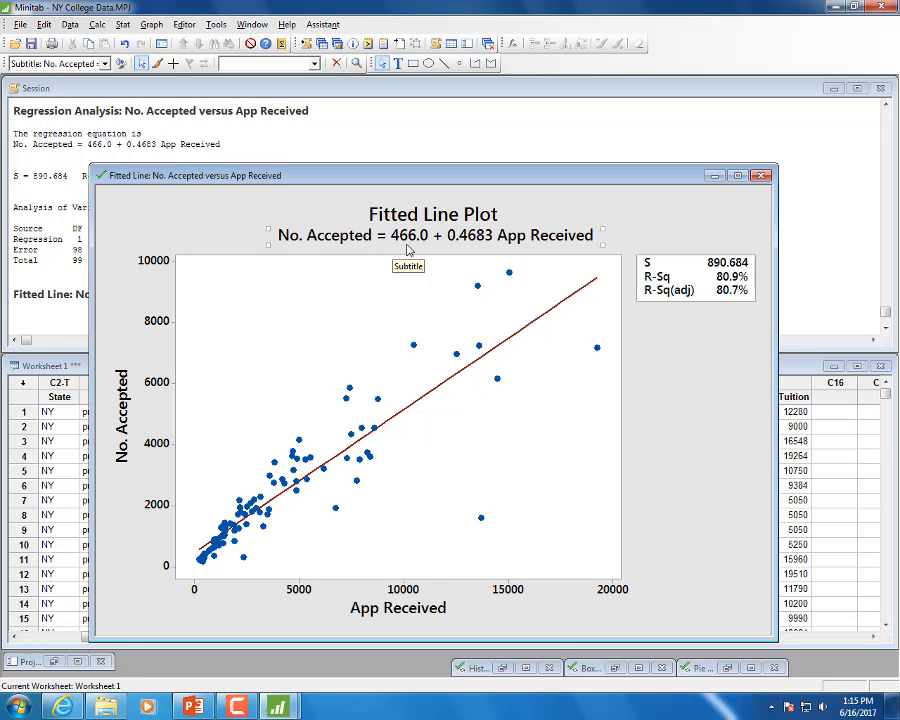
# - Look through the college worksheet rows down to the last records and back, comparing App Received and No. Accepted values
pyautogui.click(53, 458)
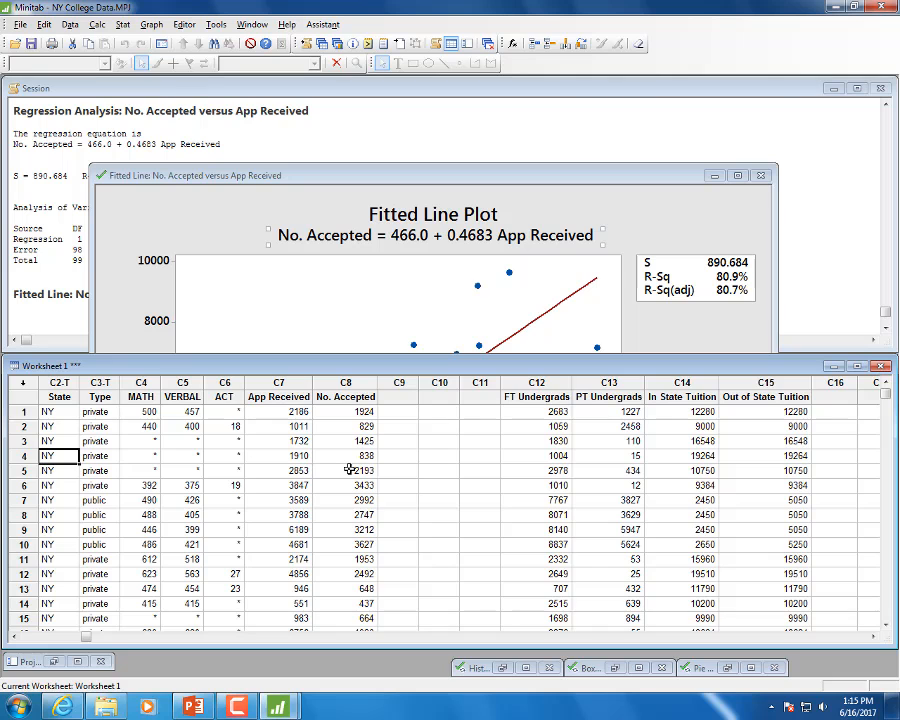
pyautogui.scroll(-7, 349, 469)
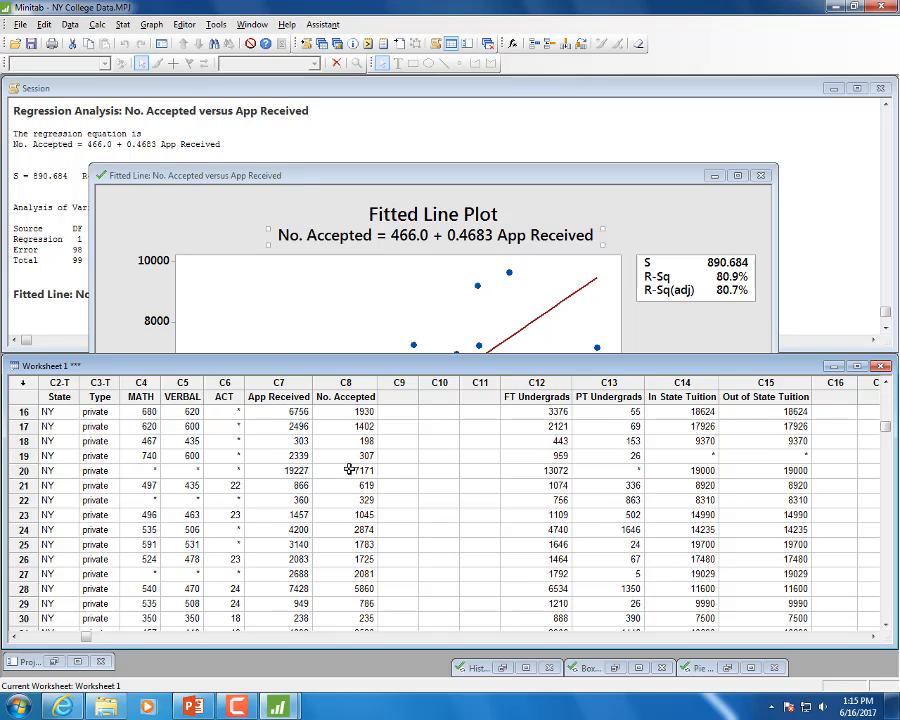
pyautogui.scroll(-8, 349, 469)
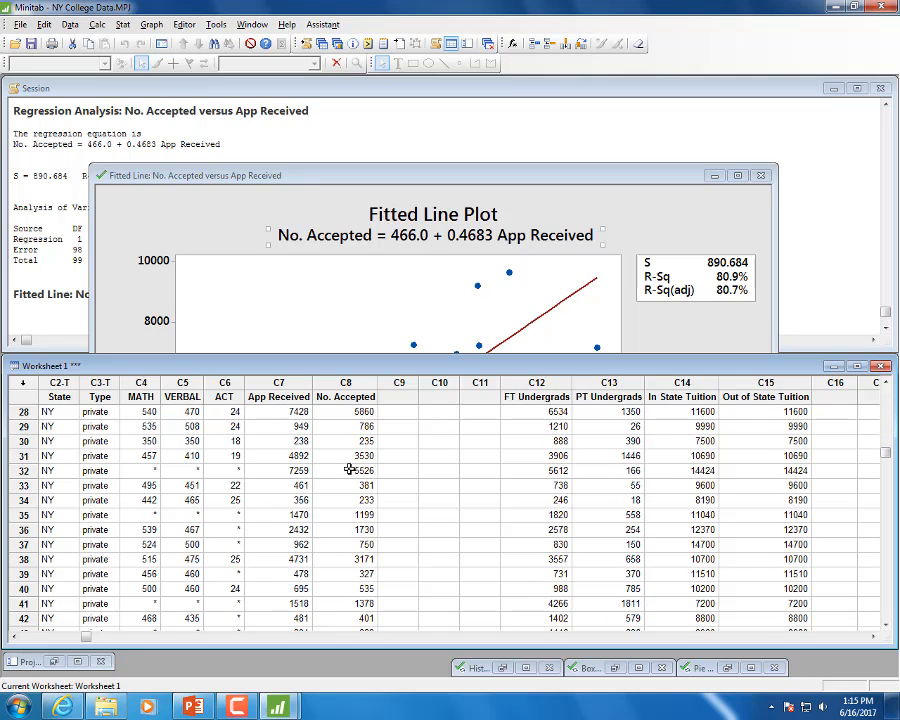
pyautogui.scroll(-14, 349, 469)
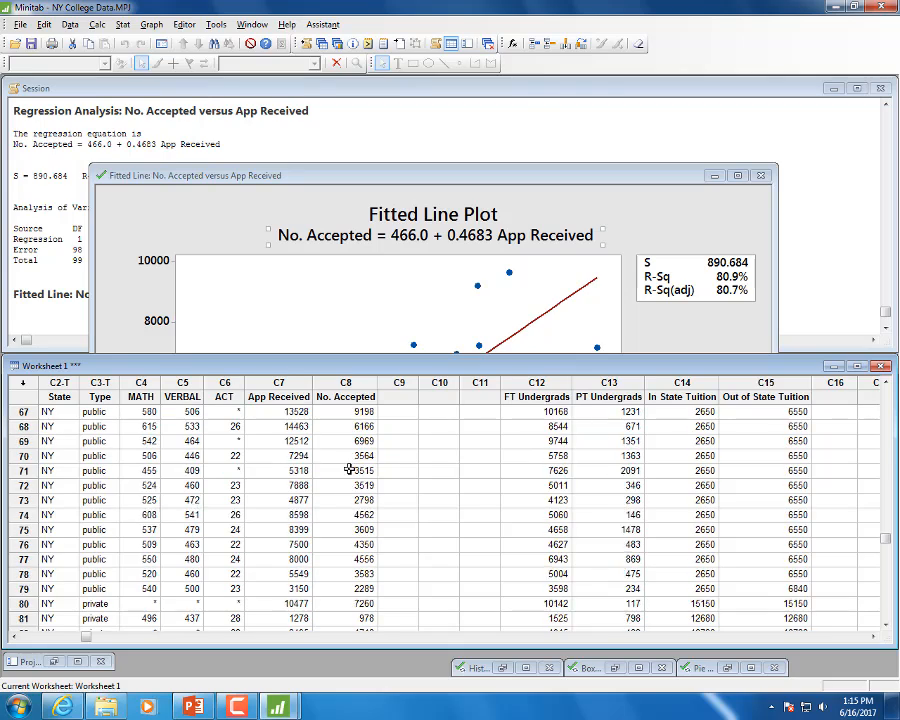
pyautogui.scroll(-3, 349, 469)
pyautogui.scroll(19, 348, 468)
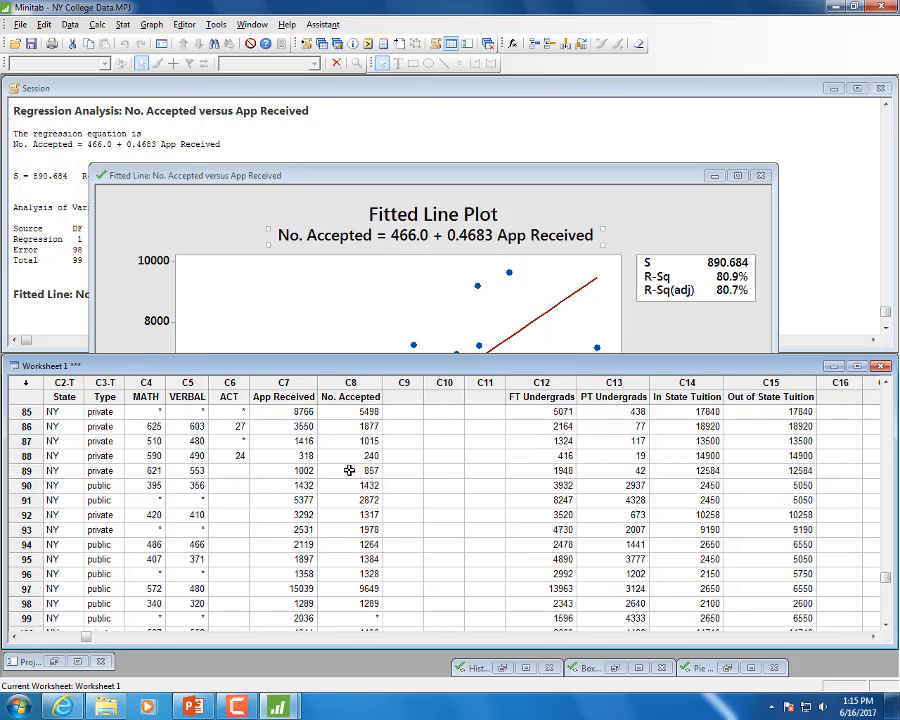
pyautogui.scroll(13, 344, 477)
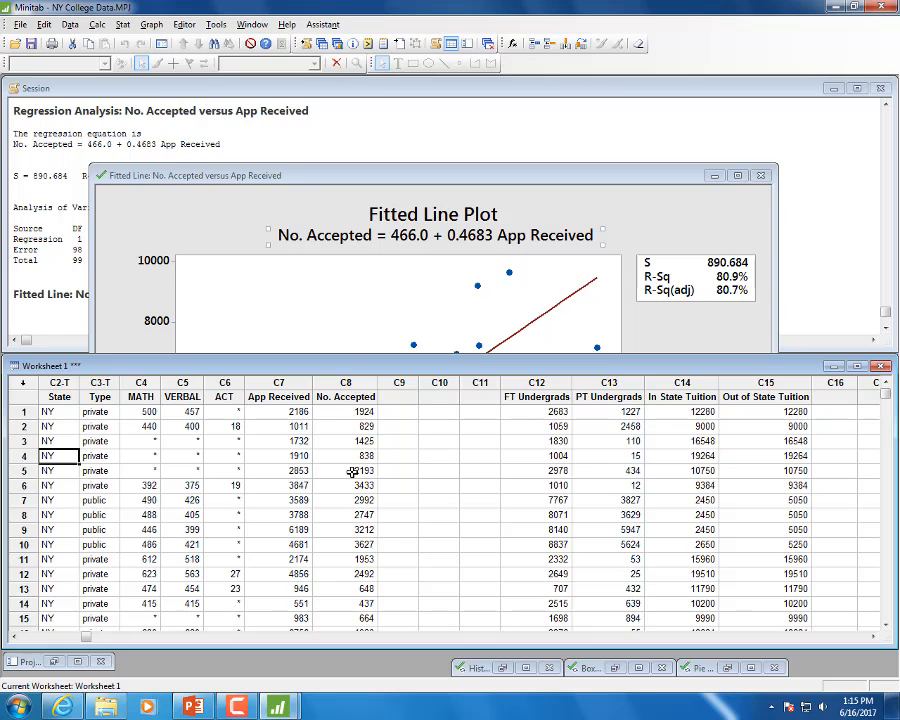
# - Return to the fitted line plot of No. Accepted versus App Received and copy the whole graph
pyautogui.click(226, 239)
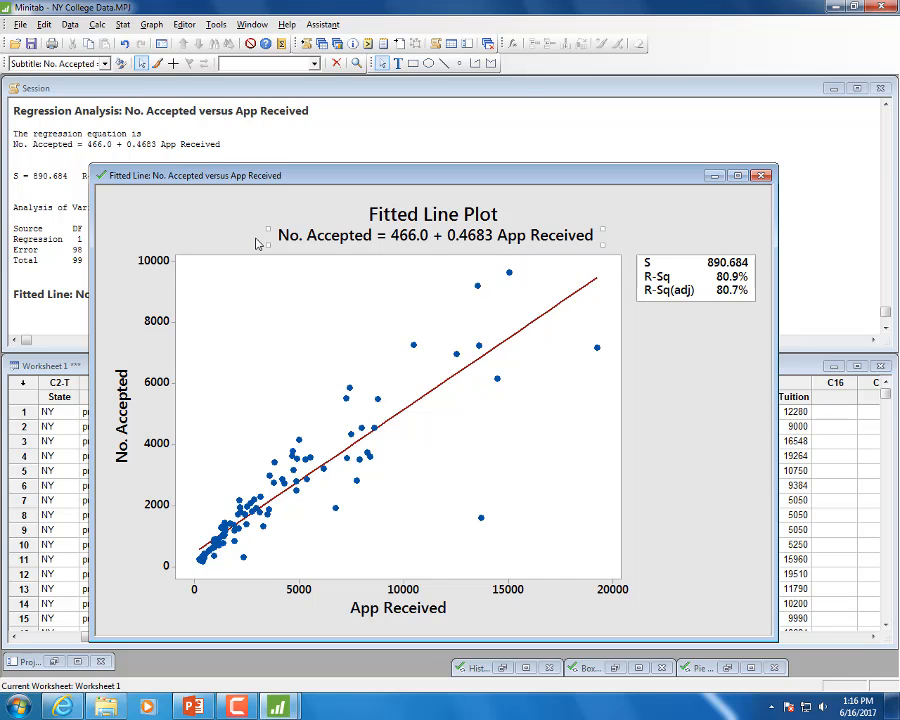
pyautogui.rightClick(203, 240)
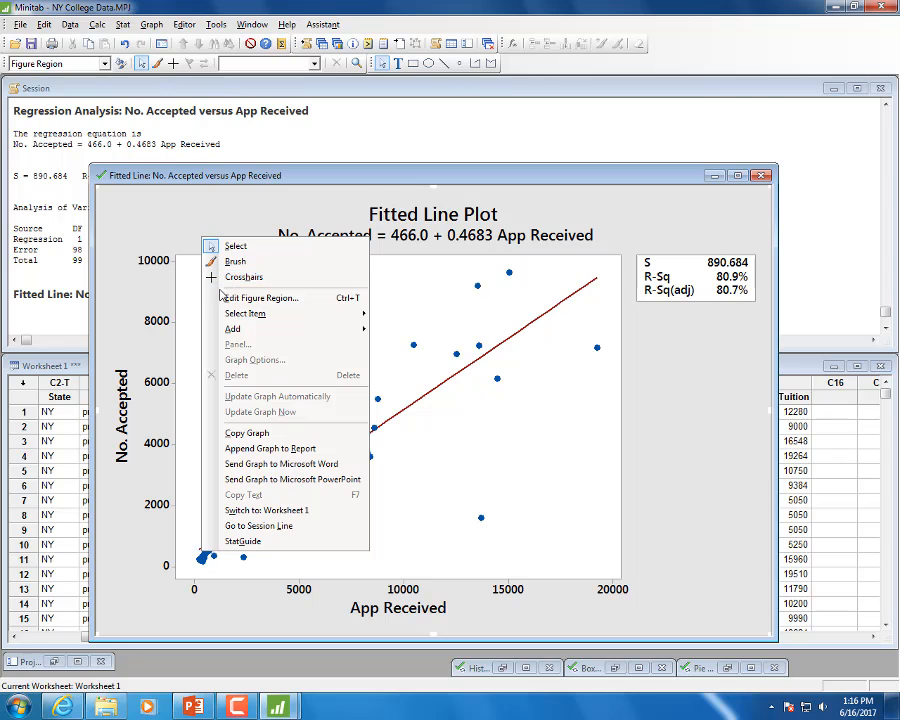
pyautogui.click(244, 434)
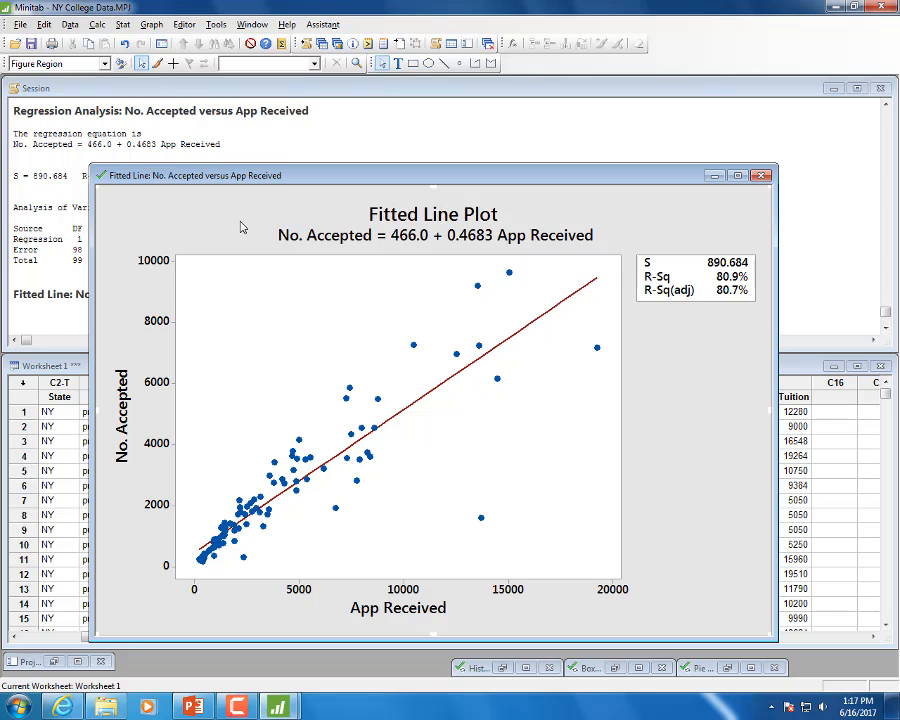
# - Minimize the fitted line plot and copy the descriptive statistics output for MATH by Type from the session
pyautogui.click(714, 176)
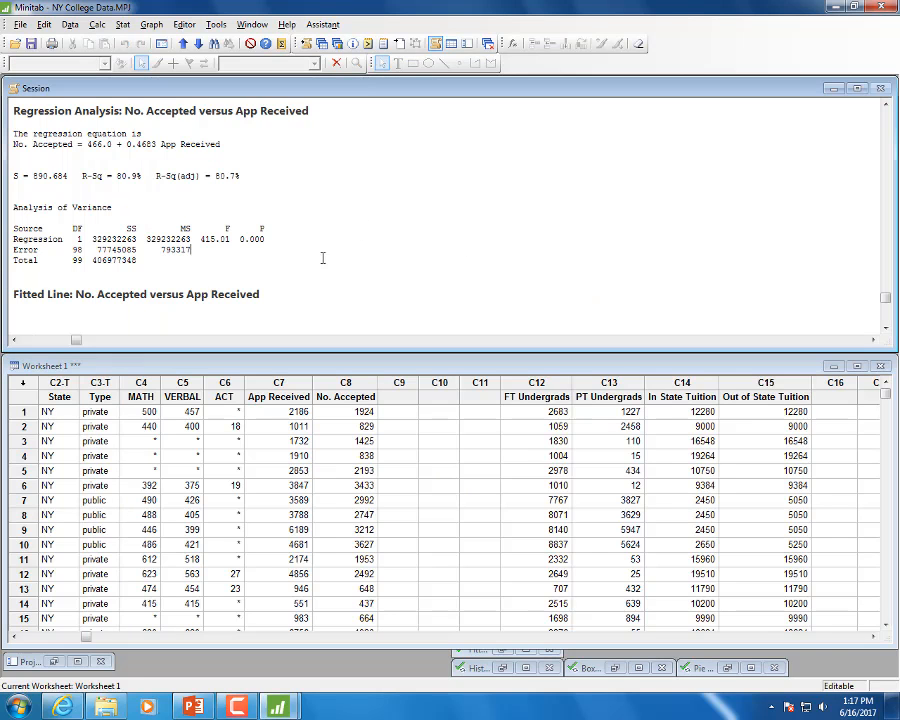
pyautogui.scroll(1, 213, 235)
pyautogui.scroll(7, 210, 232)
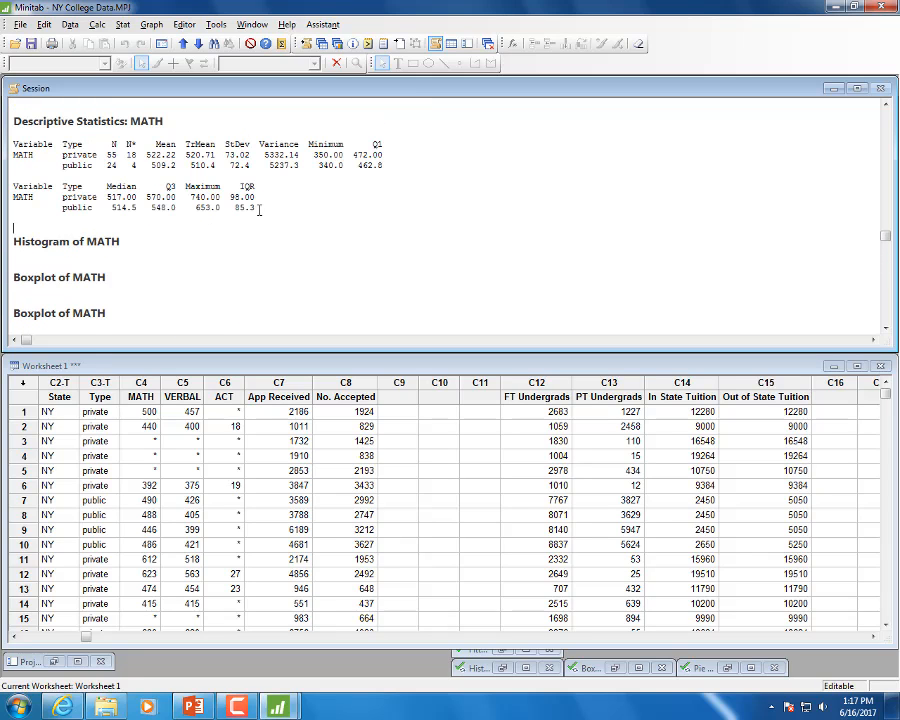
pyautogui.moveTo(256, 208); pyautogui.dragTo(37, 95)
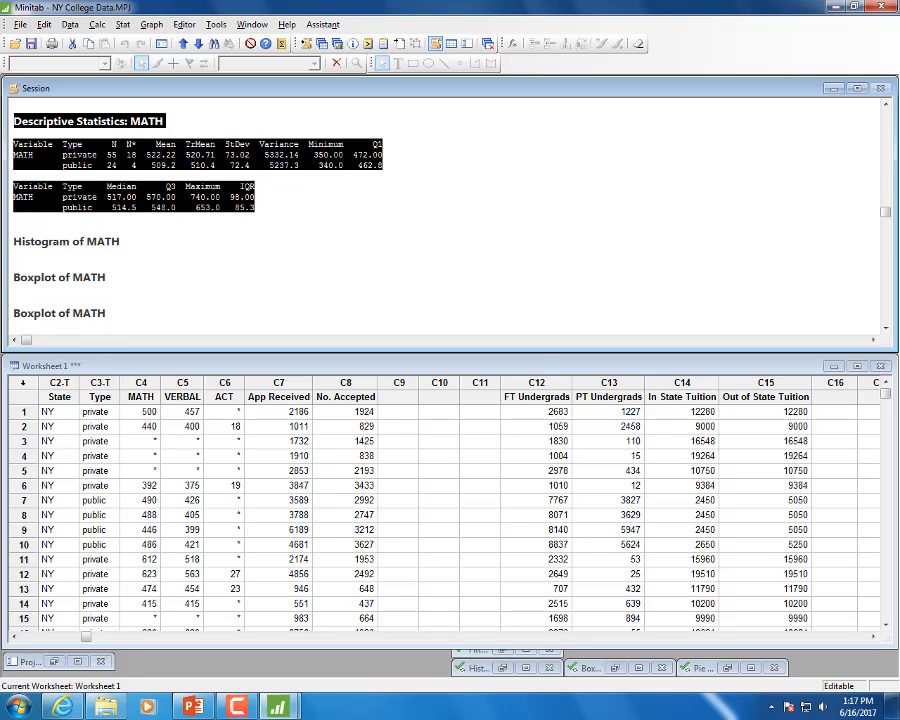
pyautogui.rightClick(82, 162)
pyautogui.click(100, 265)
# - Cancel closing the project and minimize the whole program window to show the desktop
pyautogui.click(874, 8)
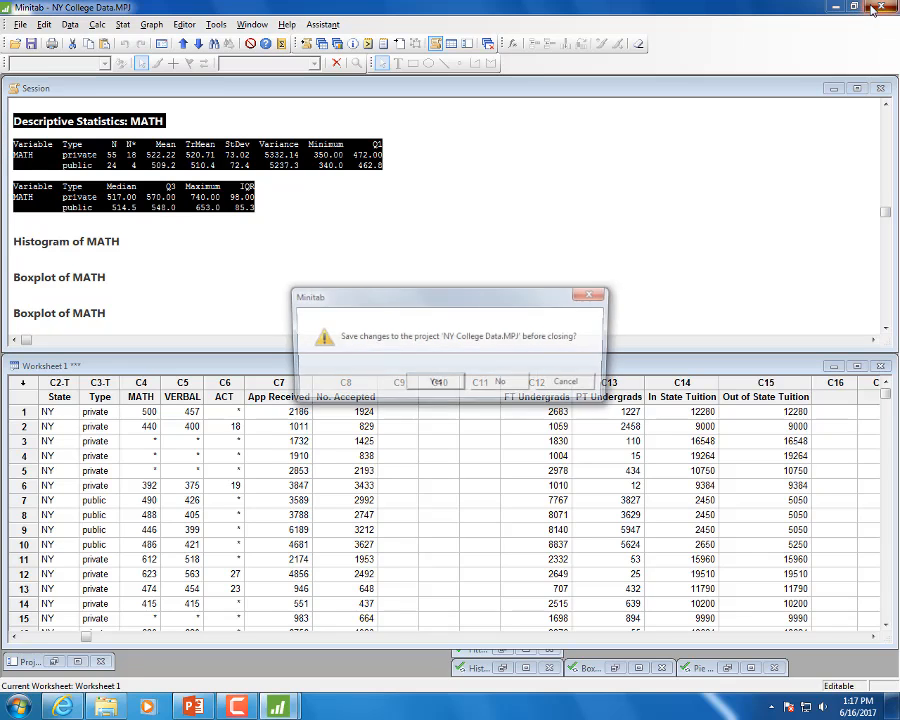
pyautogui.click(600, 297)
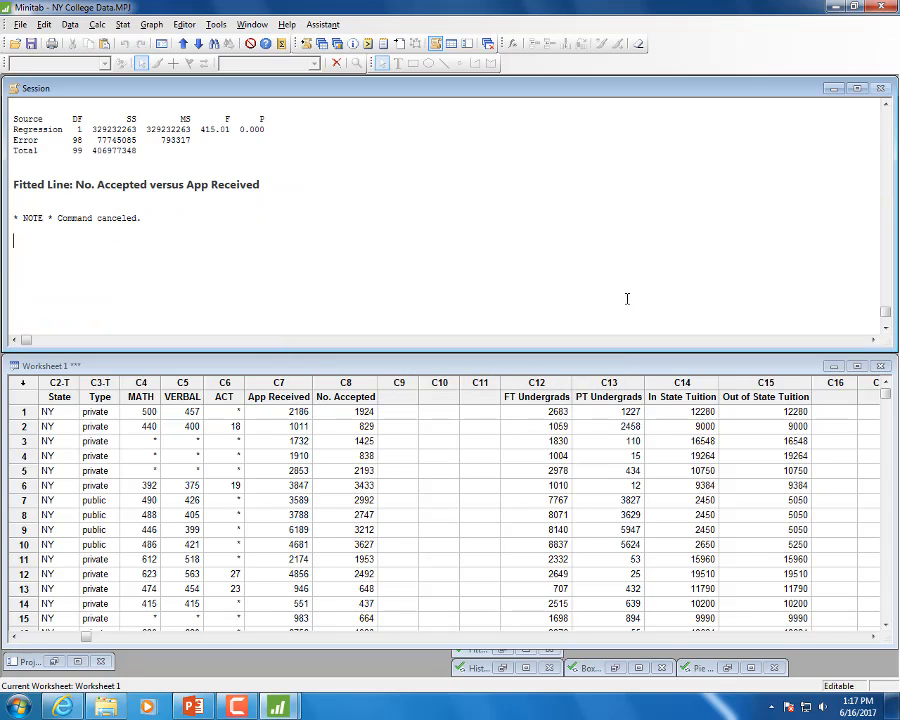
pyautogui.click(834, 12)
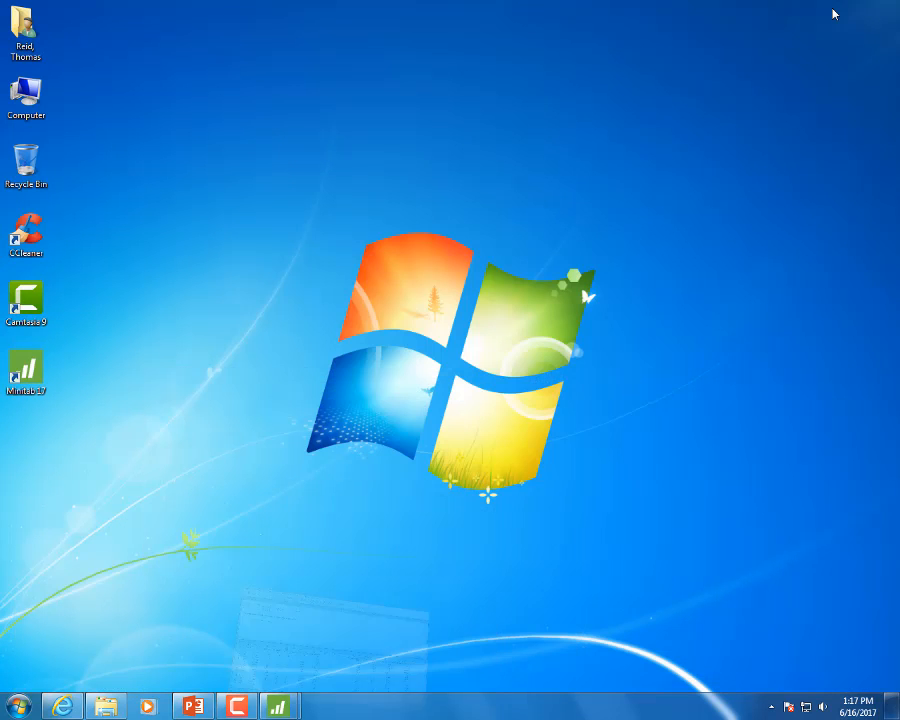